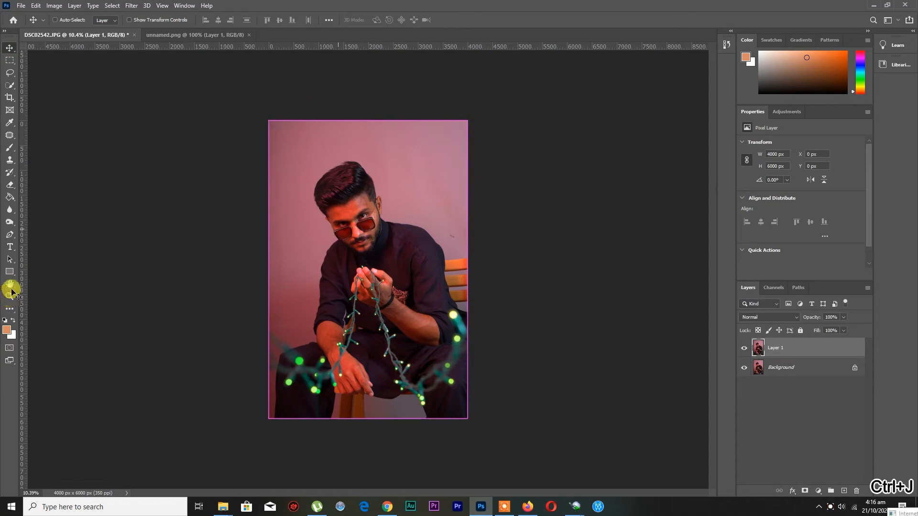
# Duplicate Layer 1 and apply a High Pass filter with a radius of 2.2 pixels to the copy
pyautogui.click(289, 20)
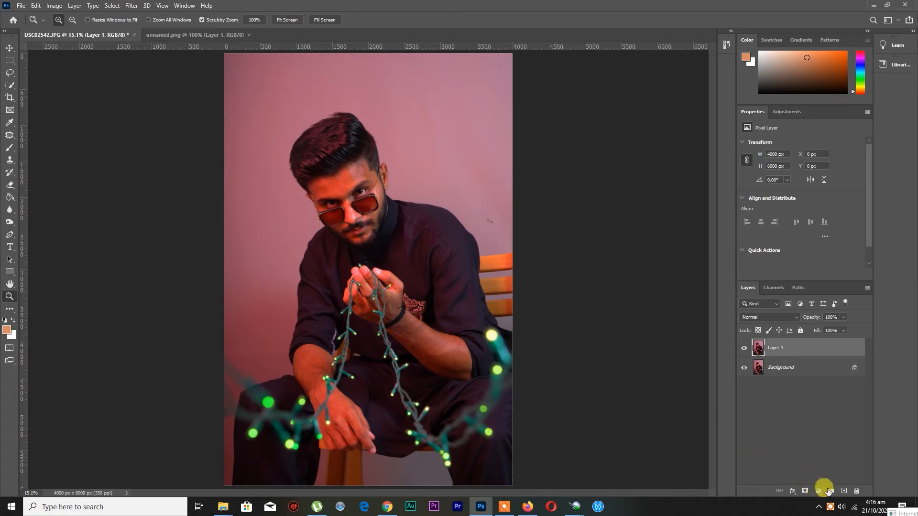
pyautogui.hotkey('ctrl', 'j')
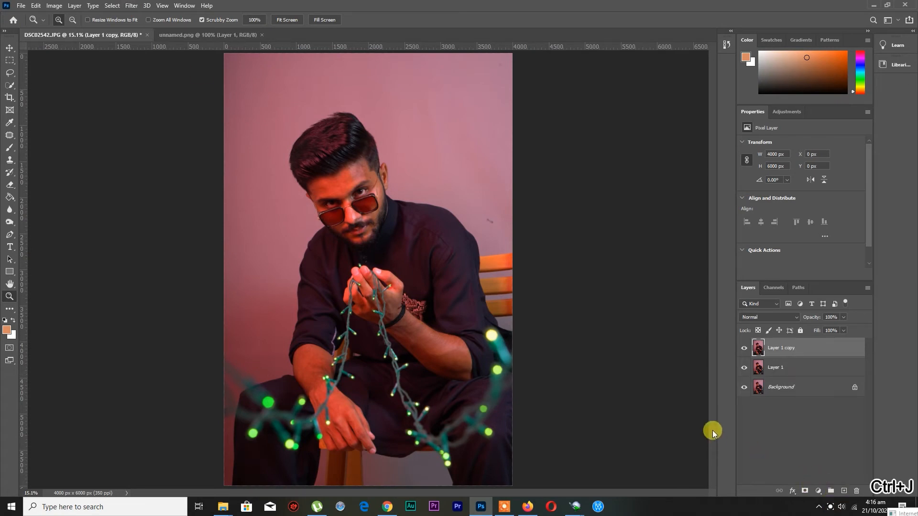
pyautogui.click(128, 6)
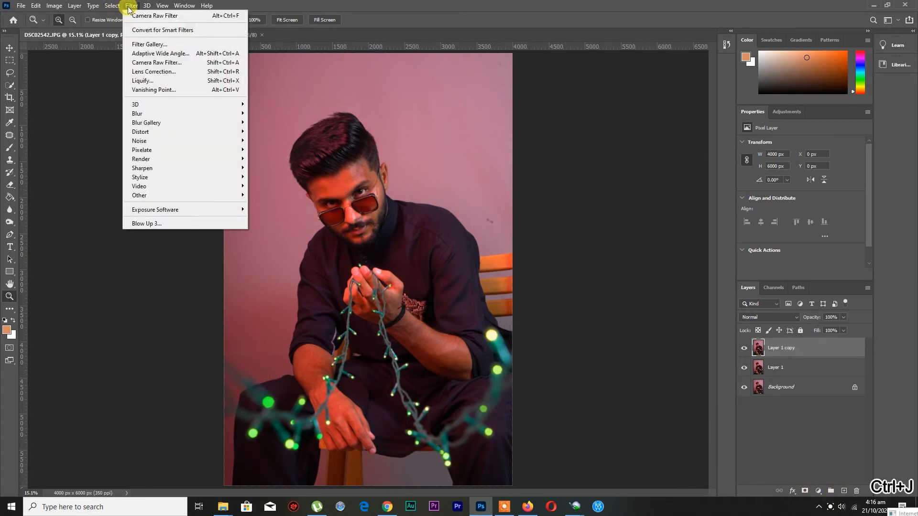
pyautogui.moveTo(162, 113)
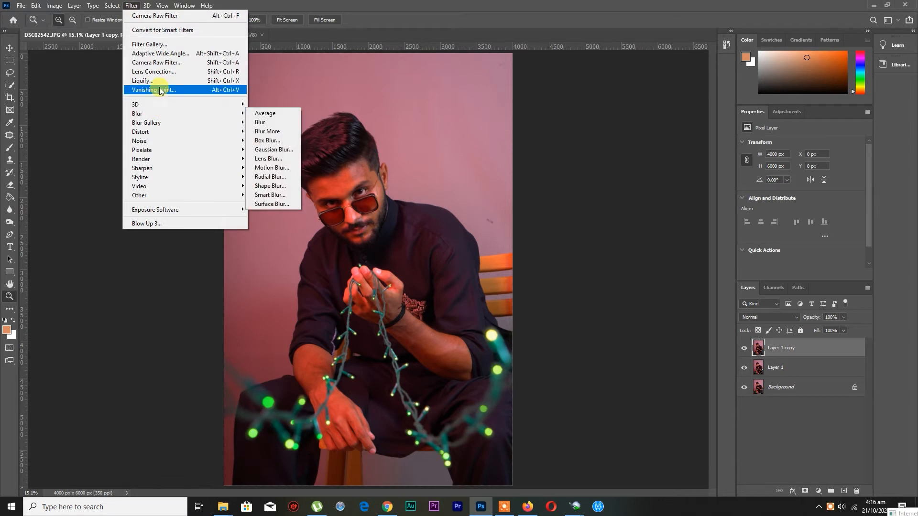
pyautogui.moveTo(168, 196)
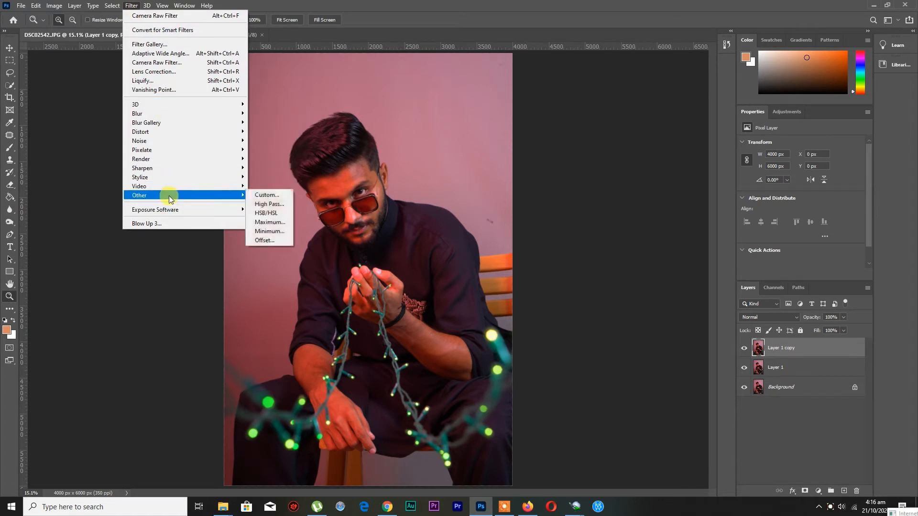
pyautogui.click(273, 205)
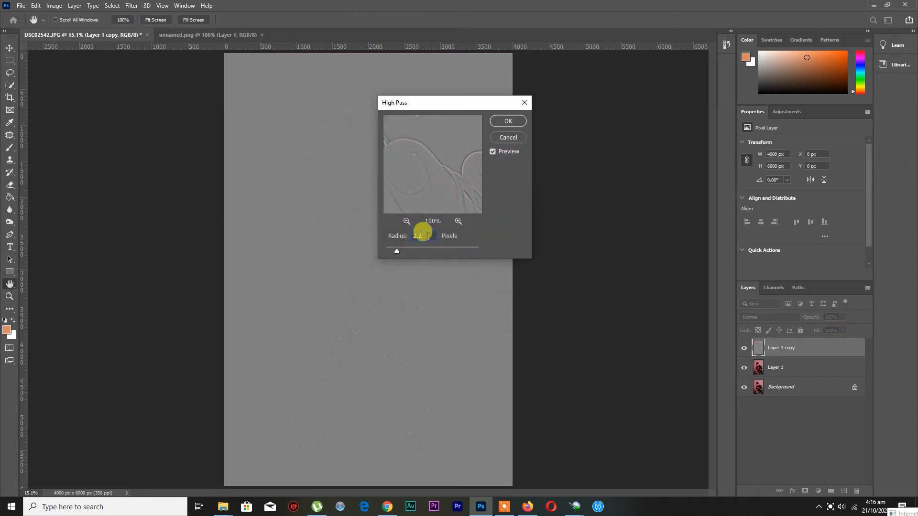
pyautogui.click(513, 121)
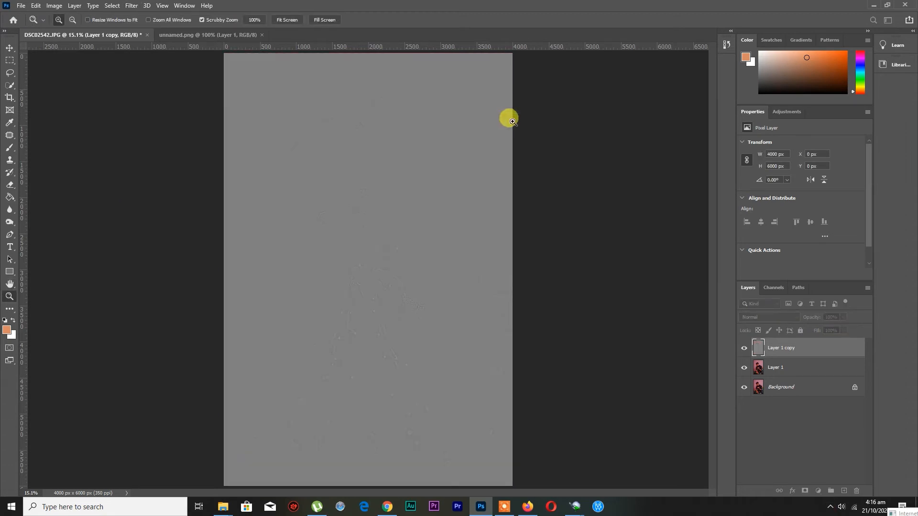
# Set the blend mode of the High Pass layer, Layer 1 copy, to Vivid Light
pyautogui.click(760, 366)
pyautogui.click(764, 344)
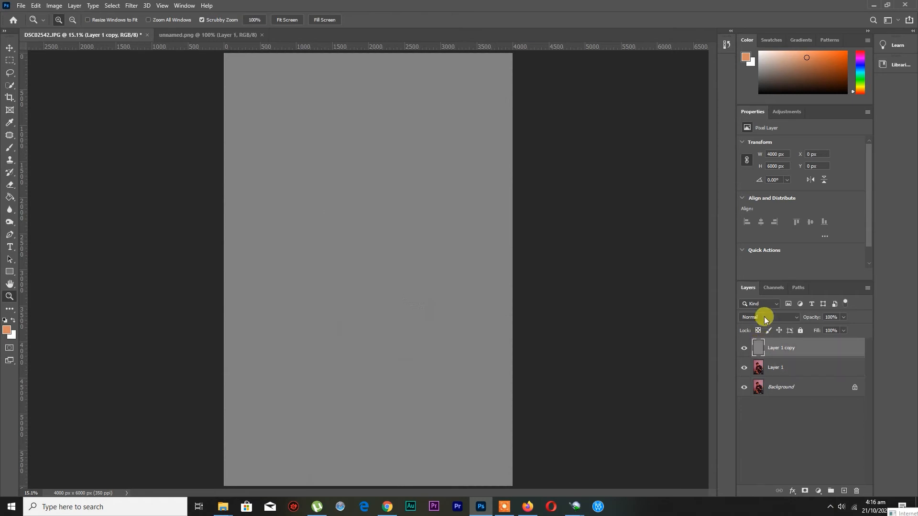
pyautogui.click(764, 317)
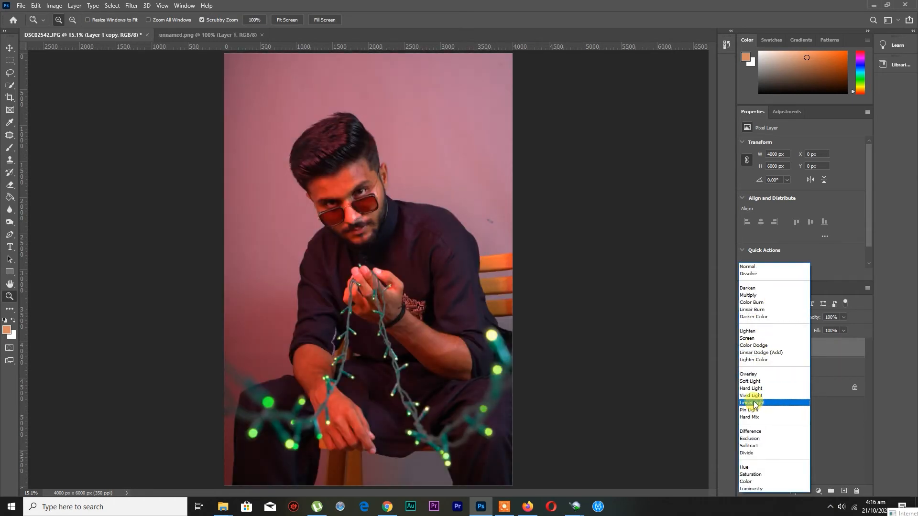
pyautogui.click(760, 397)
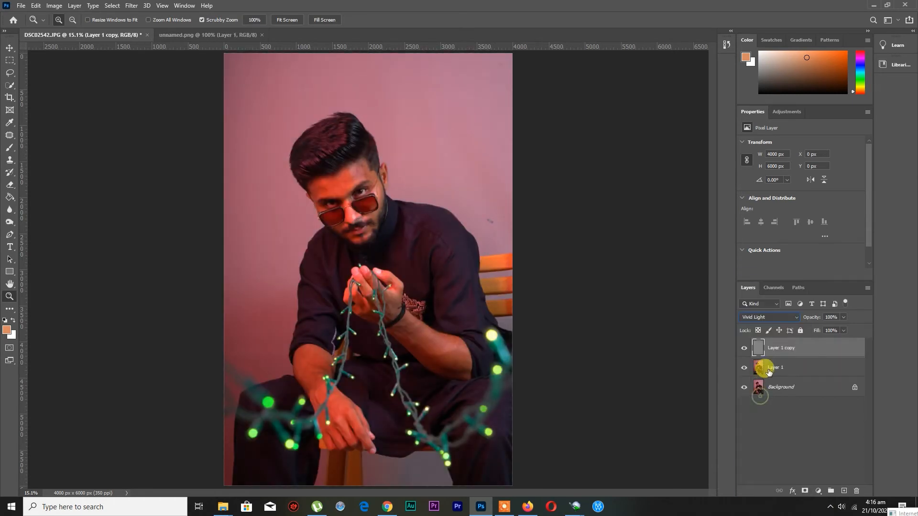
# Apply a Gaussian Blur with a radius of 1.9 pixels to Layer 1
pyautogui.click(762, 368)
pyautogui.click(130, 6)
pyautogui.moveTo(148, 115)
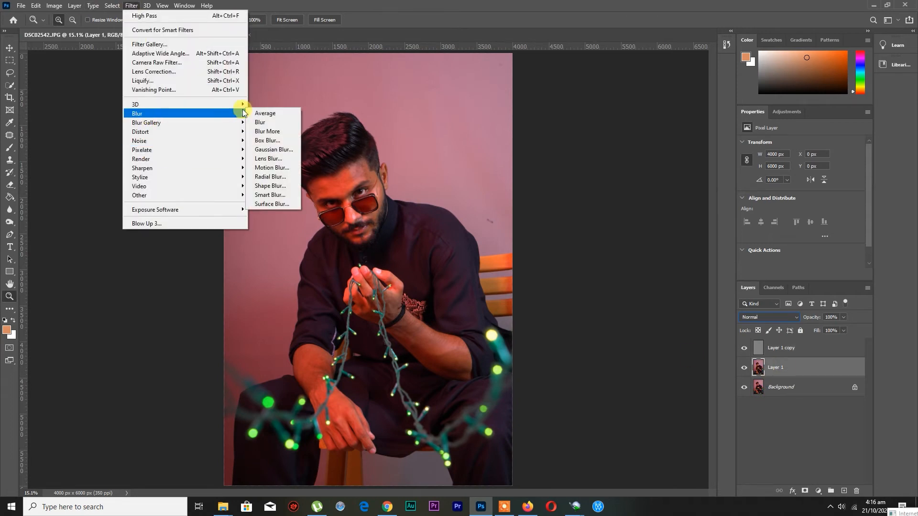
pyautogui.click(271, 151)
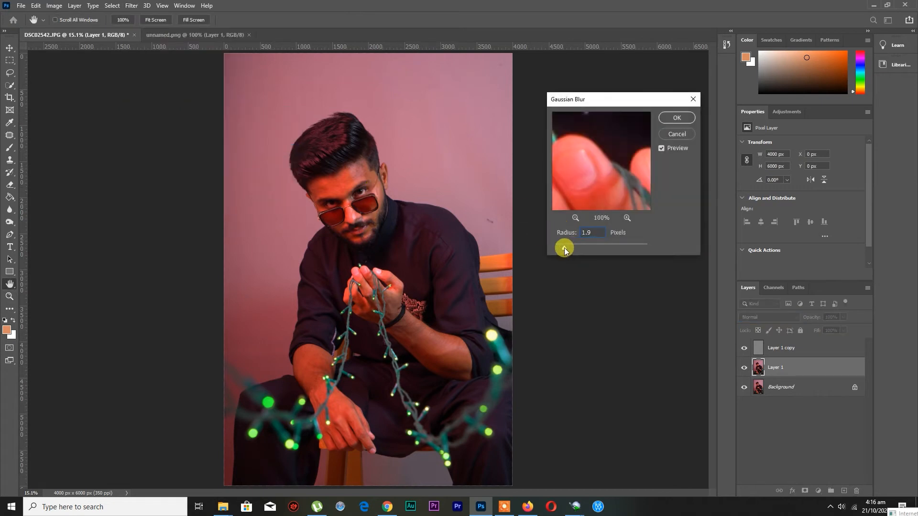
pyautogui.click(676, 120)
# Smooth the skin across the man's forehead on Layer 1 with the Mixer Brush
pyautogui.press('z')
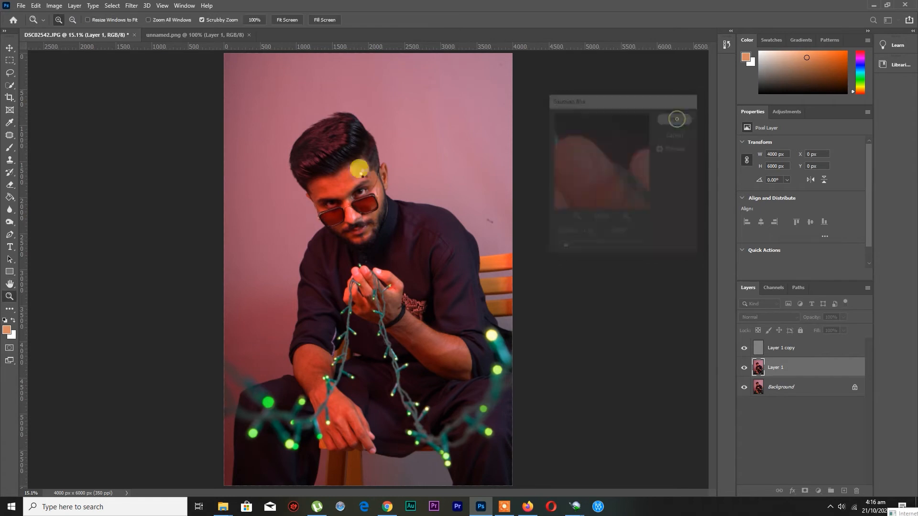
pyautogui.moveTo(339, 191); pyautogui.dragTo(397, 211)
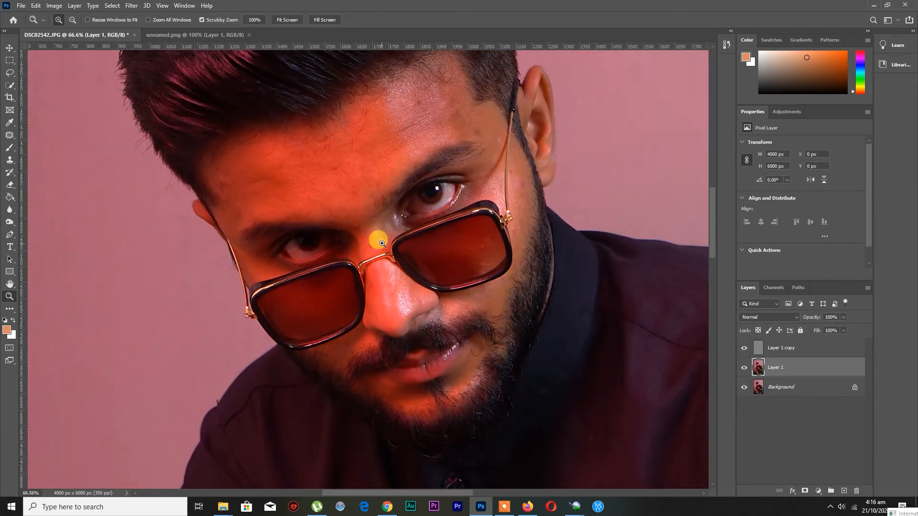
pyautogui.click(9, 148)
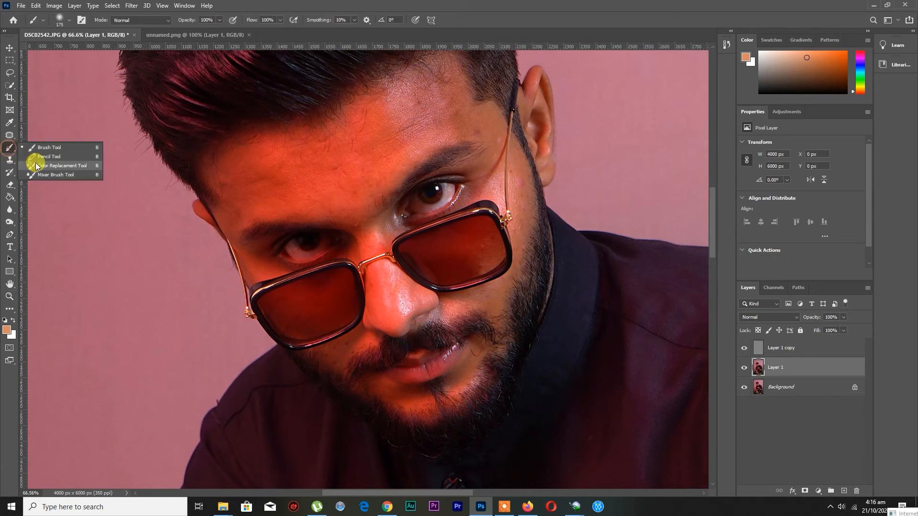
pyautogui.click(48, 175)
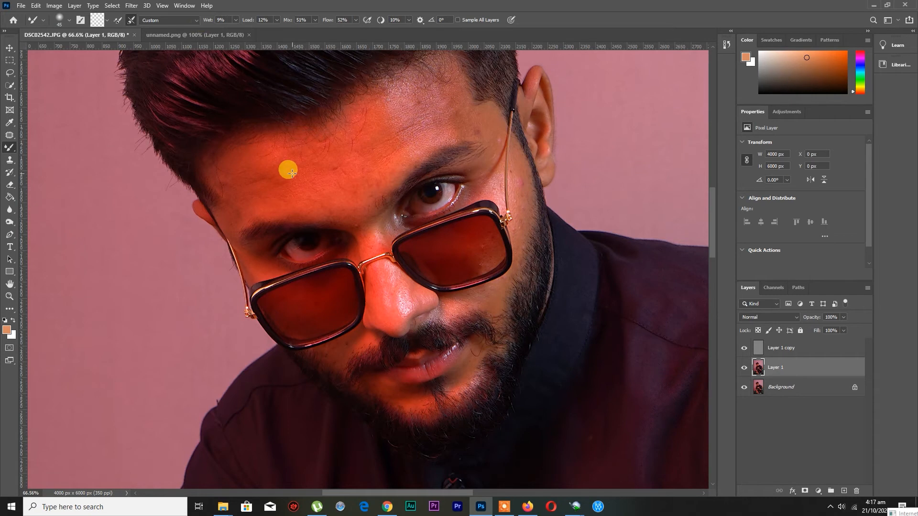
pyautogui.moveTo(294, 175)
pyautogui.mouseDown()
pyautogui.moveTo(370, 138)
pyautogui.moveTo(325, 174)
pyautogui.moveTo(370, 156)
pyautogui.moveTo(394, 99)
pyautogui.moveTo(420, 117)
pyautogui.moveTo(419, 97)
pyautogui.moveTo(372, 102)
pyautogui.moveTo(231, 172)
pyautogui.moveTo(213, 165)
pyautogui.moveTo(267, 195)
pyautogui.moveTo(353, 191)
pyautogui.moveTo(381, 154)
pyautogui.moveTo(328, 151)
pyautogui.moveTo(344, 124)
pyautogui.moveTo(453, 111)
pyautogui.mouseUp()
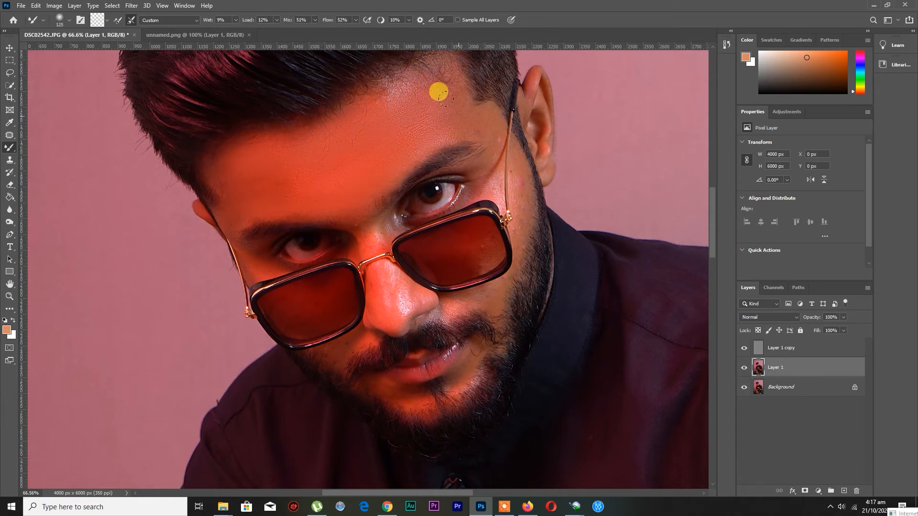
# Blend away the blemishes on the temple and around the outer corner of the eye with a smaller Mixer Brush
pyautogui.scroll(1, 339, 123)
pyautogui.press('[')
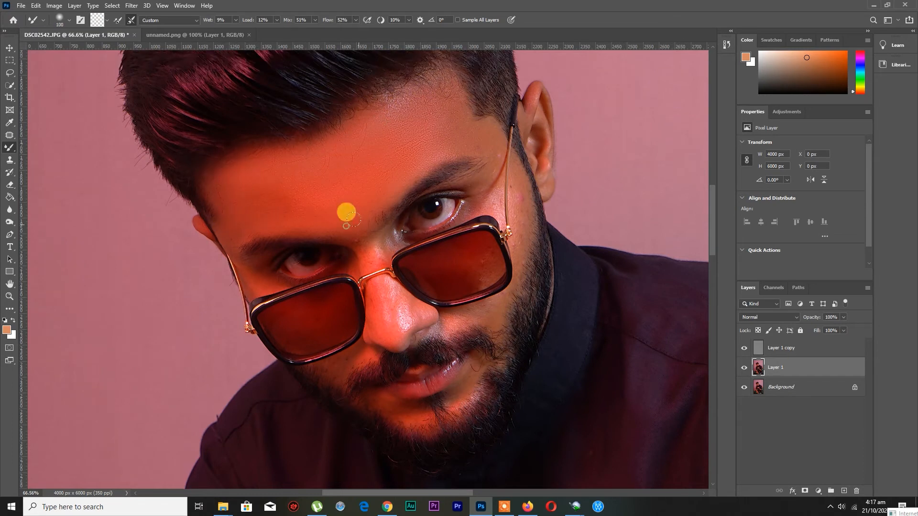
pyautogui.press('[')
pyautogui.press('[')
pyautogui.press('[')
pyautogui.moveTo(510, 169)
pyautogui.mouseDown()
pyautogui.moveTo(515, 221)
pyautogui.moveTo(511, 196)
pyautogui.moveTo(472, 218)
pyautogui.mouseUp()
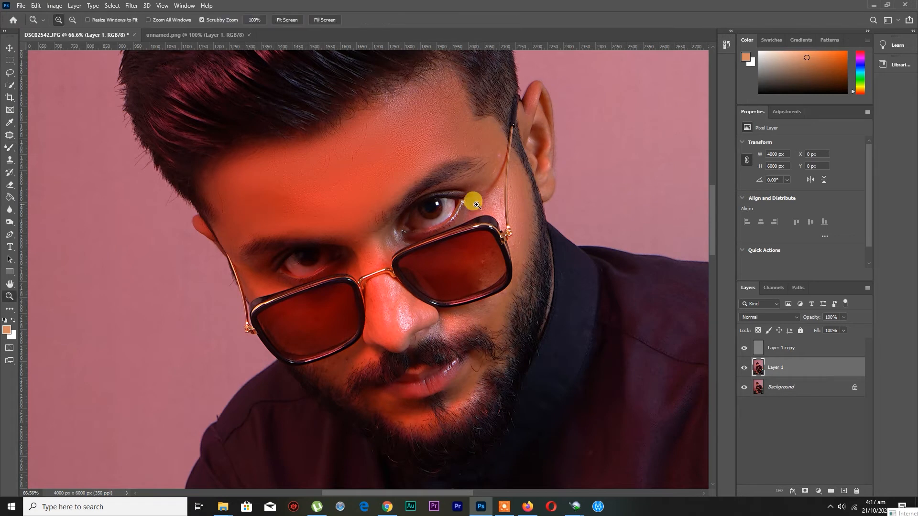
pyautogui.scroll(3, 477, 206)
pyautogui.moveTo(512, 179)
pyautogui.mouseDown()
pyautogui.moveTo(509, 226)
pyautogui.moveTo(478, 206)
pyautogui.moveTo(454, 220)
pyautogui.moveTo(508, 201)
pyautogui.moveTo(510, 173)
pyautogui.moveTo(496, 191)
pyautogui.mouseUp()
pyautogui.press('[')
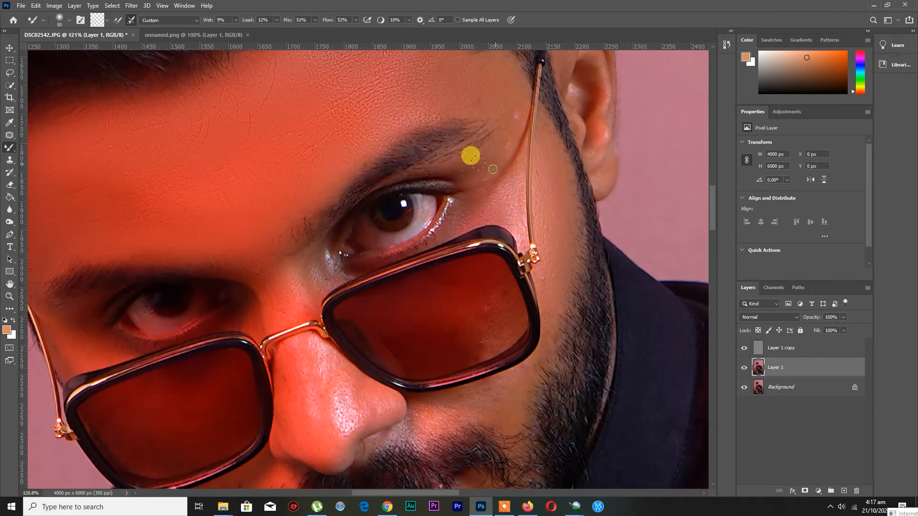
pyautogui.scroll(1, 496, 137)
pyautogui.press(']')
pyautogui.press(']')
pyautogui.scroll(-1, 540, 209)
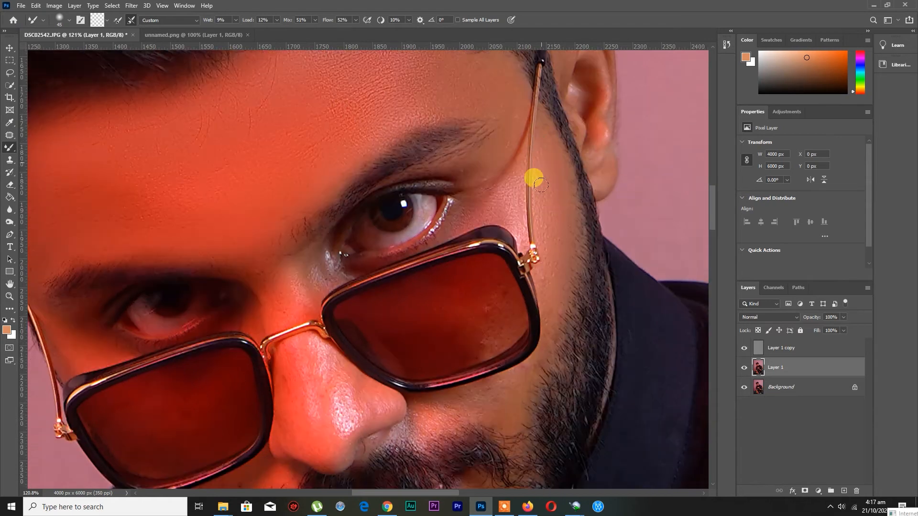
# Smooth the cheek skin between the sunglasses lens and the beard on the ear side of the face
pyautogui.scroll(-2, 526, 315)
pyautogui.moveTo(475, 338)
pyautogui.mouseDown()
pyautogui.moveTo(464, 343)
pyautogui.moveTo(508, 341)
pyautogui.mouseUp()
pyautogui.press('[')
pyautogui.moveTo(410, 361)
pyautogui.mouseDown()
pyautogui.moveTo(482, 353)
pyautogui.moveTo(517, 321)
pyautogui.mouseUp()
# Smooth the skin along the nose and up over the bridge between the eyes with a small Mixer Brush
pyautogui.press('[')
pyautogui.press('[')
# Smooth the cheek below the sunglasses lens on the far side of the face
pyautogui.press('[')
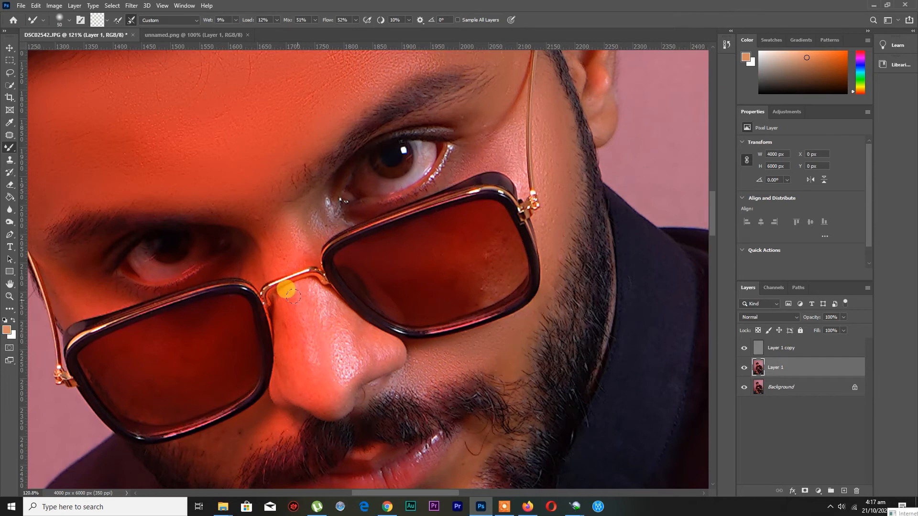
pyautogui.scroll(-1, 289, 349)
pyautogui.press(']')
pyautogui.moveTo(290, 291)
pyautogui.mouseDown()
pyautogui.moveTo(291, 313)
pyautogui.moveTo(312, 324)
pyautogui.moveTo(322, 356)
pyautogui.mouseUp()
pyautogui.moveTo(309, 269)
pyautogui.mouseDown()
pyautogui.moveTo(346, 315)
pyautogui.moveTo(388, 319)
pyautogui.moveTo(287, 255)
pyautogui.moveTo(244, 168)
pyautogui.moveTo(304, 215)
pyautogui.moveTo(315, 196)
pyautogui.moveTo(238, 226)
pyautogui.mouseUp()
# Blend out the spots and reflections on the sunglasses lens nearer the visible ear with a larger Mixer Brush
pyautogui.press('[')
pyautogui.press('[')
pyautogui.scroll(-2, 237, 227)
pyautogui.press(']')
pyautogui.moveTo(261, 344)
pyautogui.mouseDown()
pyautogui.moveTo(242, 347)
pyautogui.moveTo(200, 367)
pyautogui.moveTo(253, 359)
pyautogui.moveTo(212, 372)
pyautogui.moveTo(212, 360)
pyautogui.moveTo(221, 385)
pyautogui.moveTo(188, 368)
pyautogui.moveTo(214, 368)
pyautogui.moveTo(69, 255)
pyautogui.moveTo(104, 247)
pyautogui.moveTo(69, 217)
pyautogui.moveTo(69, 249)
pyautogui.moveTo(48, 220)
pyautogui.moveTo(74, 258)
pyautogui.moveTo(107, 240)
pyautogui.moveTo(130, 303)
pyautogui.moveTo(189, 284)
pyautogui.moveTo(145, 289)
pyautogui.moveTo(185, 297)
pyautogui.moveTo(189, 314)
pyautogui.moveTo(142, 339)
pyautogui.moveTo(92, 307)
pyautogui.moveTo(202, 252)
pyautogui.moveTo(180, 343)
pyautogui.mouseUp()
pyautogui.scroll(1, 212, 370)
pyautogui.press('[')
pyautogui.press(']')
pyautogui.press(']')
pyautogui.press(']')
pyautogui.press(']')
pyautogui.press(']')
pyautogui.moveTo(409, 230)
pyautogui.mouseDown()
pyautogui.moveTo(460, 229)
pyautogui.moveTo(442, 248)
pyautogui.moveTo(482, 189)
pyautogui.moveTo(476, 204)
pyautogui.moveTo(480, 182)
pyautogui.moveTo(445, 170)
pyautogui.moveTo(366, 195)
pyautogui.moveTo(417, 240)
pyautogui.moveTo(458, 224)
pyautogui.mouseUp()
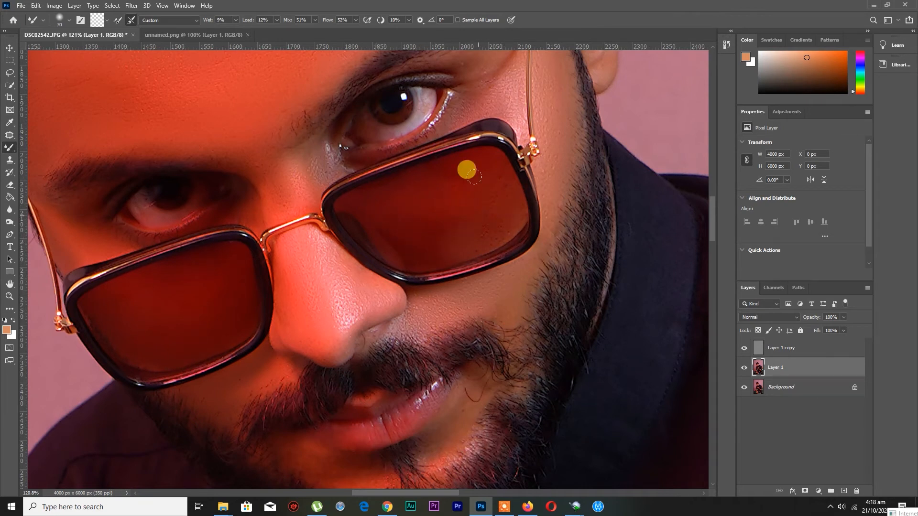
pyautogui.scroll(-2, 458, 210)
pyautogui.press(']')
pyautogui.moveTo(492, 170); pyautogui.dragTo(494, 161)
pyautogui.scroll(-2, 509, 281)
pyautogui.scroll(4, 241, 138)
pyautogui.press('[')
pyautogui.press('[')
pyautogui.press('[')
pyautogui.press('[')
pyautogui.press('[')
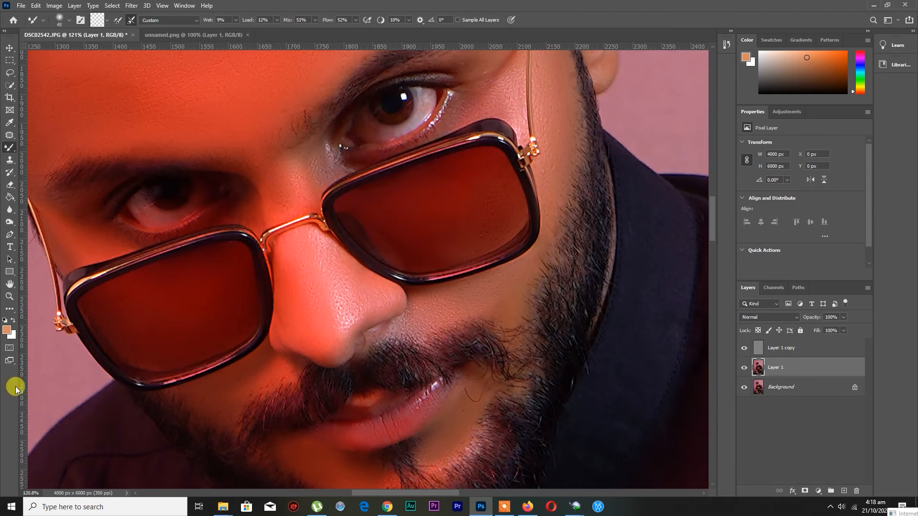
# Merge Layer 1 and Layer 1 copy into one layer and duplicate the merged layer
pyautogui.click(9, 296)
pyautogui.click(288, 19)
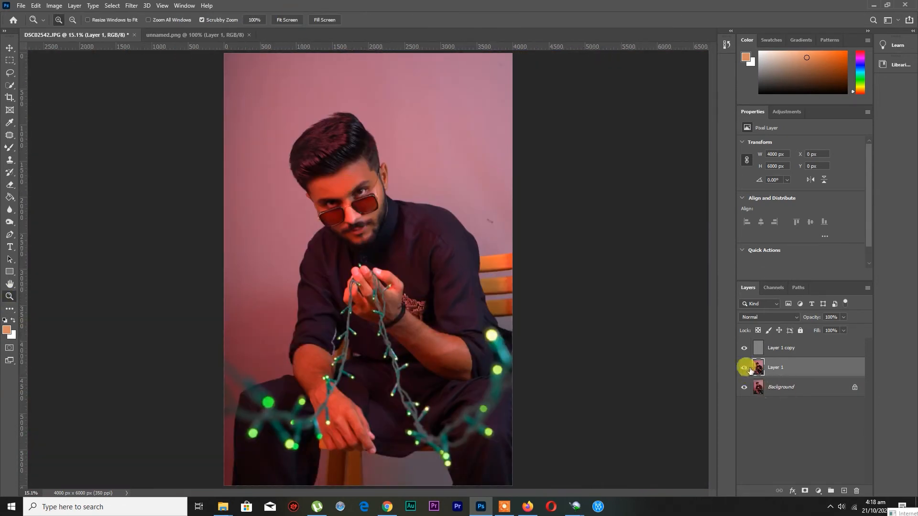
pyautogui.click(774, 351)
pyautogui.keyDown('shift'); pyautogui.click(776, 369); pyautogui.keyUp('shift')
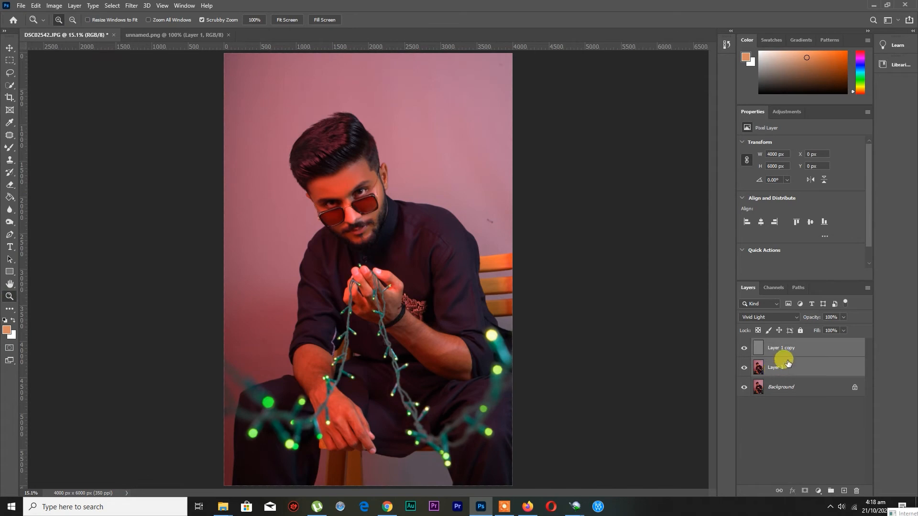
pyautogui.hotkey('ctrl', 'e')
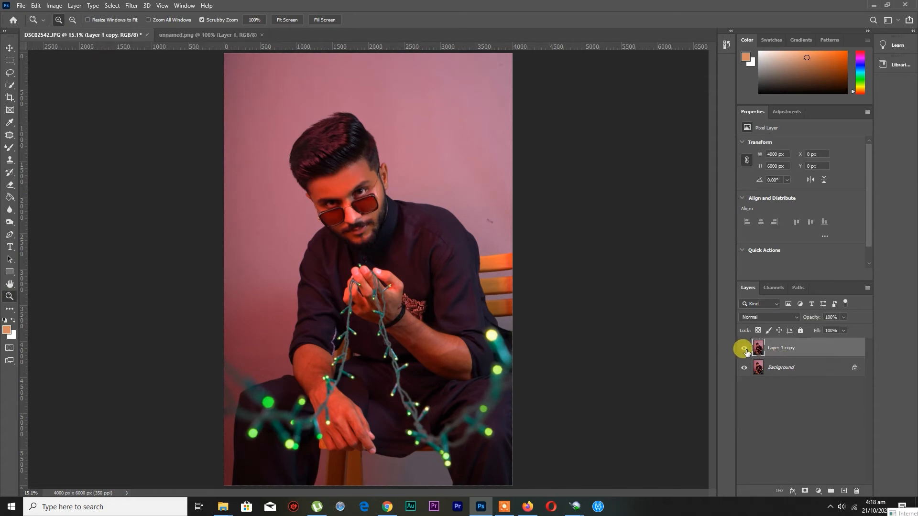
pyautogui.hotkey('ctrl', 'j')
# Compare the retouched face with the original by hiding and showing the two retouched layers
pyautogui.moveTo(357, 195); pyautogui.dragTo(412, 214)
pyautogui.click(744, 368)
pyautogui.click(743, 349)
pyautogui.click(743, 349)
pyautogui.click(744, 367)
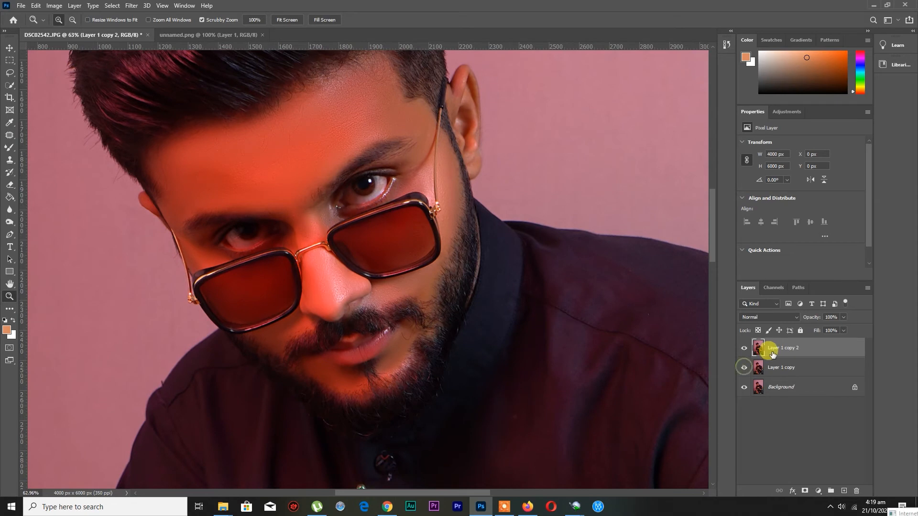
pyautogui.click(286, 20)
# Open the Camera Raw Filter on Layer 1 copy 2 and show its Basic adjustments
pyautogui.click(131, 6)
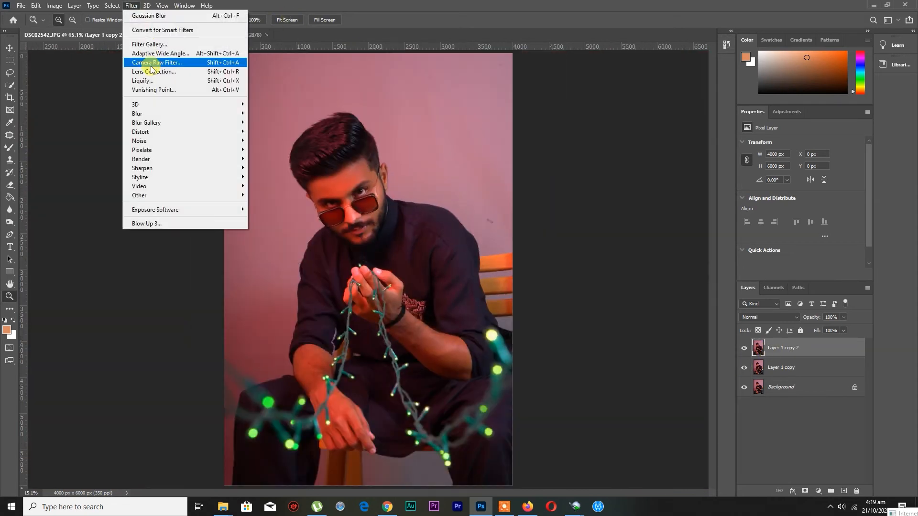
pyautogui.click(150, 63)
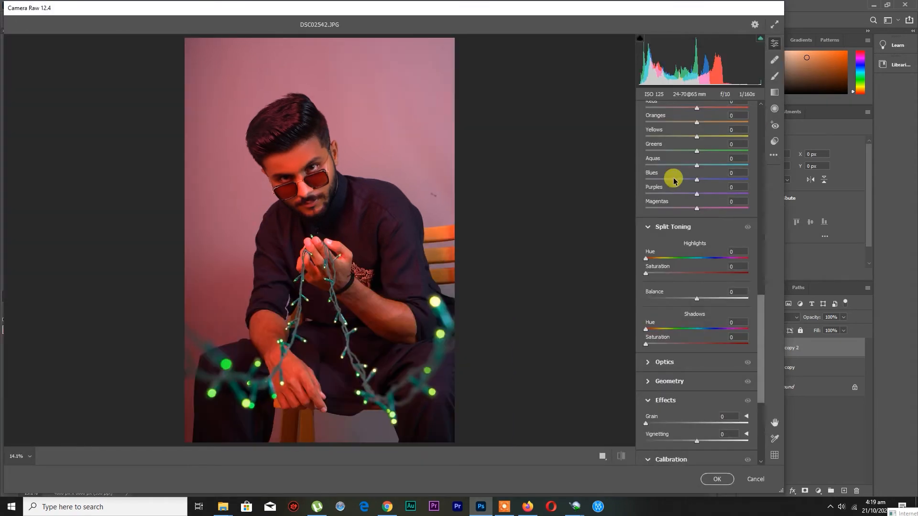
pyautogui.moveTo(760, 329); pyautogui.dragTo(761, 115)
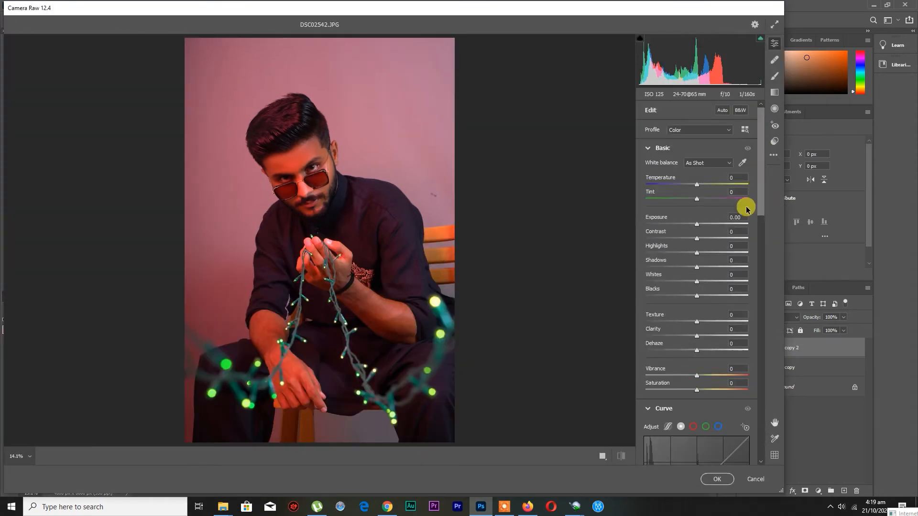
pyautogui.click(775, 142)
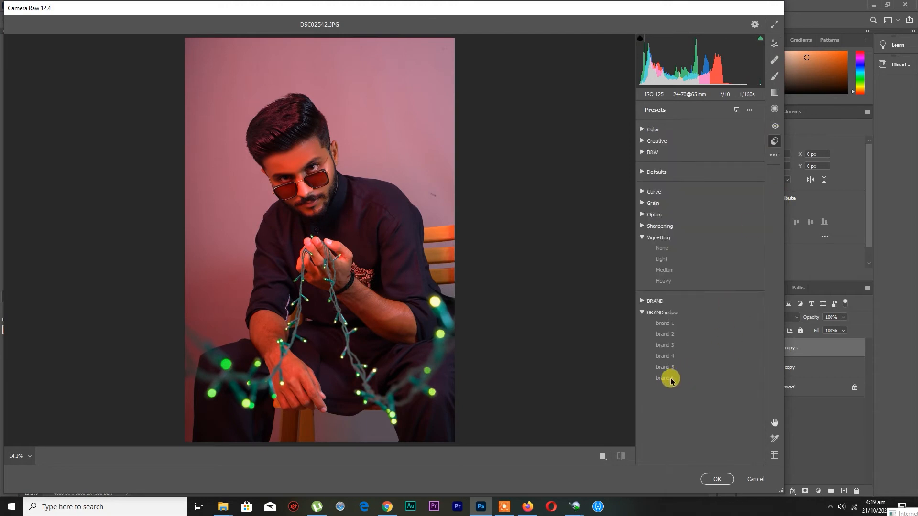
pyautogui.click(665, 378)
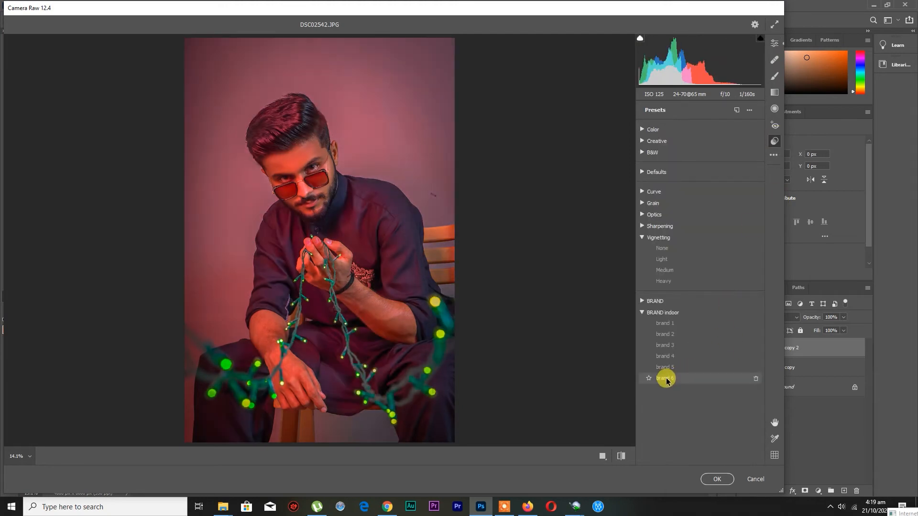
pyautogui.click(775, 43)
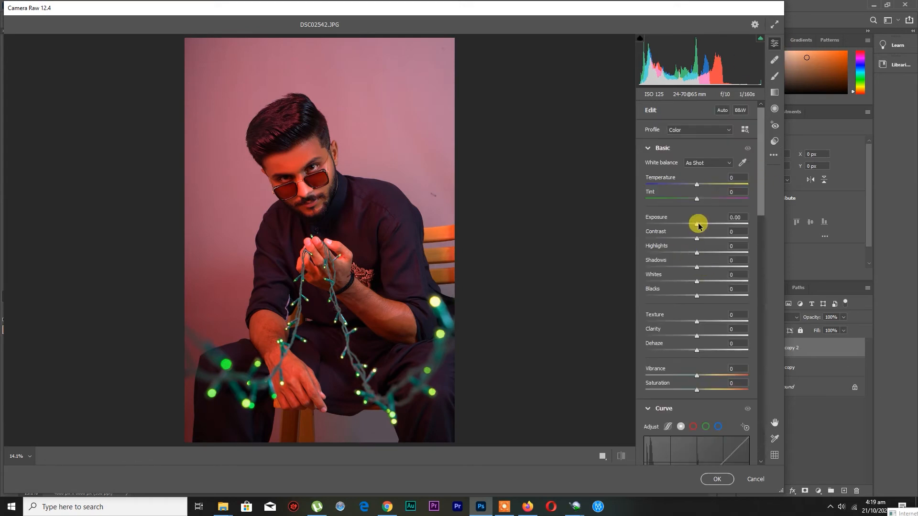
# Set Exposure to -0.25, Highlights to -100, Shadows to +47 and Blacks to -9 in the Basic adjustments
pyautogui.moveTo(696, 224); pyautogui.dragTo(644, 253)
pyautogui.moveTo(697, 269)
pyautogui.mouseDown()
pyautogui.moveTo(727, 265)
pyautogui.moveTo(685, 271)
pyautogui.moveTo(692, 272)
pyautogui.mouseUp()
pyautogui.scroll(-1, 689, 283)
pyautogui.scroll(-2, 696, 270)
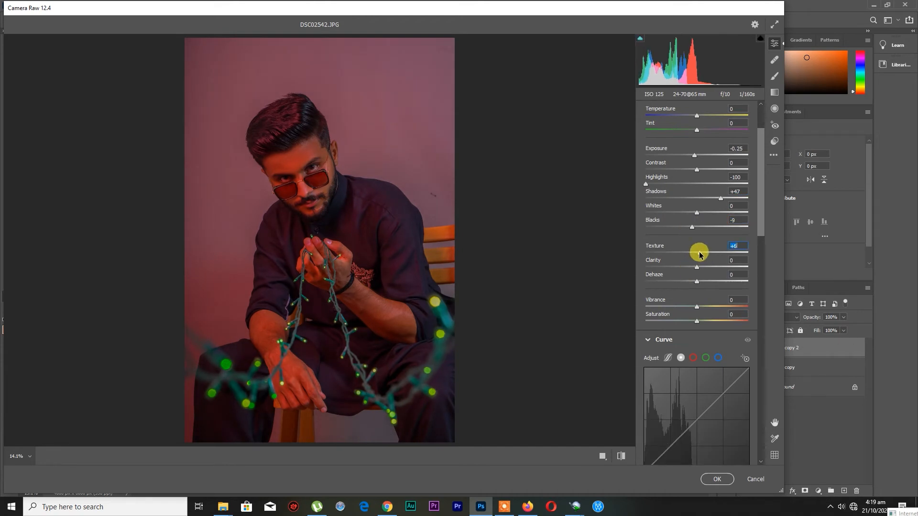
# Set Texture to +7, Clarity to +11 and Vibrance to +7 in the Basic adjustments
pyautogui.moveTo(697, 269); pyautogui.dragTo(707, 241)
pyautogui.scroll(-3, 700, 248)
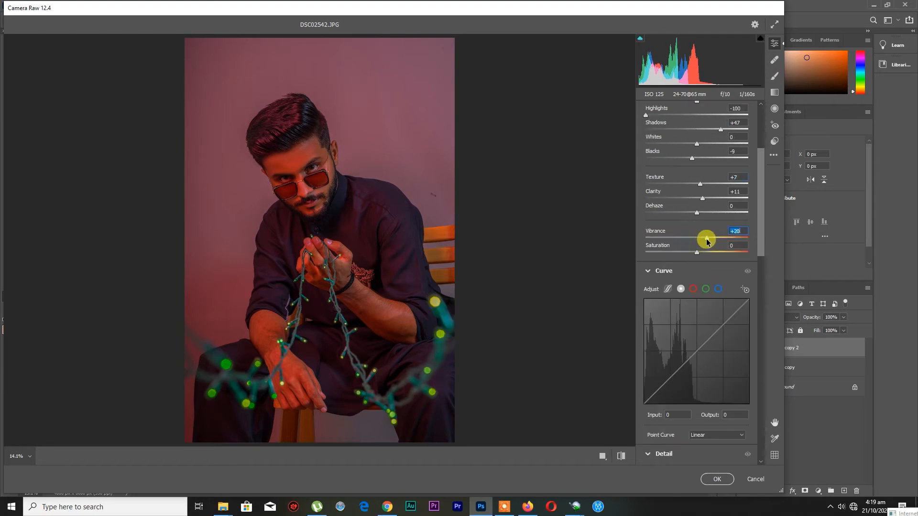
pyautogui.scroll(-11, 697, 246)
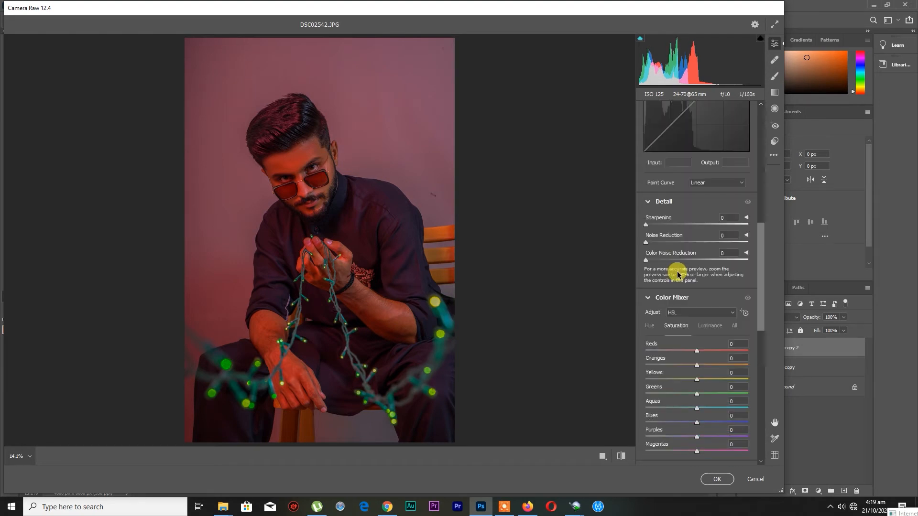
pyautogui.scroll(6, 691, 335)
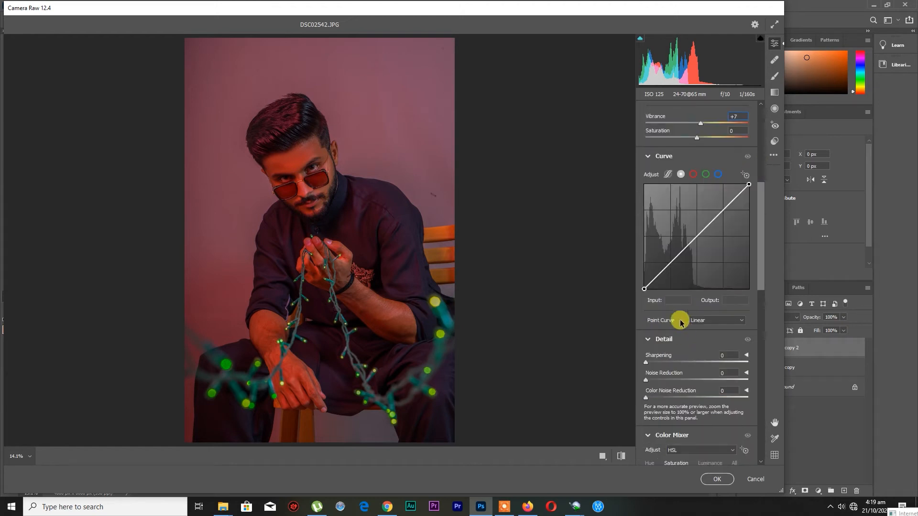
# Set the parametric curve to Highlights +21, Lights -30, Darks -2, Shadows +7, and Detail to Sharpening 20, Noise Reduction 25, Color Noise Reduction 28
pyautogui.click(668, 175)
pyautogui.moveTo(694, 330)
pyautogui.mouseDown()
pyautogui.moveTo(676, 330)
pyautogui.moveTo(709, 314)
pyautogui.moveTo(678, 320)
pyautogui.moveTo(695, 321)
pyautogui.mouseUp()
pyautogui.scroll(-1, 705, 327)
pyautogui.click(696, 334)
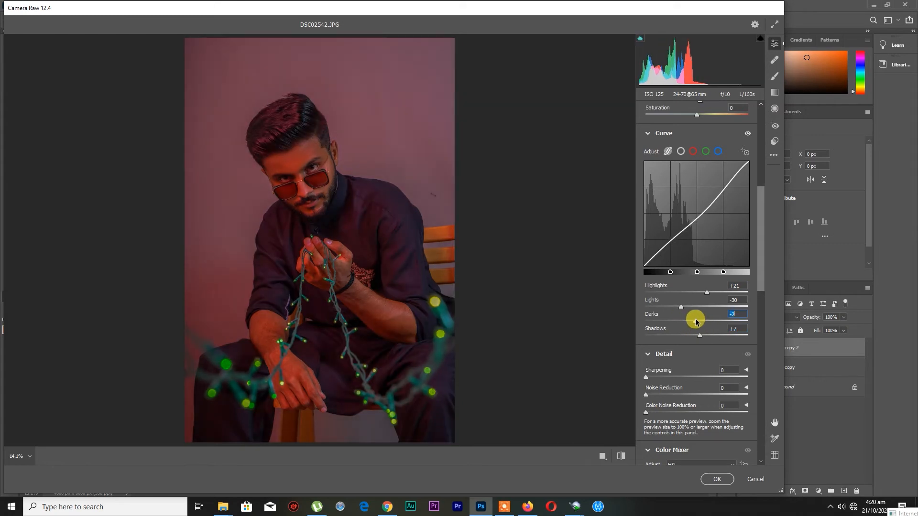
pyautogui.scroll(-4, 695, 318)
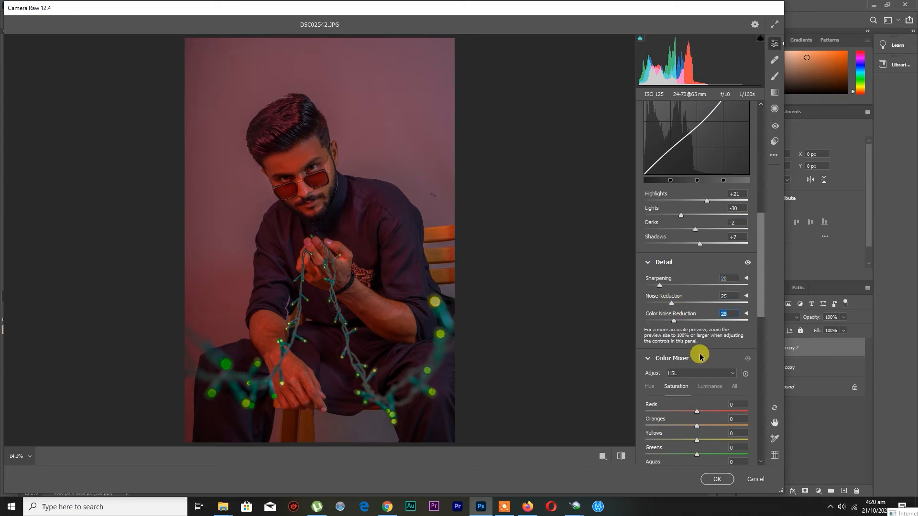
# Set the Color Mixer saturation to Reds +8, Oranges -14, Yellows +24, Greens +100 and Aquas +100
pyautogui.scroll(-6, 700, 356)
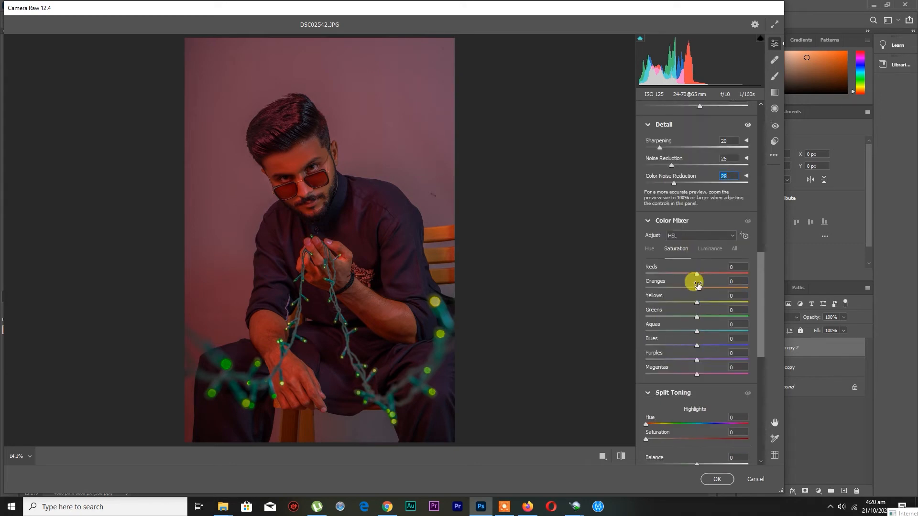
pyautogui.moveTo(670, 286); pyautogui.dragTo(712, 275)
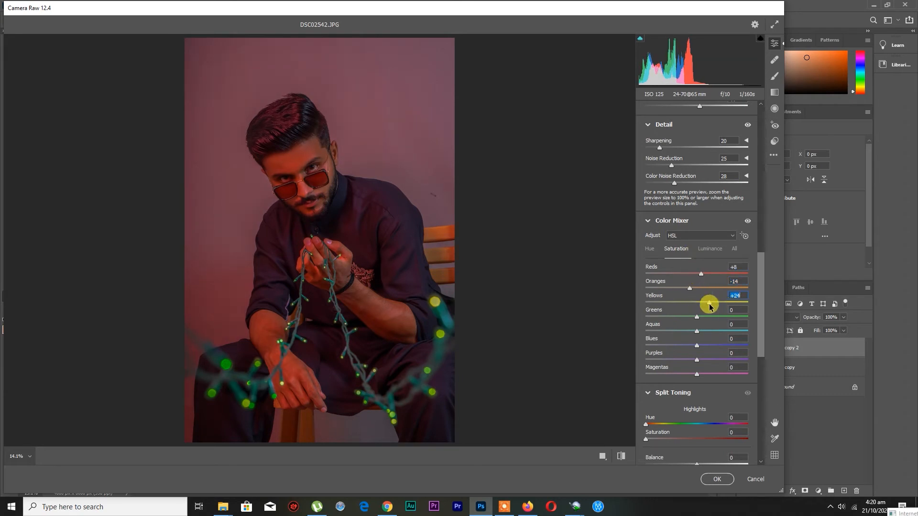
pyautogui.moveTo(709, 317); pyautogui.dragTo(755, 333)
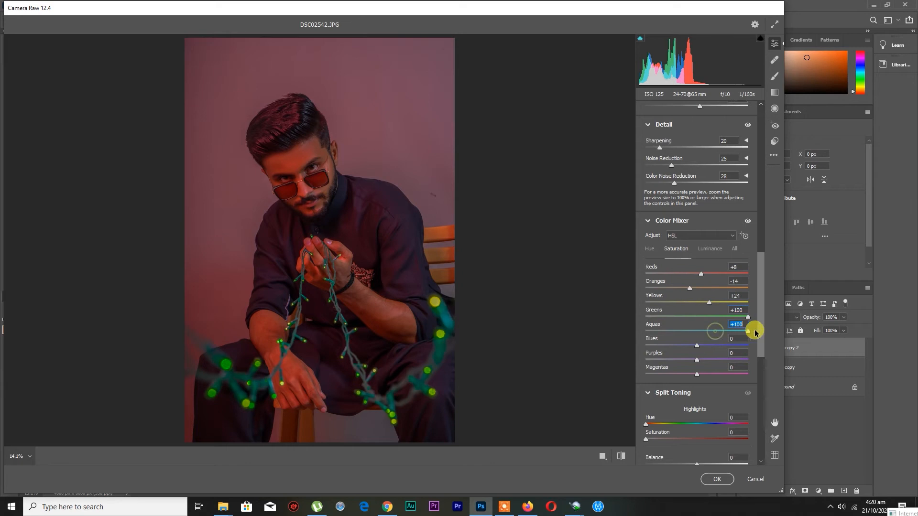
# Set the Color Mixer luminance to Reds +14, Oranges +22, Greens +95 and Aquas +53
pyautogui.click(712, 251)
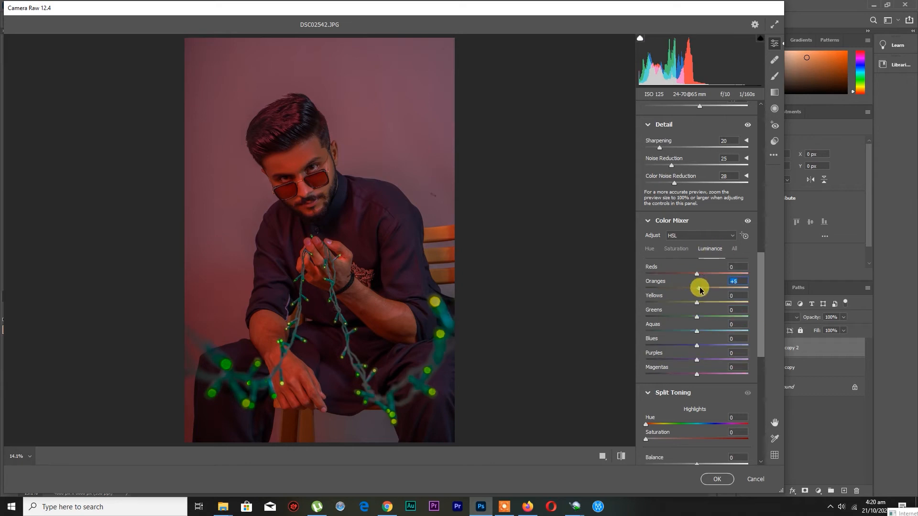
pyautogui.moveTo(697, 276); pyautogui.dragTo(703, 273)
pyautogui.scroll(-1, 698, 307)
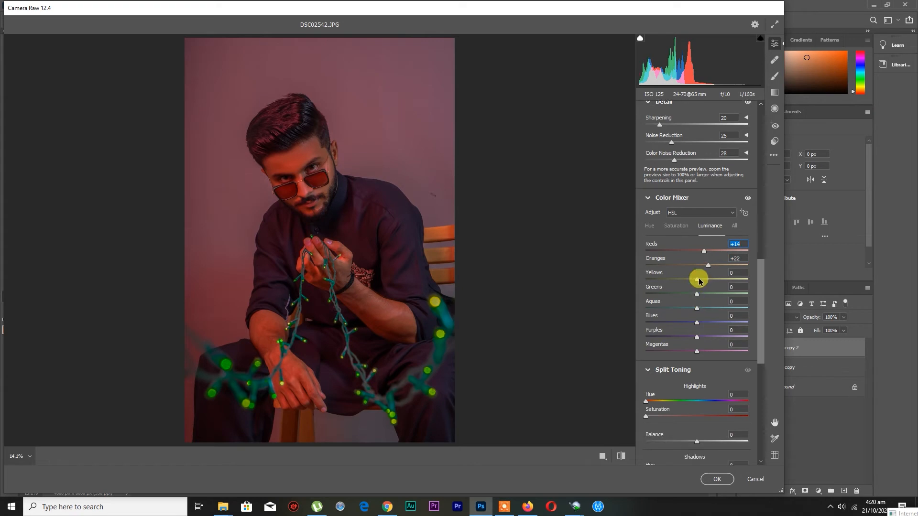
pyautogui.moveTo(698, 295); pyautogui.dragTo(721, 311)
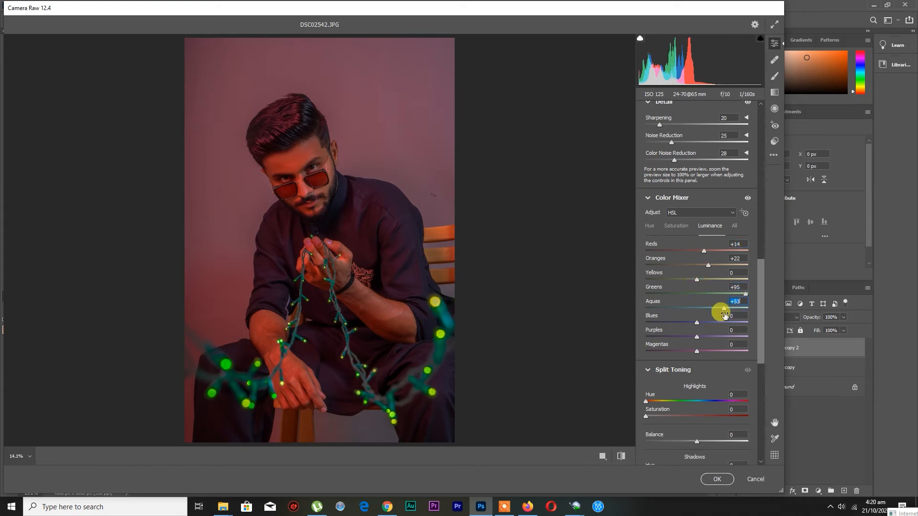
# Set Vignetting to -24 and adjust the blue, green and red primary values in Calibration
pyautogui.scroll(-8, 721, 311)
pyautogui.moveTo(696, 403)
pyautogui.mouseDown()
pyautogui.moveTo(672, 400)
pyautogui.moveTo(685, 404)
pyautogui.mouseUp()
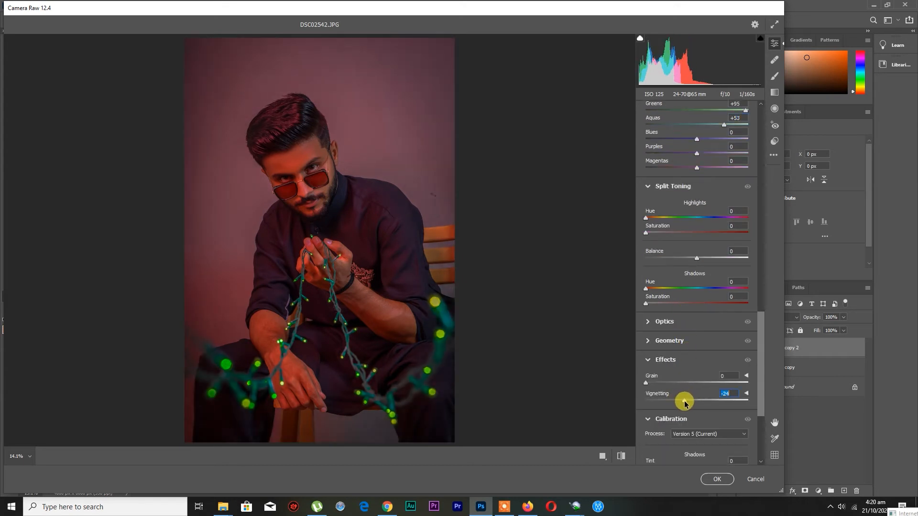
pyautogui.scroll(-5, 685, 403)
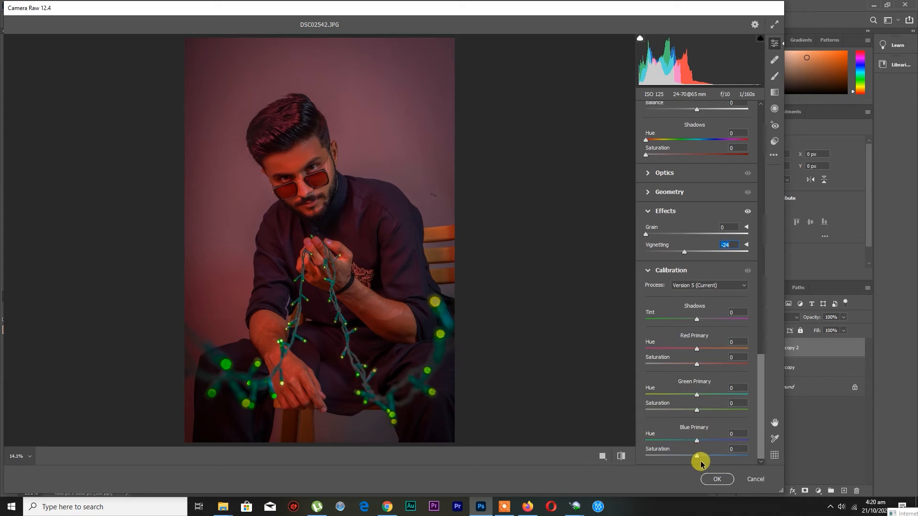
pyautogui.moveTo(697, 457); pyautogui.dragTo(697, 408)
pyautogui.moveTo(683, 396); pyautogui.dragTo(699, 395)
pyautogui.doubleClick(699, 396)
pyautogui.moveTo(696, 364); pyautogui.dragTo(690, 364)
# Set the Split Toning highlights to Hue 148 and Saturation 11, and apply the Camera Raw Filter
pyautogui.scroll(9, 697, 350)
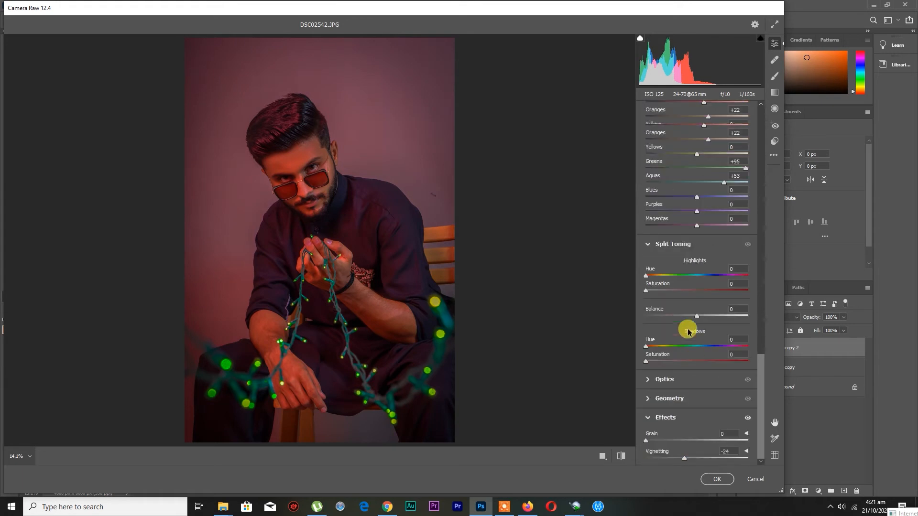
pyautogui.moveTo(656, 292)
pyautogui.mouseDown()
pyautogui.moveTo(717, 274)
pyautogui.moveTo(647, 290)
pyautogui.moveTo(656, 291)
pyautogui.mouseUp()
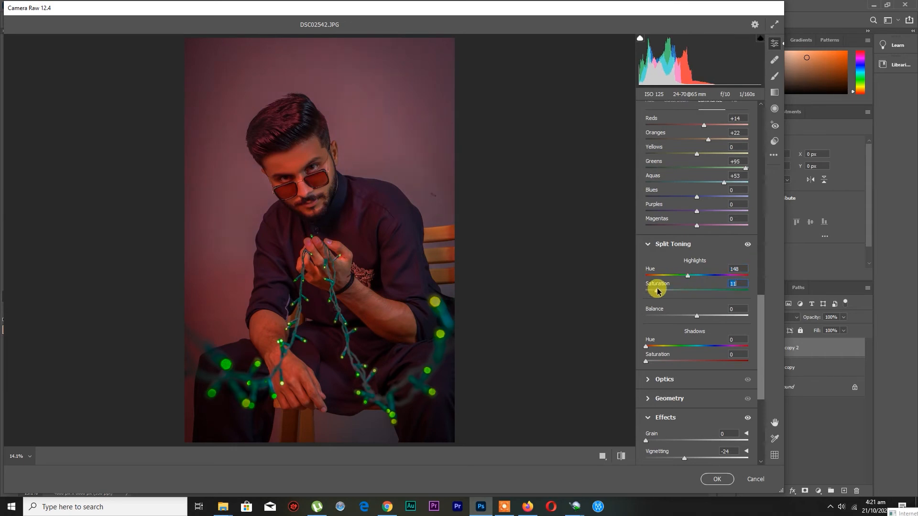
pyautogui.click(717, 480)
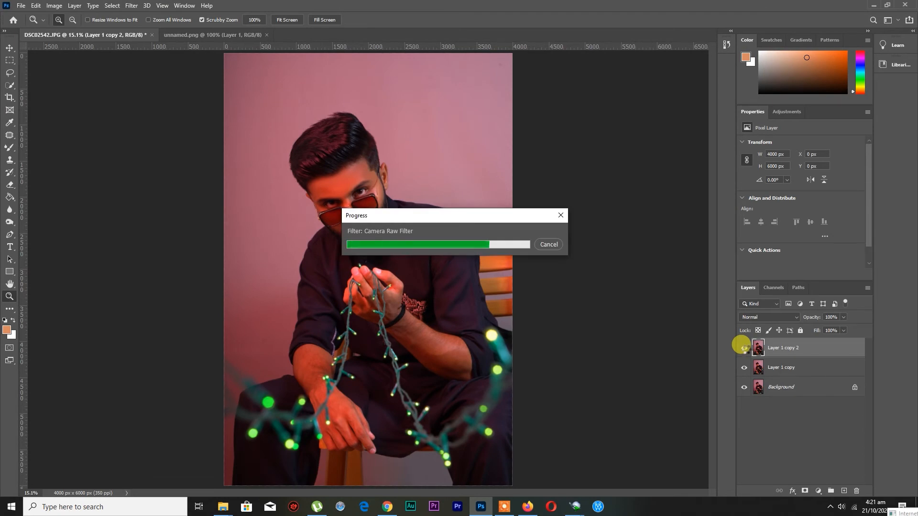
# Compare Layer 1 copy 2 with the version below, merge it down into Layer 1 copy and duplicate the merged layer
pyautogui.click(744, 349)
pyautogui.click(745, 350)
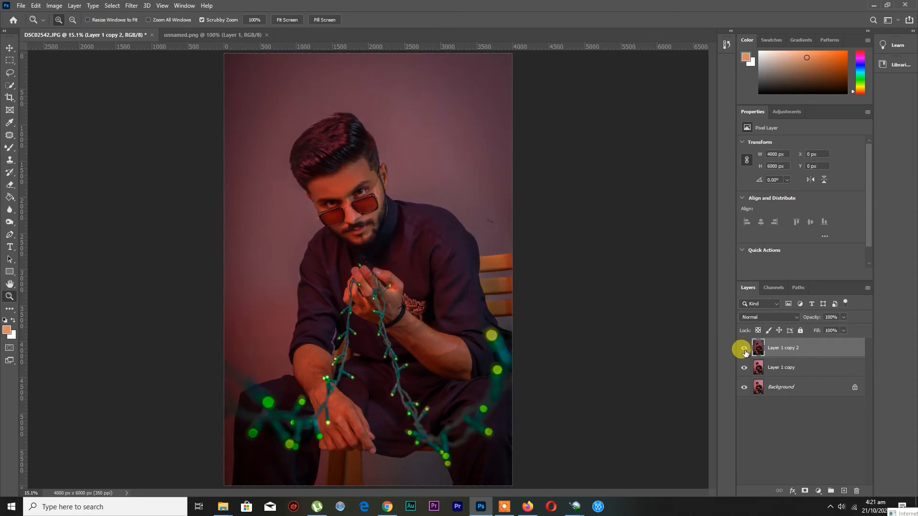
pyautogui.hotkey('ctrl', 'e')
pyautogui.hotkey('ctrl', 'j')
# Add a Brightness/Contrast adjustment layer with Brightness -27 and Contrast 24
pyautogui.click(819, 490)
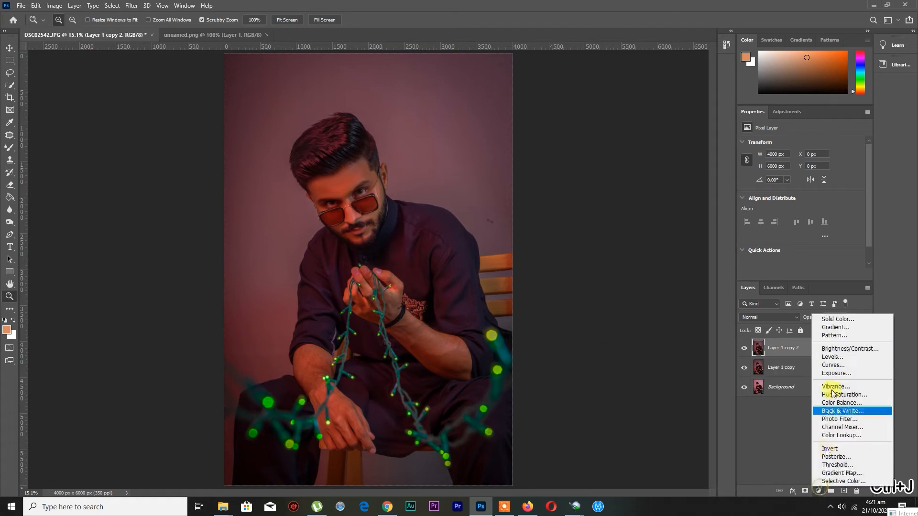
pyautogui.click(831, 351)
pyautogui.moveTo(798, 170)
pyautogui.mouseDown()
pyautogui.moveTo(774, 170)
pyautogui.moveTo(814, 190)
pyautogui.moveTo(795, 171)
pyautogui.mouseUp()
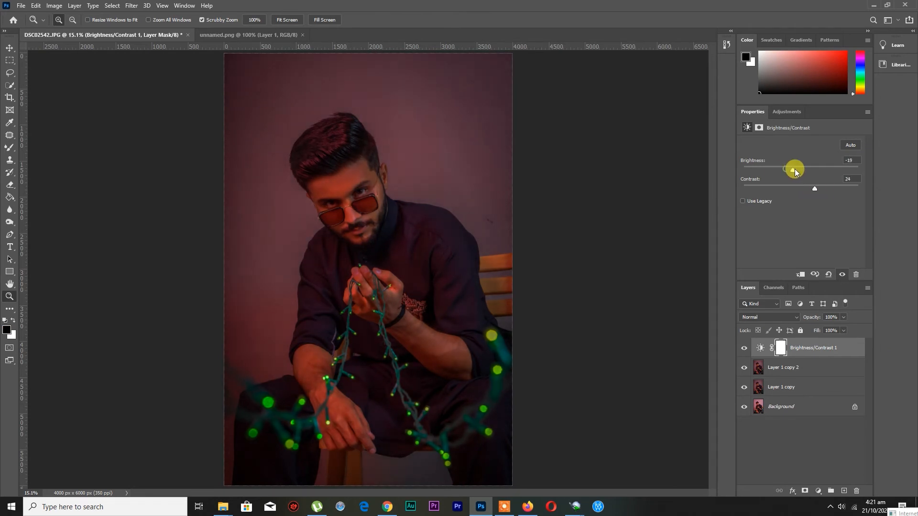
# Merge the Brightness/Contrast 1, Layer 1 copy 2 and Layer 1 copy layers into one and duplicate the merged layer
pyautogui.click(781, 385)
pyautogui.click(799, 358)
pyautogui.keyDown('shift'); pyautogui.click(787, 388); pyautogui.keyUp('shift')
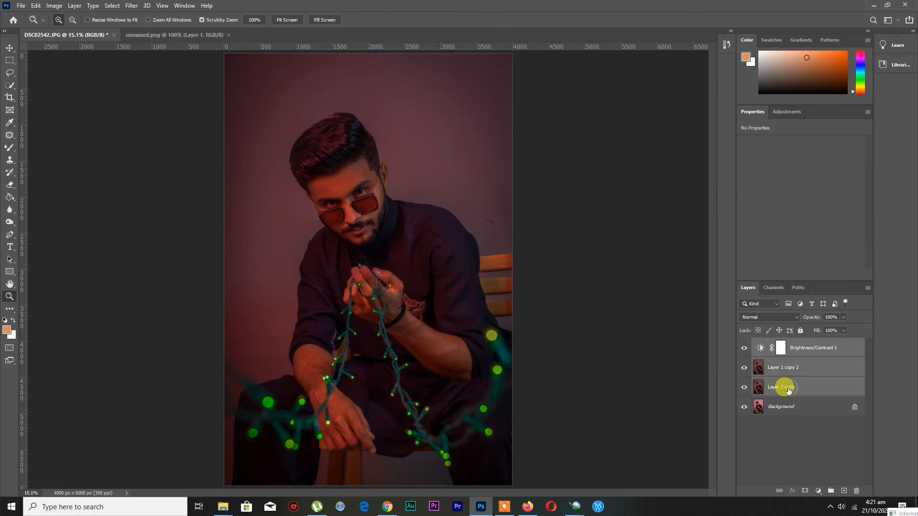
pyautogui.hotkey('ctrl', 'e')
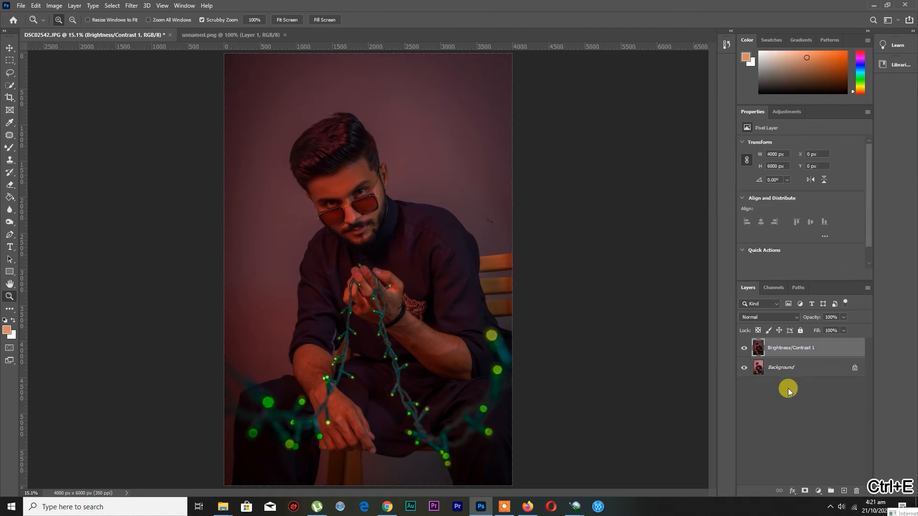
pyautogui.hotkey('ctrl', 'j')
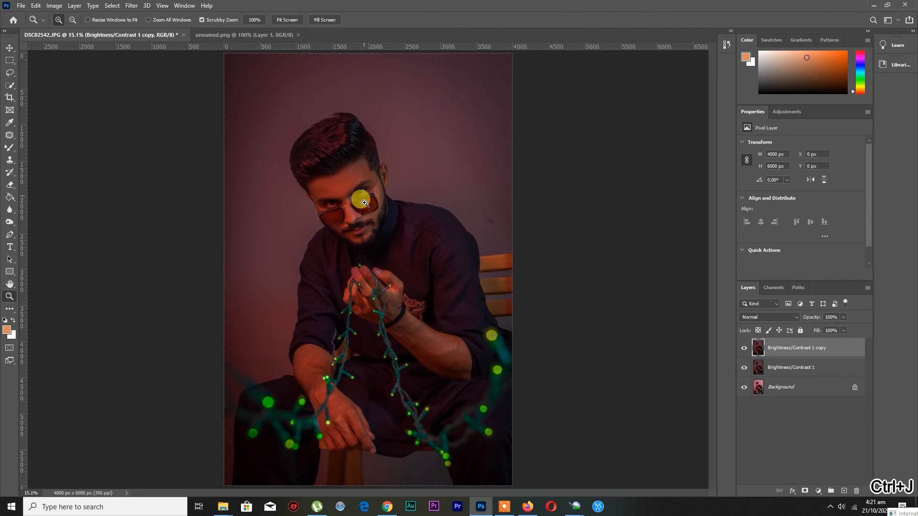
# Open Liquify on the duplicated layer and push the hair upward and outward for more volume, enlarging the warp brush from 900 to 1200
pyautogui.moveTo(346, 205)
pyautogui.mouseDown()
pyautogui.moveTo(392, 217)
pyautogui.moveTo(358, 223)
pyautogui.moveTo(354, 209)
pyautogui.mouseUp()
pyautogui.click(132, 9)
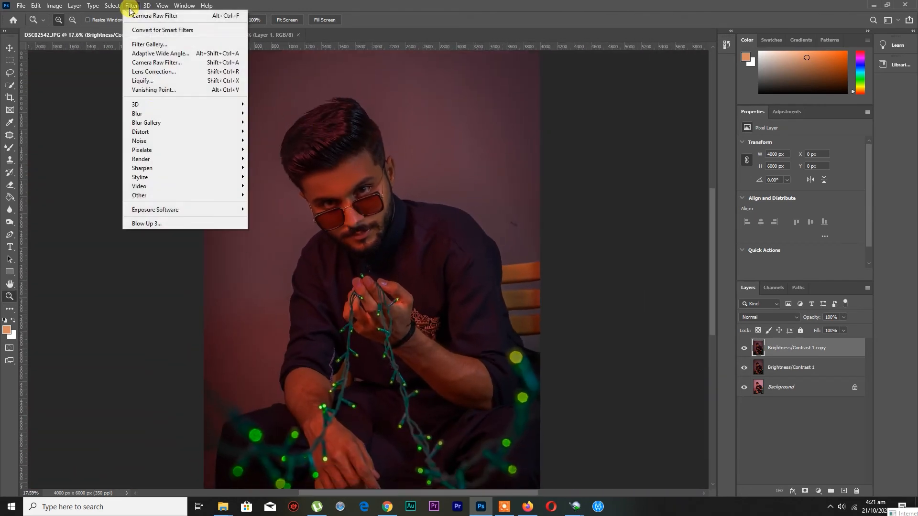
pyautogui.click(165, 84)
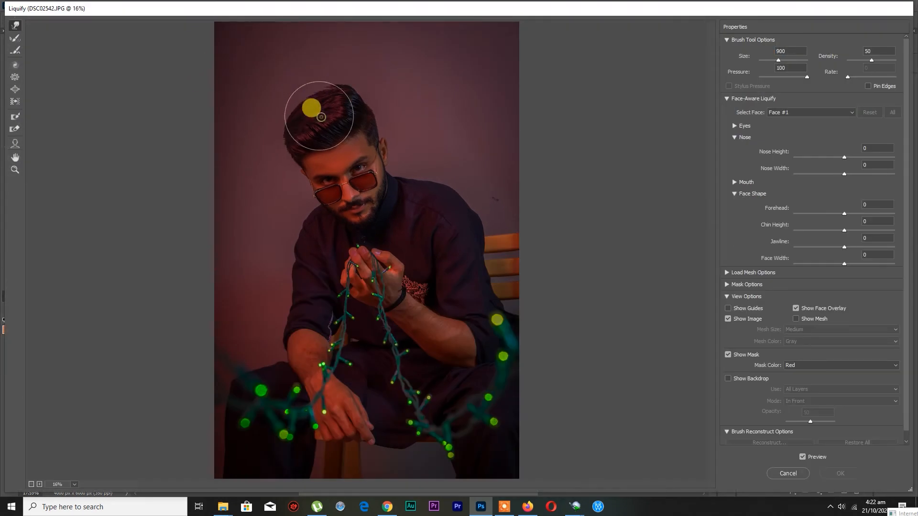
pyautogui.moveTo(321, 117)
pyautogui.mouseDown()
pyautogui.moveTo(274, 131)
pyautogui.moveTo(325, 97)
pyautogui.mouseUp()
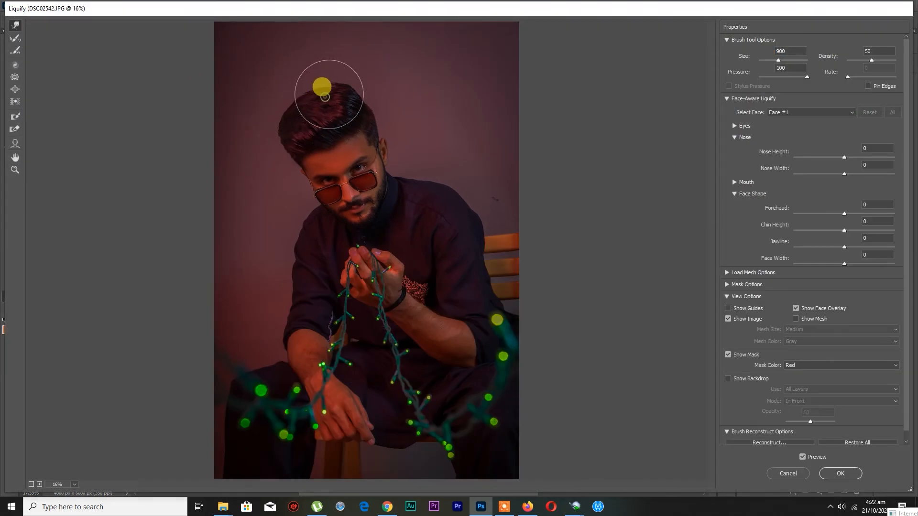
pyautogui.press(']')
pyautogui.press(']')
pyautogui.moveTo(286, 127); pyautogui.dragTo(281, 138)
pyautogui.press(']')
pyautogui.moveTo(352, 100); pyautogui.dragTo(352, 98)
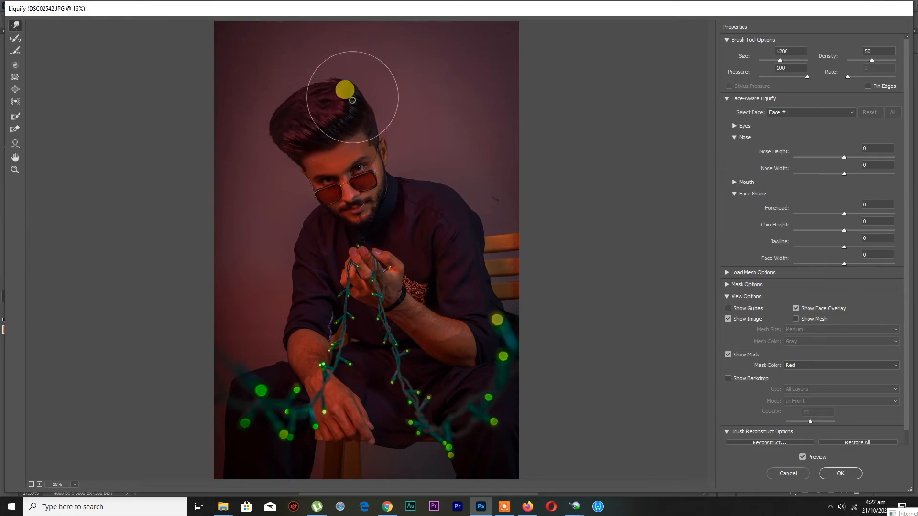
# Reduce the warp brush size to 600, compare the reshaped hair with the original in the preview and apply Liquify
pyautogui.press('[')
pyautogui.press('[')
pyautogui.press('[')
pyautogui.press('[')
pyautogui.press('[')
pyautogui.press('[')
pyautogui.press('[')
pyautogui.press('[')
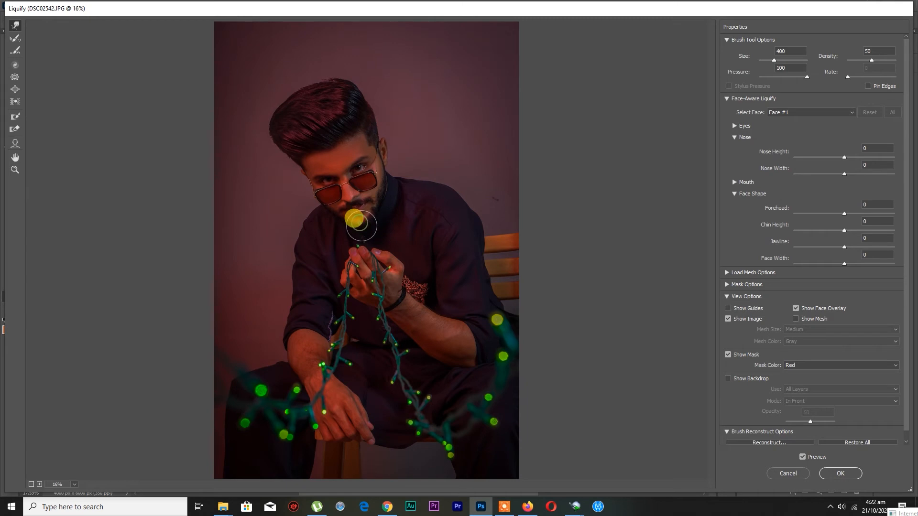
pyautogui.press(']')
pyautogui.press(']')
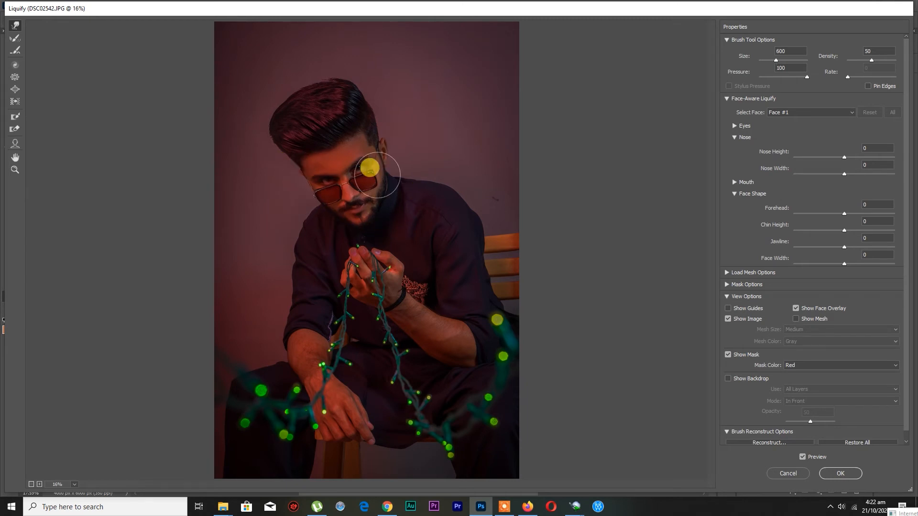
pyautogui.click(803, 457)
pyautogui.click(807, 458)
pyautogui.click(836, 474)
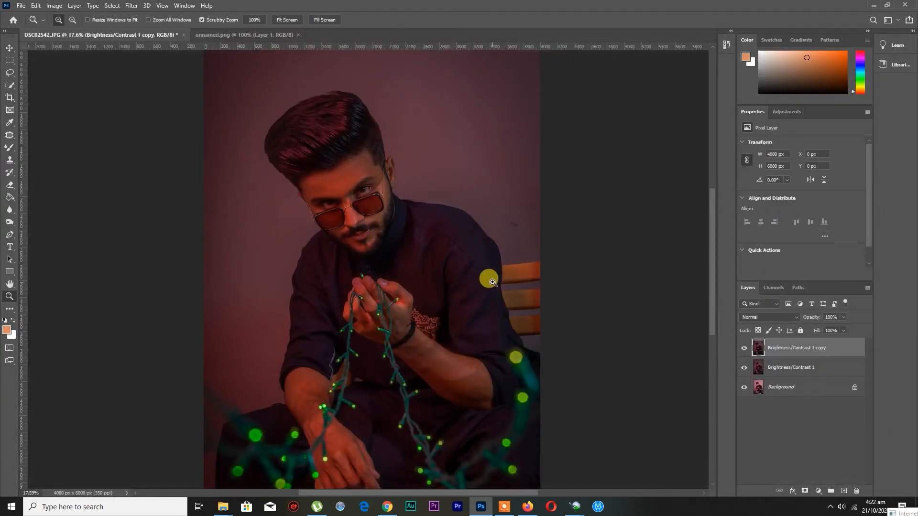
# Merge the liquified layer into Brightness/Contrast 1, compare it with the Background and duplicate the merged layer
pyautogui.click(288, 20)
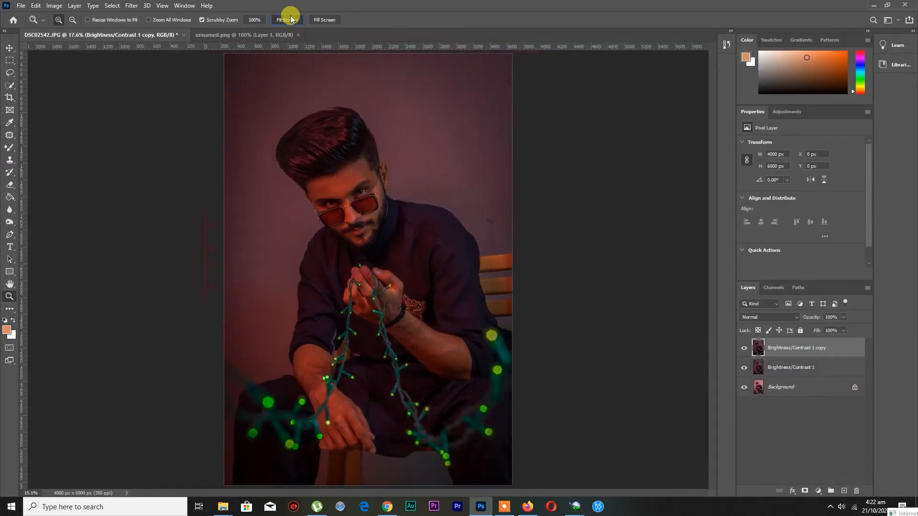
pyautogui.hotkey('ctrl', 'e')
pyautogui.click(744, 348)
pyautogui.click(744, 348)
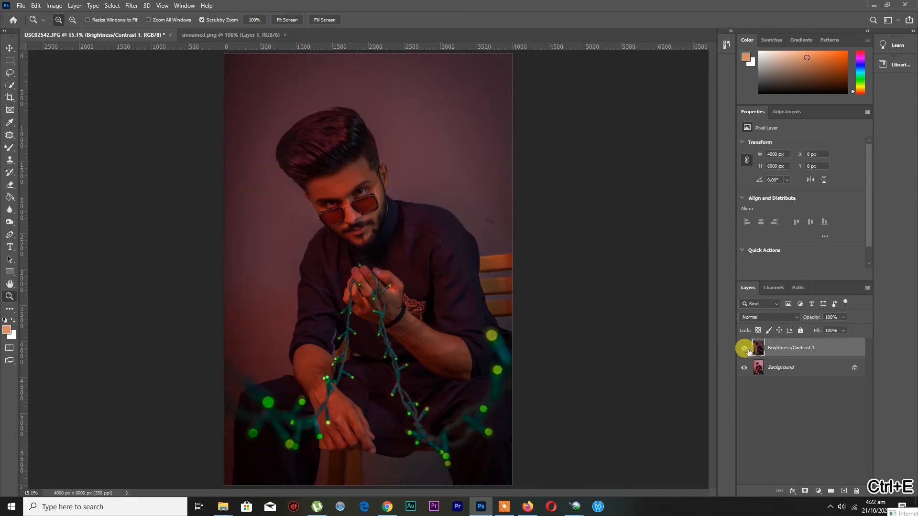
pyautogui.hotkey('ctrl', 'j')
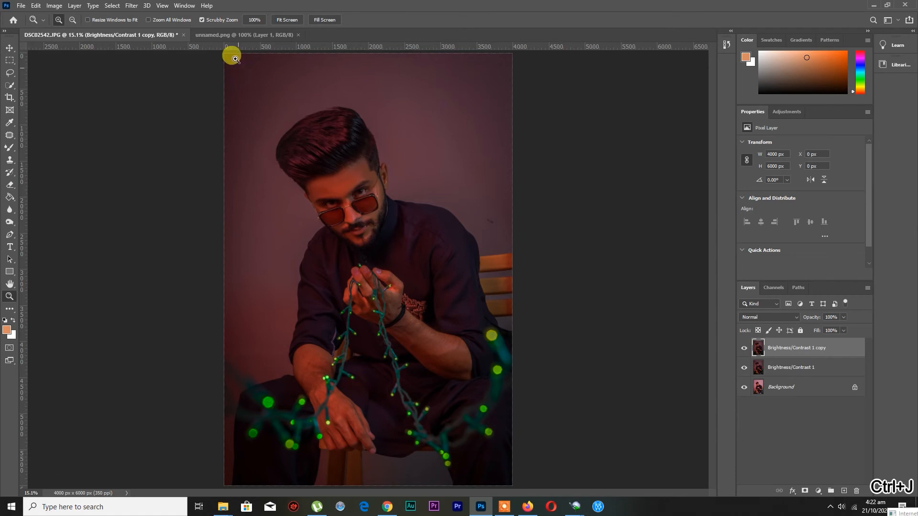
# Open the Camera Raw Filter on Brightness/Contrast 1 copy and set Highlights to -100, Shadows to +47, Whites to +24 and Blacks to +30
pyautogui.click(131, 5)
pyautogui.click(152, 64)
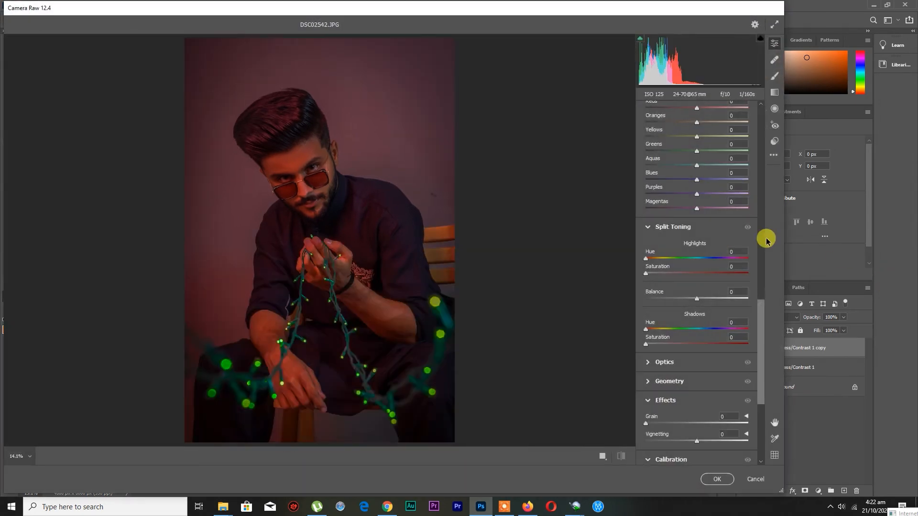
pyautogui.moveTo(759, 322); pyautogui.dragTo(759, 124)
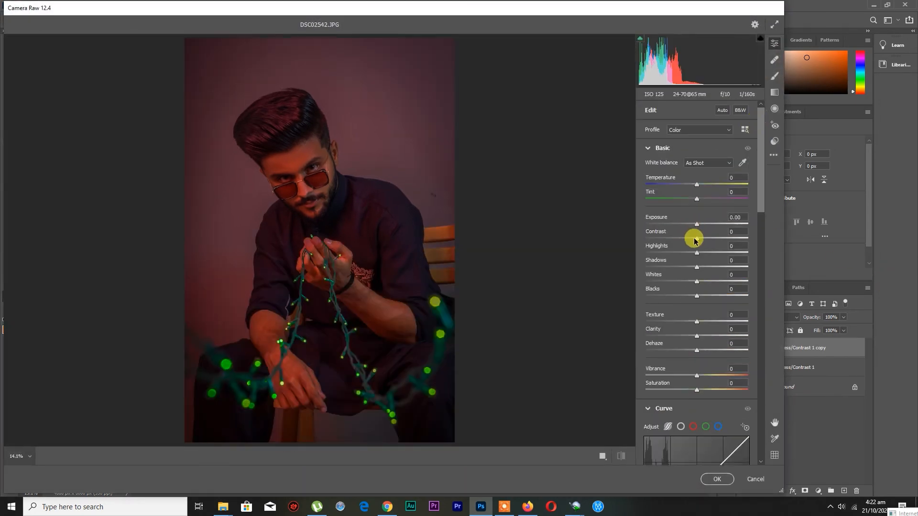
pyautogui.moveTo(692, 250); pyautogui.dragTo(639, 249)
pyautogui.moveTo(694, 270); pyautogui.dragTo(709, 293)
pyautogui.scroll(-2, 709, 293)
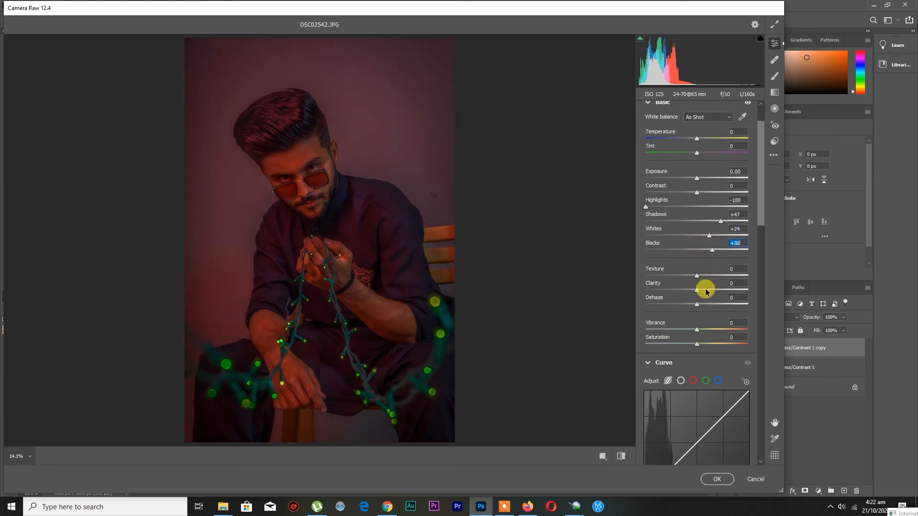
# Set Texture to +5 and Vibrance to -16 in the Basic adjustments
pyautogui.scroll(-3, 698, 278)
pyautogui.moveTo(696, 261); pyautogui.dragTo(691, 264)
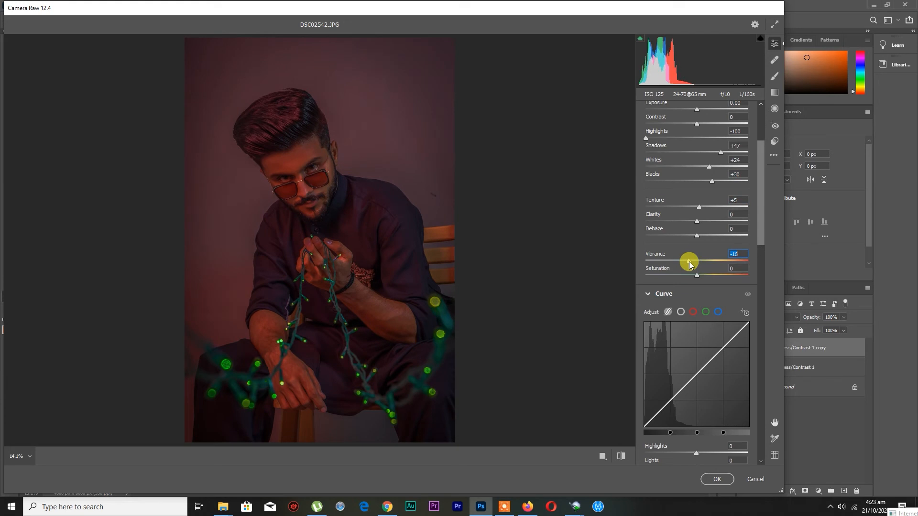
# Shape the RGB point curve with a midtone point, the black point lifted to output 9 and a raised highlight point
pyautogui.scroll(-7, 689, 262)
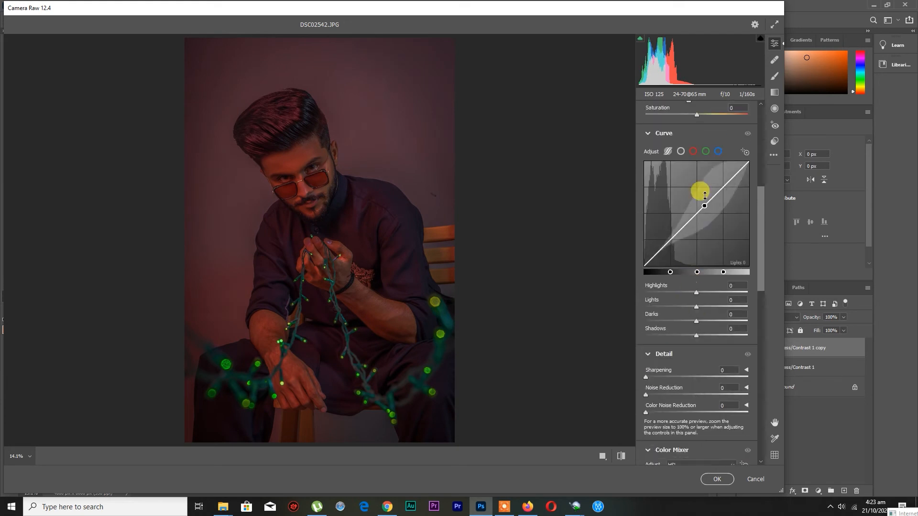
pyautogui.click(680, 151)
pyautogui.click(698, 212)
pyautogui.moveTo(644, 266); pyautogui.dragTo(634, 256)
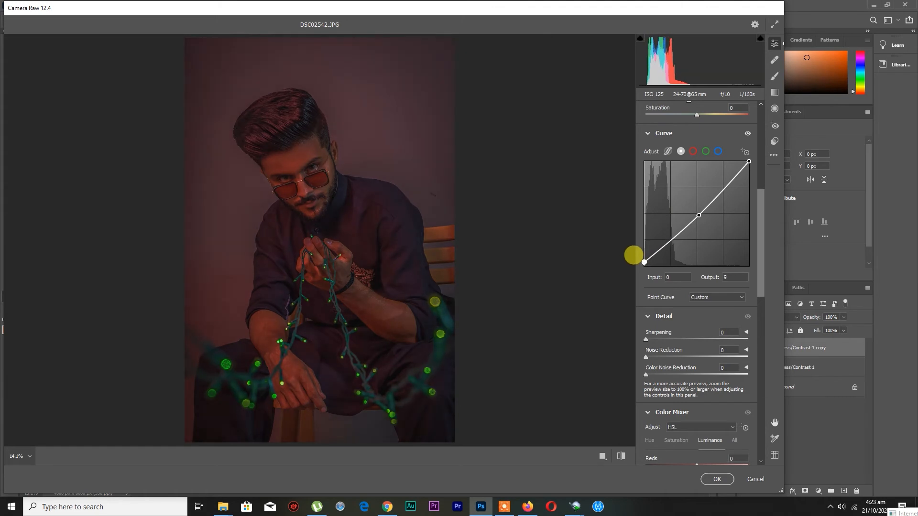
pyautogui.click(724, 188)
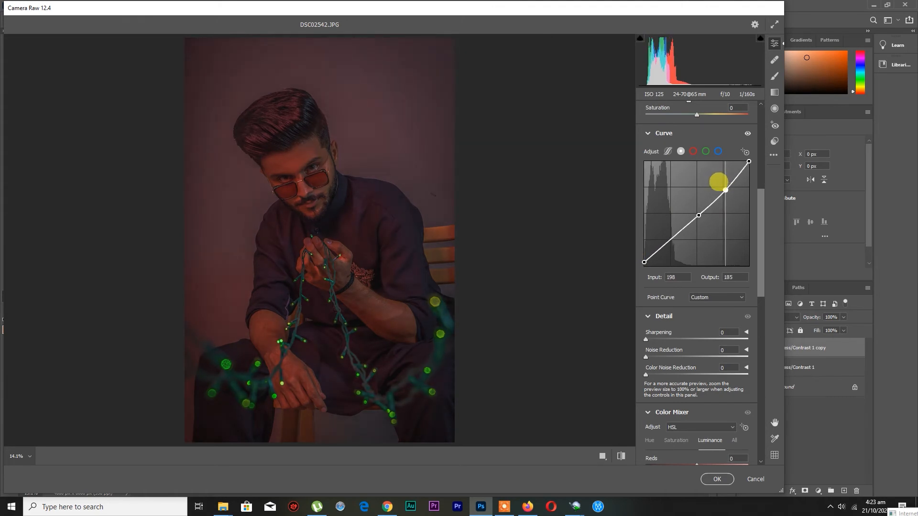
pyautogui.moveTo(717, 179); pyautogui.dragTo(717, 174)
# Try highlight and shadow points on the Red curve, removing the shadow point and leaving the highlight point at input 192, output 191
pyautogui.click(692, 151)
pyautogui.moveTo(689, 205); pyautogui.dragTo(689, 203)
pyautogui.moveTo(661, 236); pyautogui.dragTo(665, 235)
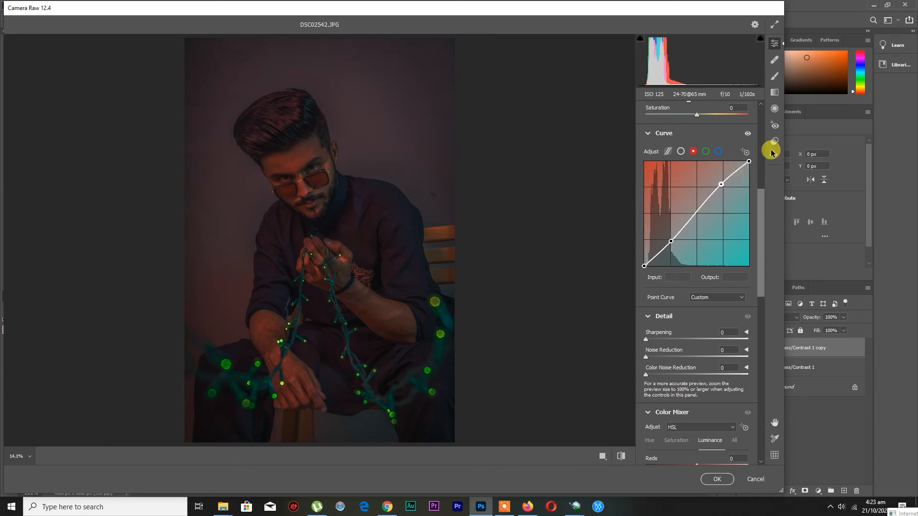
pyautogui.moveTo(673, 240); pyautogui.dragTo(670, 269)
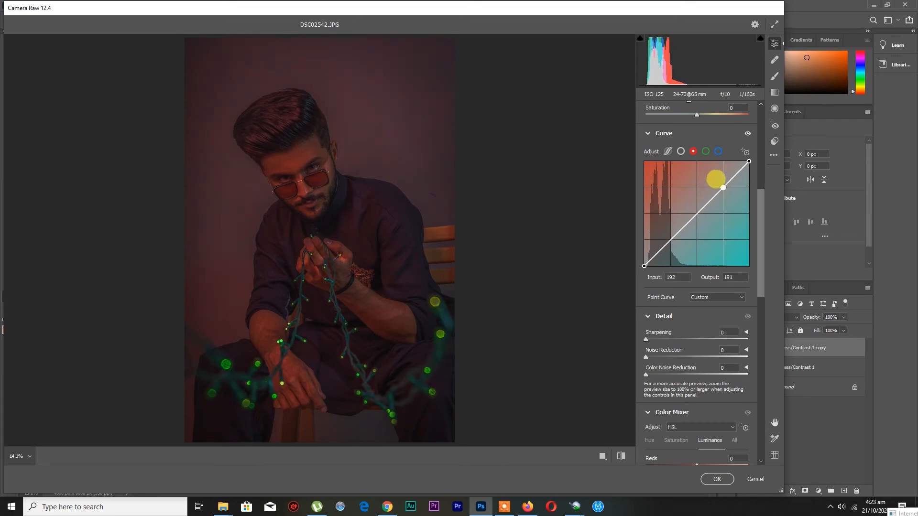
# Raise the Green curve with points at 185/194 and 132/152 plus a shadow point, and compare the before and after views
pyautogui.click(706, 152)
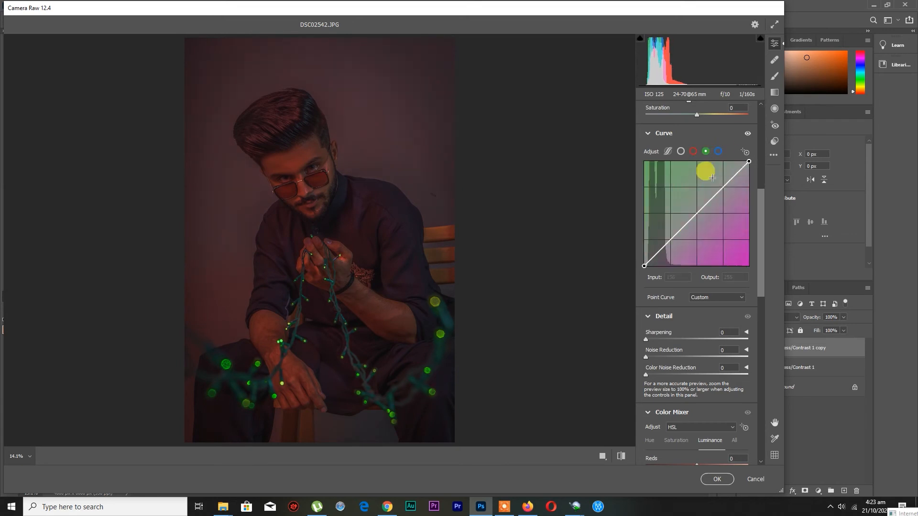
pyautogui.moveTo(708, 182); pyautogui.dragTo(712, 175)
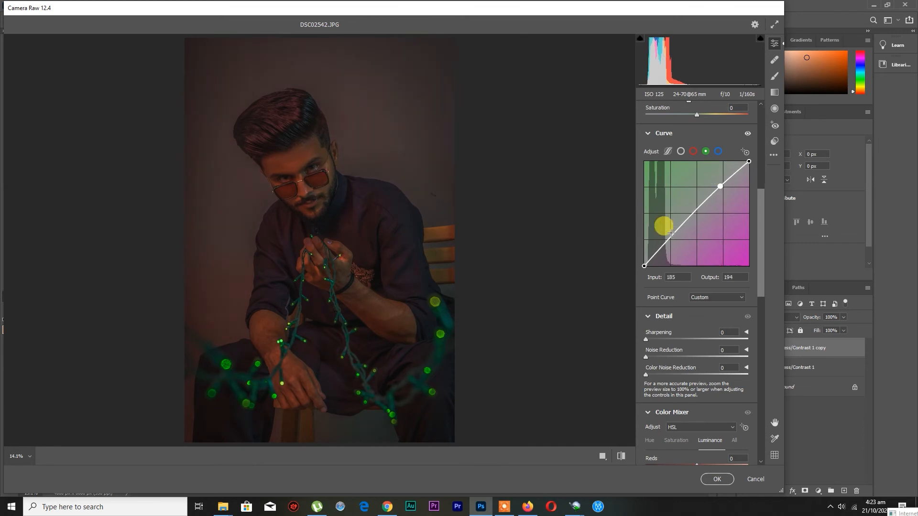
pyautogui.moveTo(664, 230); pyautogui.dragTo(666, 232)
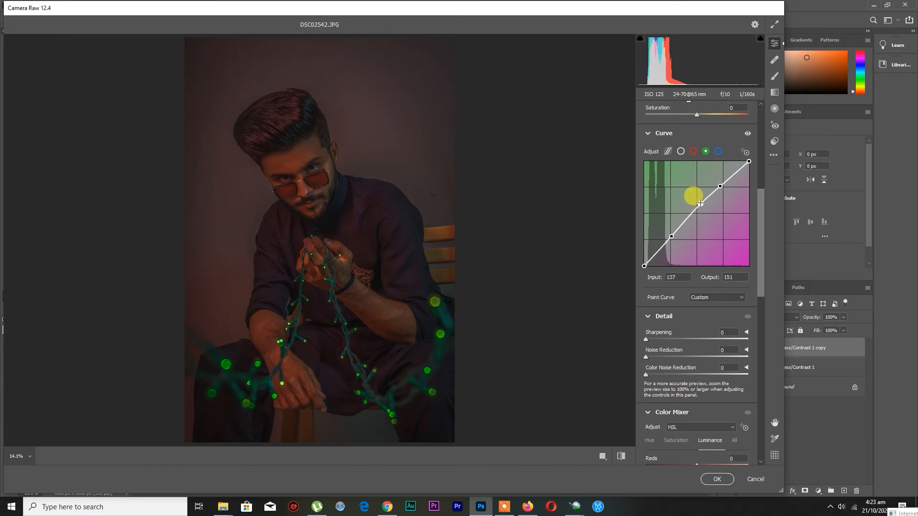
pyautogui.click(621, 456)
pyautogui.click(621, 456)
# Raise the Blue curve with a highlight point, a midpoint at 119/135 and a shadow point, and lift its black point to output 13
pyautogui.click(718, 151)
pyautogui.moveTo(710, 200); pyautogui.dragTo(692, 211)
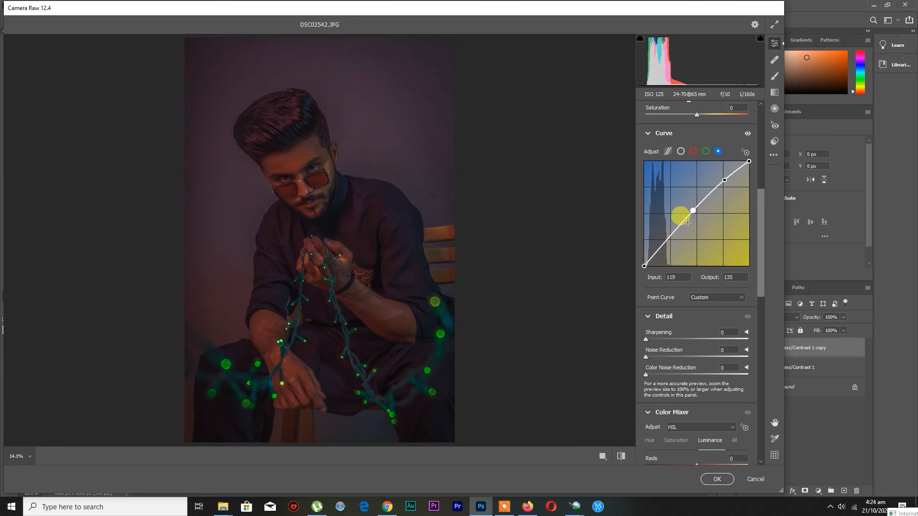
pyautogui.click(668, 240)
pyautogui.moveTo(644, 266); pyautogui.dragTo(644, 261)
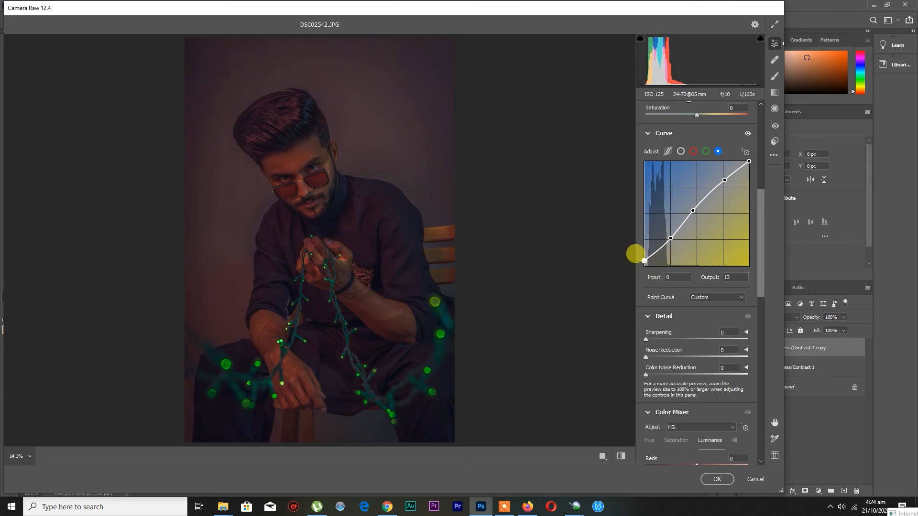
# Move the Green curve's black point to input 1, output 7, and replace its upper points with a midpoint at 125/138
pyautogui.click(706, 151)
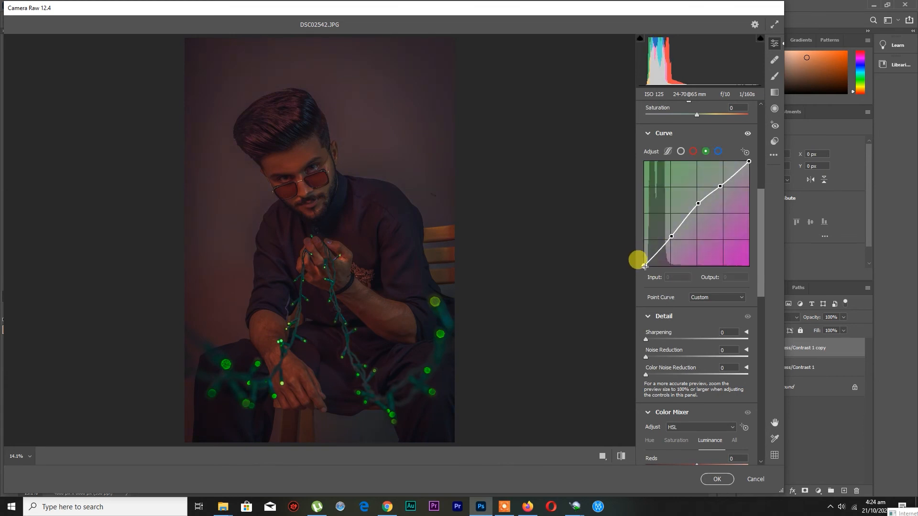
pyautogui.moveTo(645, 266); pyautogui.dragTo(644, 266)
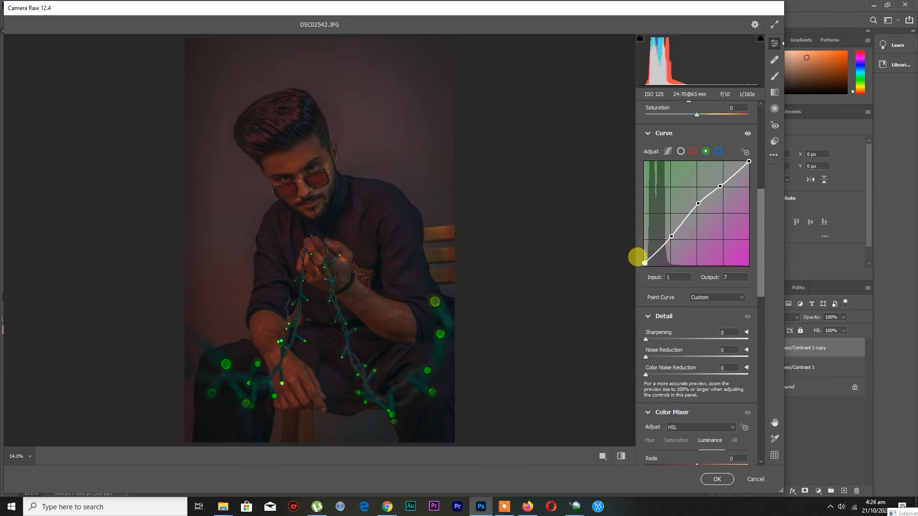
pyautogui.moveTo(697, 204); pyautogui.dragTo(759, 148)
pyautogui.click(698, 211)
pyautogui.moveTo(690, 203); pyautogui.dragTo(687, 203)
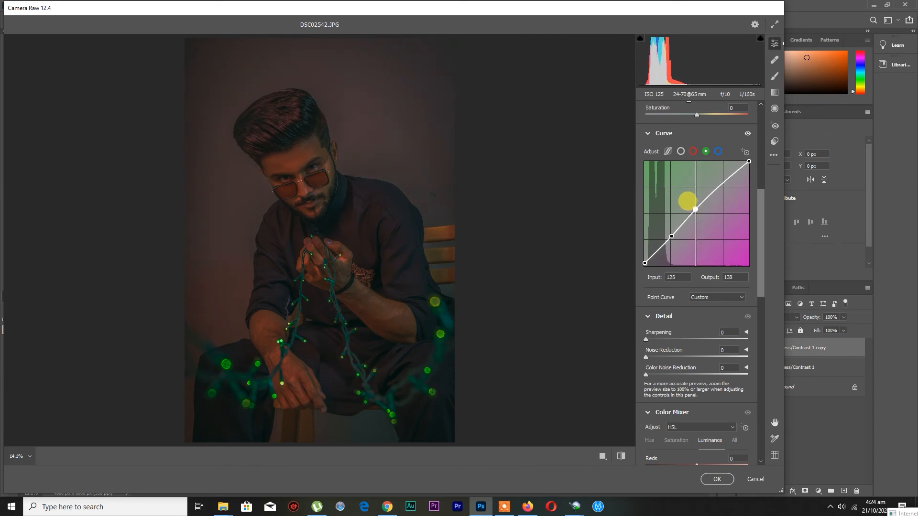
# Add a midpoint to the Red curve at input 124, output 128, and compare the before and after views
pyautogui.click(693, 151)
pyautogui.click(696, 213)
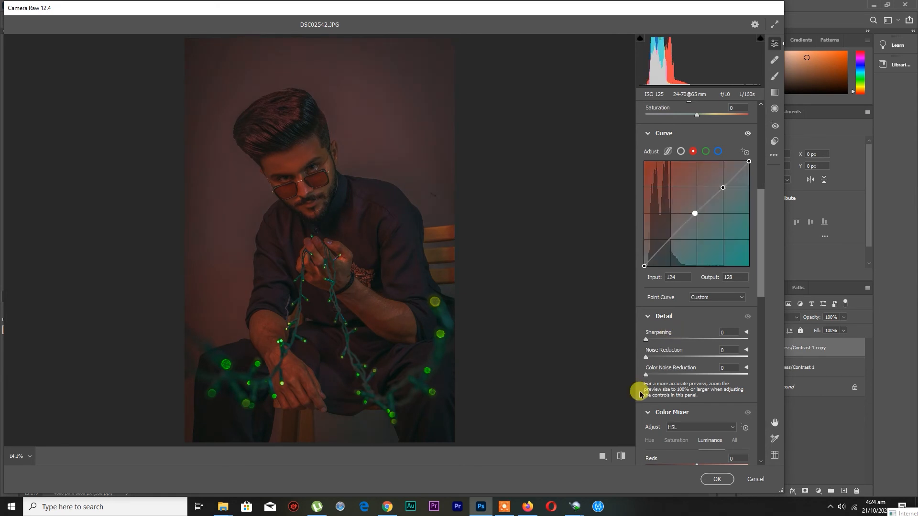
pyautogui.click(621, 456)
pyautogui.click(620, 456)
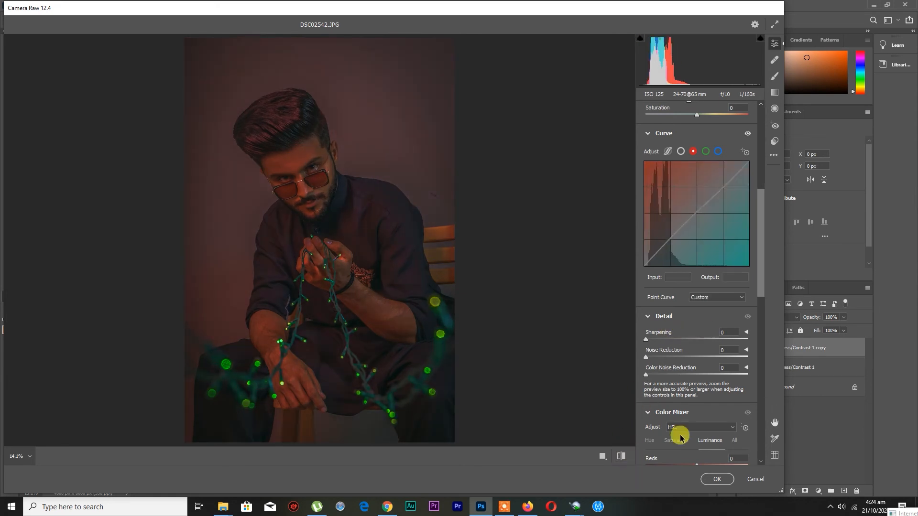
# Set Sharpening to 14, Noise Reduction to 15 and Color Noise Reduction to 18
pyautogui.scroll(-3, 736, 378)
pyautogui.moveTo(645, 219); pyautogui.dragTo(664, 236)
# Adjust the Color Mixer's HSL values, setting Oranges saturation to -8 and Aquas saturation to +53
pyautogui.scroll(-2, 691, 301)
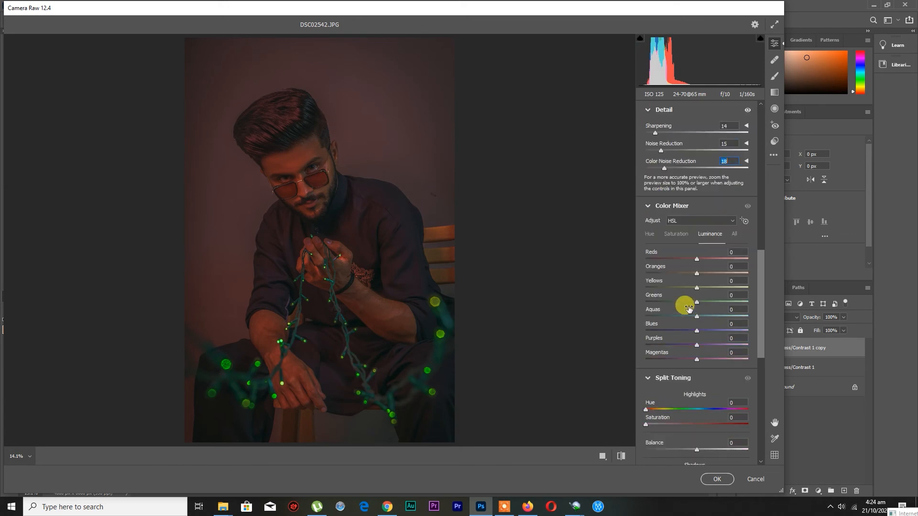
pyautogui.click(676, 233)
pyautogui.moveTo(696, 273)
pyautogui.mouseDown()
pyautogui.moveTo(674, 273)
pyautogui.moveTo(717, 273)
pyautogui.moveTo(693, 273)
pyautogui.moveTo(708, 273)
pyautogui.moveTo(707, 260)
pyautogui.moveTo(692, 260)
pyautogui.moveTo(709, 260)
pyautogui.mouseUp()
pyautogui.click(711, 234)
pyautogui.scroll(-1, 705, 274)
pyautogui.scroll(-1, 706, 273)
pyautogui.click(676, 188)
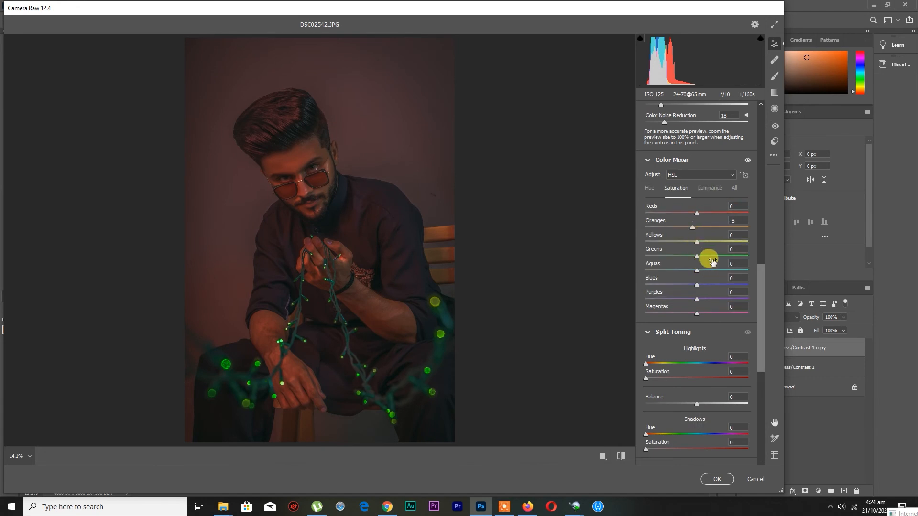
pyautogui.moveTo(711, 255); pyautogui.dragTo(690, 242)
pyautogui.scroll(-3, 697, 291)
pyautogui.moveTo(651, 311); pyautogui.dragTo(675, 310)
pyautogui.moveTo(645, 295); pyautogui.dragTo(624, 309)
# Darken the image edges with Vignetting at -15
pyautogui.scroll(-4, 701, 333)
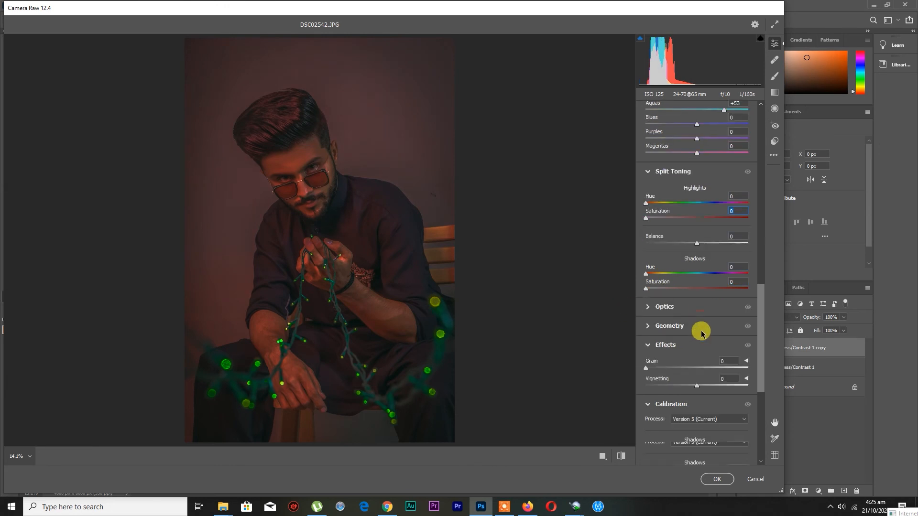
pyautogui.scroll(-2, 708, 345)
pyautogui.moveTo(697, 339)
pyautogui.mouseDown()
pyautogui.moveTo(681, 341)
pyautogui.moveTo(689, 342)
pyautogui.mouseUp()
# Calibrate the Blue Primary to Hue +8 and Saturation +21, and the Green Primary to Saturation +29 with Hue reset to 0
pyautogui.scroll(-3, 695, 368)
pyautogui.scroll(-1, 703, 411)
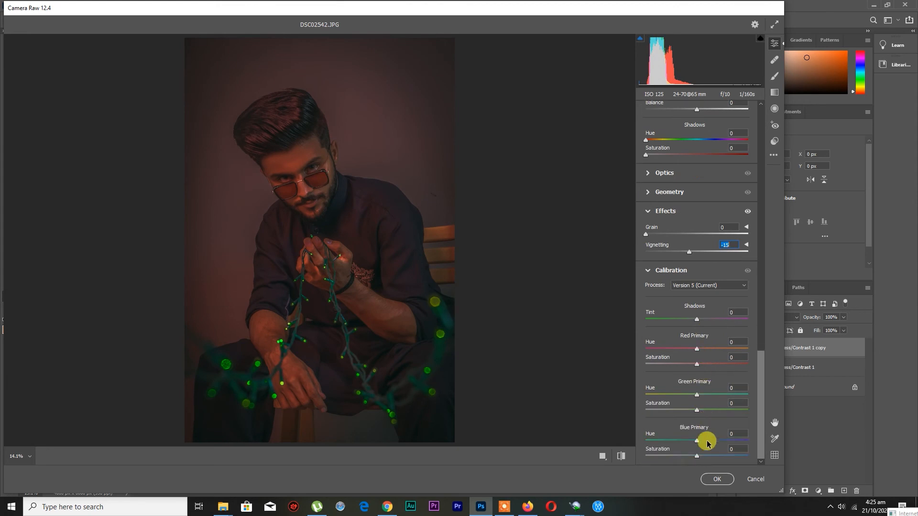
pyautogui.moveTo(696, 455); pyautogui.dragTo(708, 454)
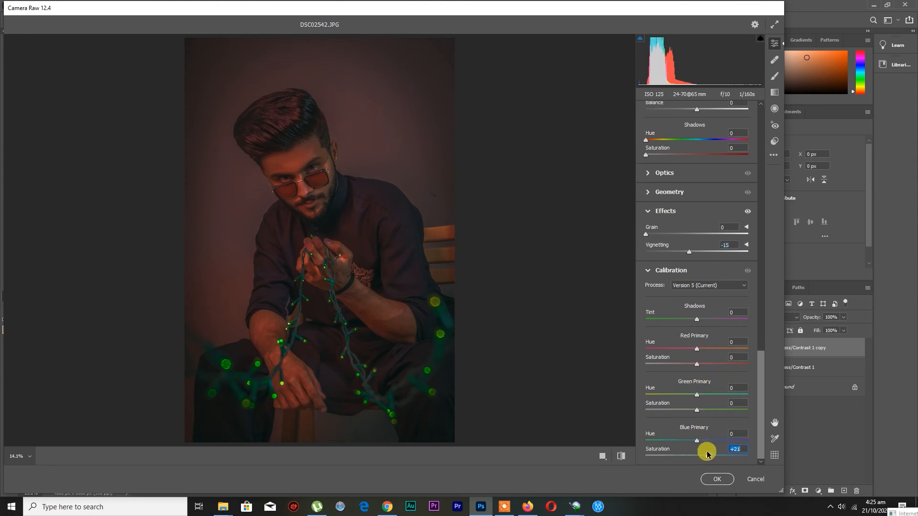
pyautogui.moveTo(691, 443); pyautogui.dragTo(704, 443)
pyautogui.moveTo(697, 410); pyautogui.dragTo(709, 392)
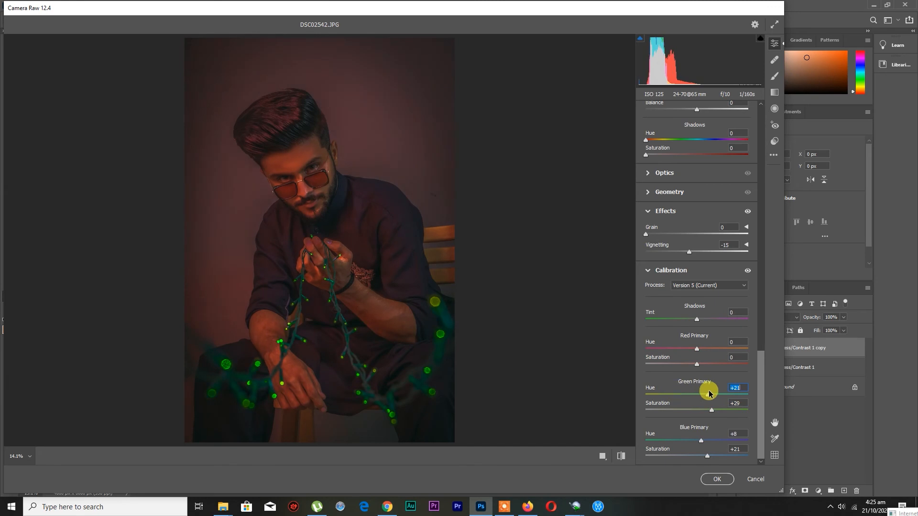
pyautogui.doubleClick(707, 394)
# Set the Red Primary to Saturation -15 with Hue reset to 0, compare with the original and apply the Camera Raw Filter
pyautogui.moveTo(696, 367); pyautogui.dragTo(711, 352)
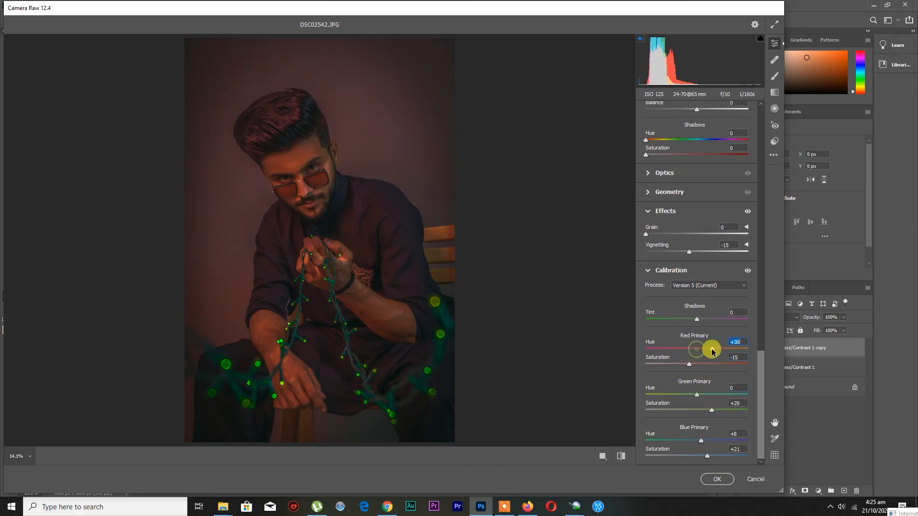
pyautogui.doubleClick(702, 350)
pyautogui.click(621, 456)
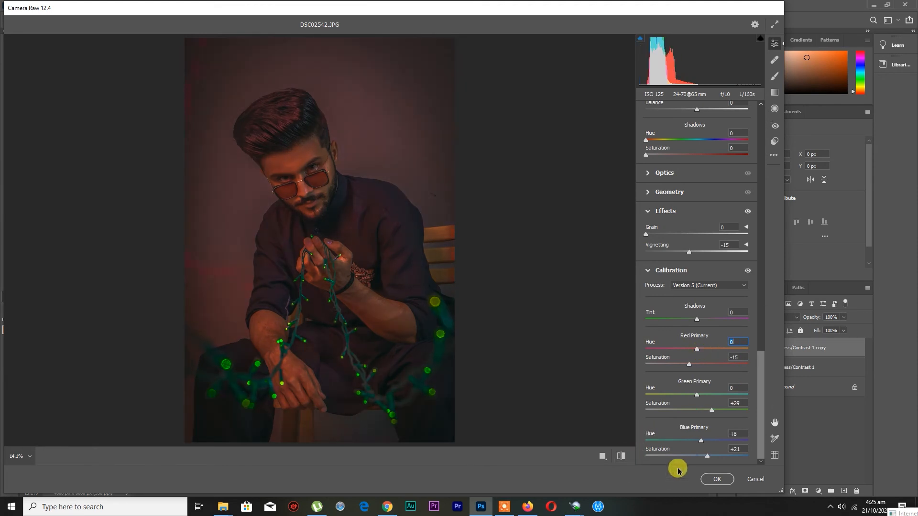
pyautogui.click(715, 478)
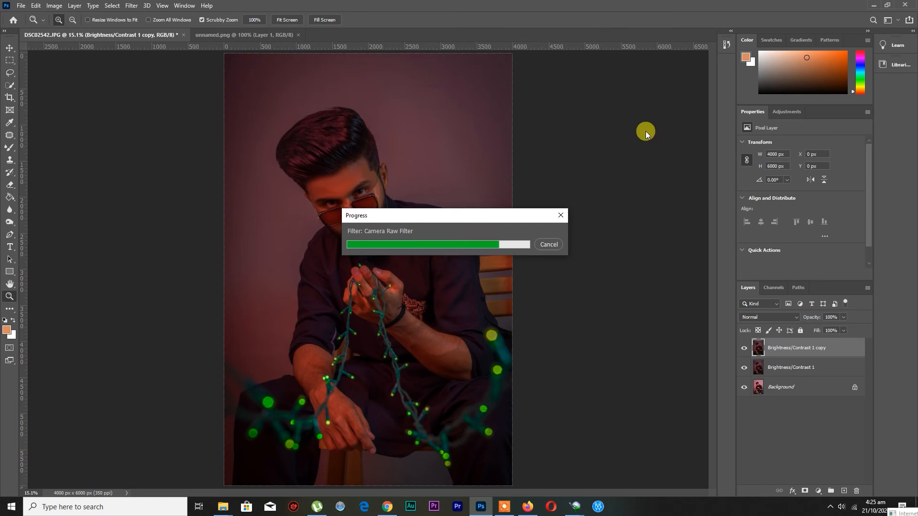
# Compare the graded copy with the layer below, merge it into Brightness/Contrast 1 and duplicate the merged layer
pyautogui.click(743, 348)
pyautogui.click(744, 348)
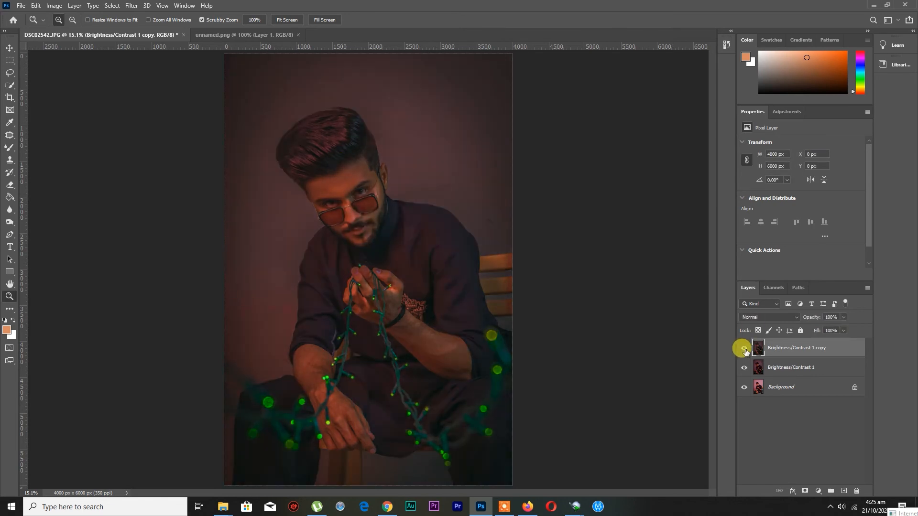
pyautogui.hotkey('ctrl', 'e')
pyautogui.click(744, 349)
pyautogui.click(743, 349)
pyautogui.hotkey('ctrl', 'j')
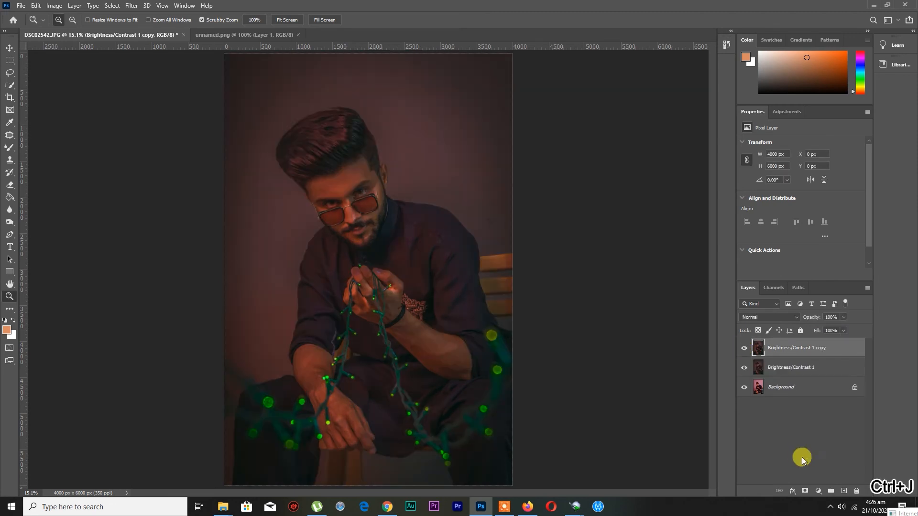
# Add a Channel Mixer adjustment layer and set its Red output channel to Red +108, Green -2 and Blue -3
pyautogui.click(819, 491)
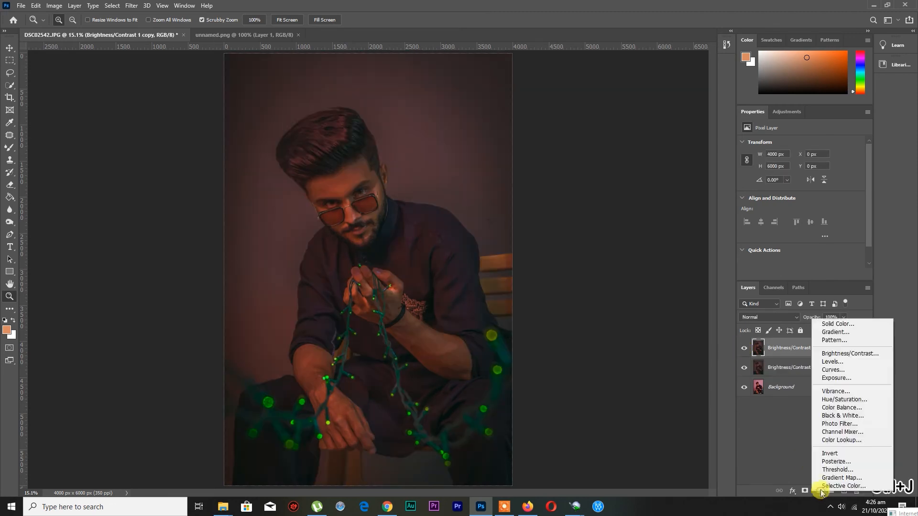
pyautogui.click(838, 432)
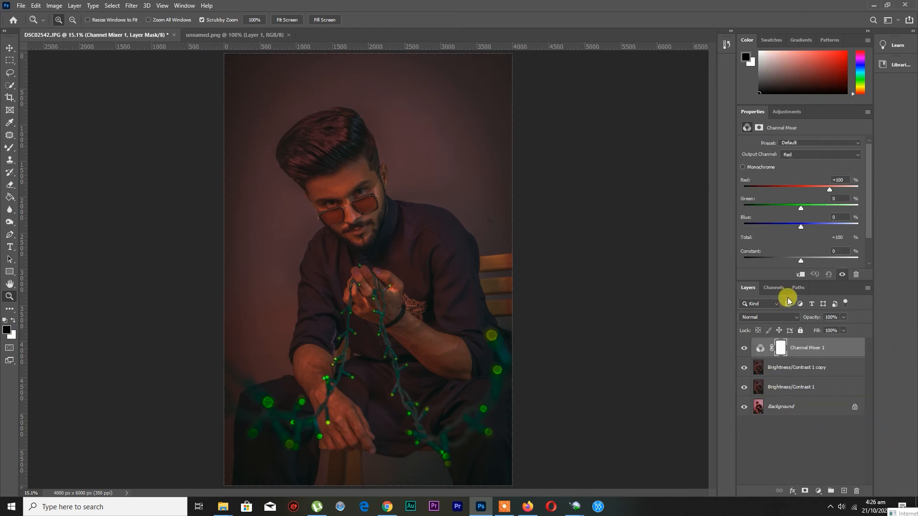
pyautogui.moveTo(829, 188); pyautogui.dragTo(831, 190)
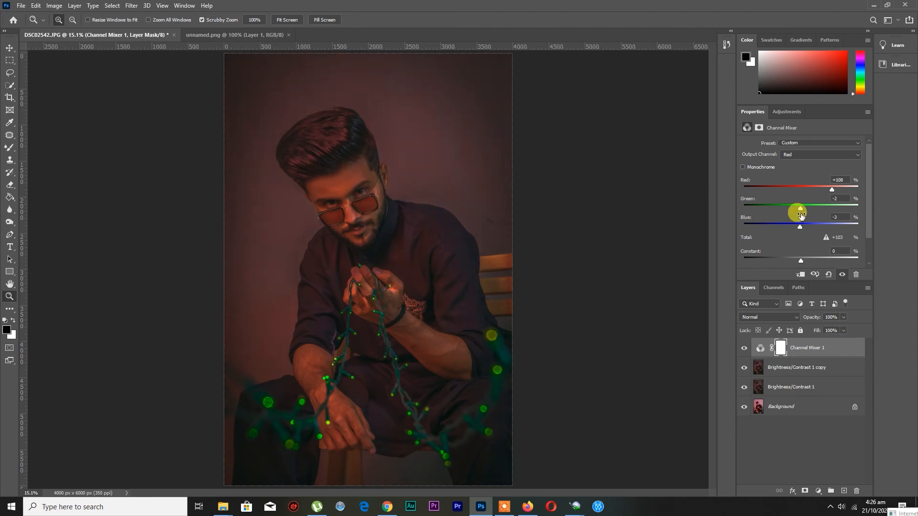
# Set the Channel Mixer's Green output channel to Red +3 and Green +102
pyautogui.click(796, 168)
pyautogui.moveTo(828, 207); pyautogui.dragTo(828, 207)
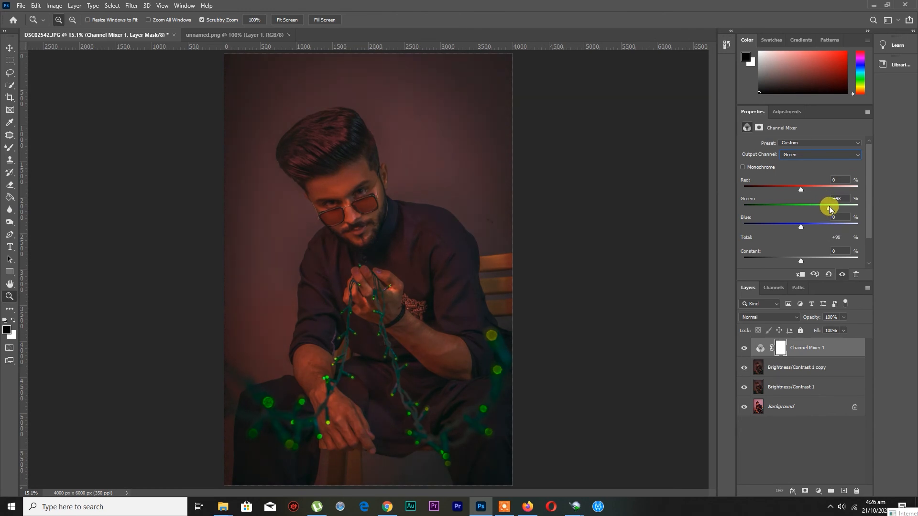
pyautogui.moveTo(801, 190); pyautogui.dragTo(801, 189)
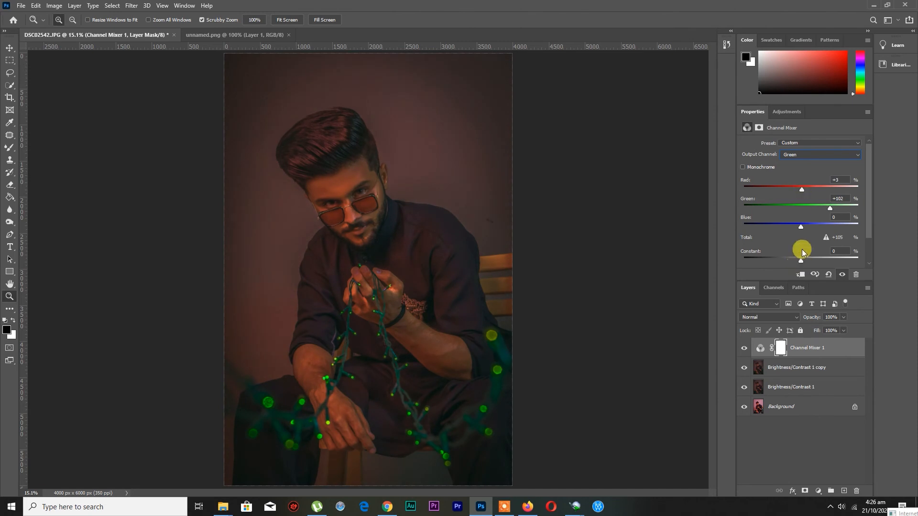
pyautogui.moveTo(801, 227); pyautogui.dragTo(802, 228)
pyautogui.click(809, 154)
pyautogui.click(789, 178)
pyautogui.moveTo(827, 227); pyautogui.dragTo(828, 228)
# Check the Channel Mixer's effect on the face and merge Channel Mixer 1 with both Brightness/Contrast layers
pyautogui.click(744, 348)
pyautogui.moveTo(319, 181); pyautogui.dragTo(409, 225)
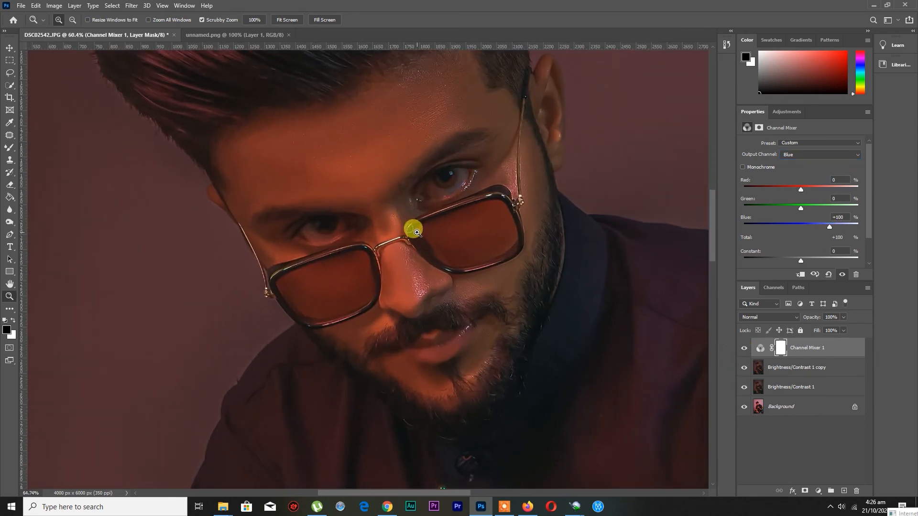
pyautogui.keyDown('shift'); pyautogui.click(782, 392); pyautogui.keyUp('shift')
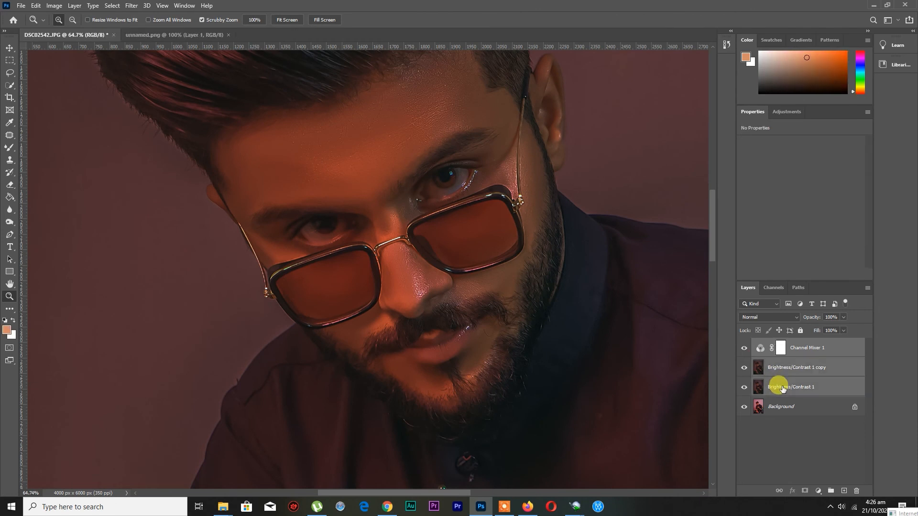
pyautogui.hotkey('ctrl', 'e')
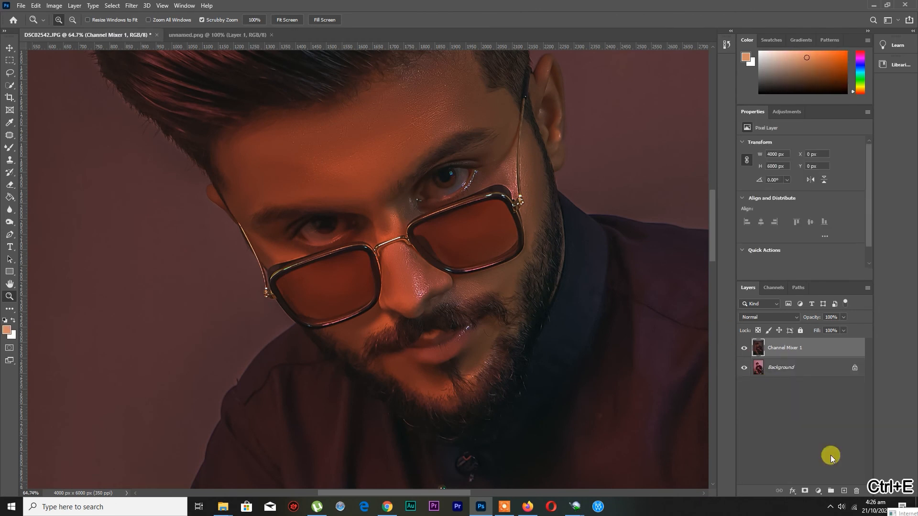
# Add a layer mask to Channel Mixer 1 and set the Brush to 27% opacity and 29% flow
pyautogui.scroll(-1, 397, 232)
pyautogui.scroll(1, 388, 227)
pyautogui.click(9, 147)
pyautogui.click(38, 147)
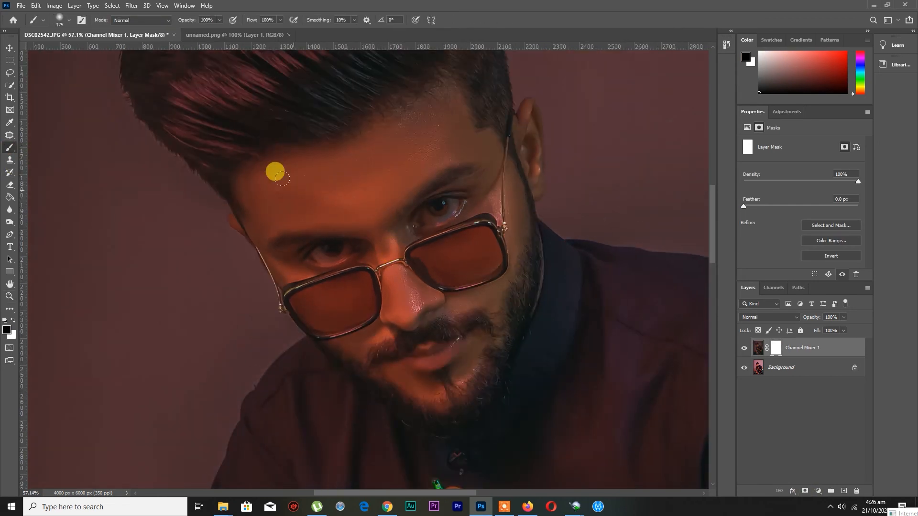
pyautogui.press(']')
pyautogui.moveTo(219, 20); pyautogui.dragTo(191, 32)
pyautogui.moveTo(280, 20)
pyautogui.mouseDown()
pyautogui.moveTo(258, 32)
pyautogui.moveTo(213, 31)
pyautogui.mouseUp()
# Paint softly with black on the mask over the forehead and nose bridge, and compare the layer with the one below
pyautogui.click(368, 116)
pyautogui.press(']')
pyautogui.moveTo(383, 125)
pyautogui.mouseDown()
pyautogui.moveTo(307, 151)
pyautogui.moveTo(303, 224)
pyautogui.moveTo(384, 136)
pyautogui.moveTo(305, 155)
pyautogui.moveTo(376, 195)
pyautogui.mouseUp()
pyautogui.press('[')
pyautogui.press('[')
pyautogui.press('[')
pyautogui.press('[')
pyautogui.press('[')
pyautogui.press('[')
pyautogui.press(']')
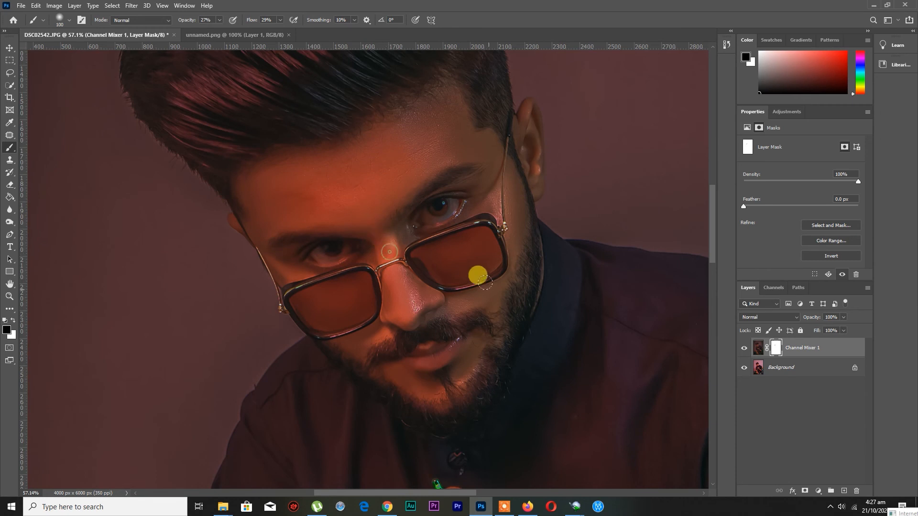
pyautogui.press(']')
pyautogui.press(']')
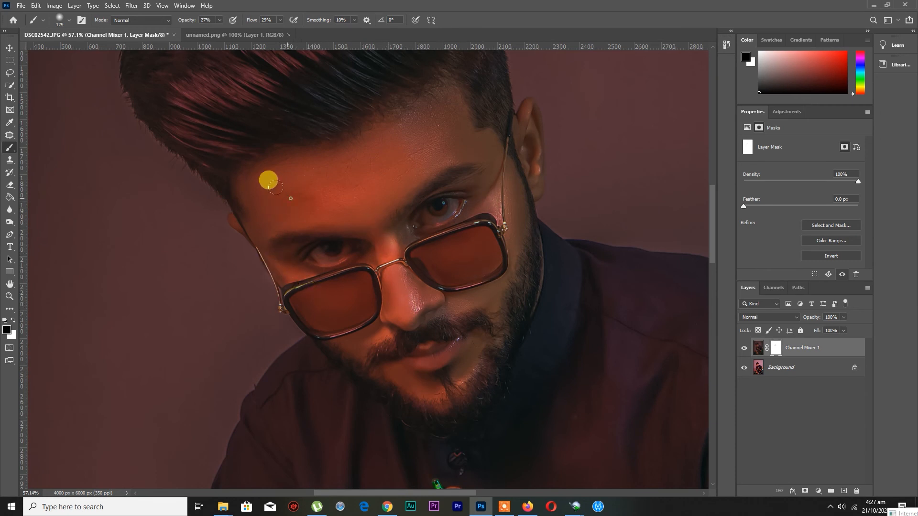
pyautogui.click(744, 348)
pyautogui.click(743, 349)
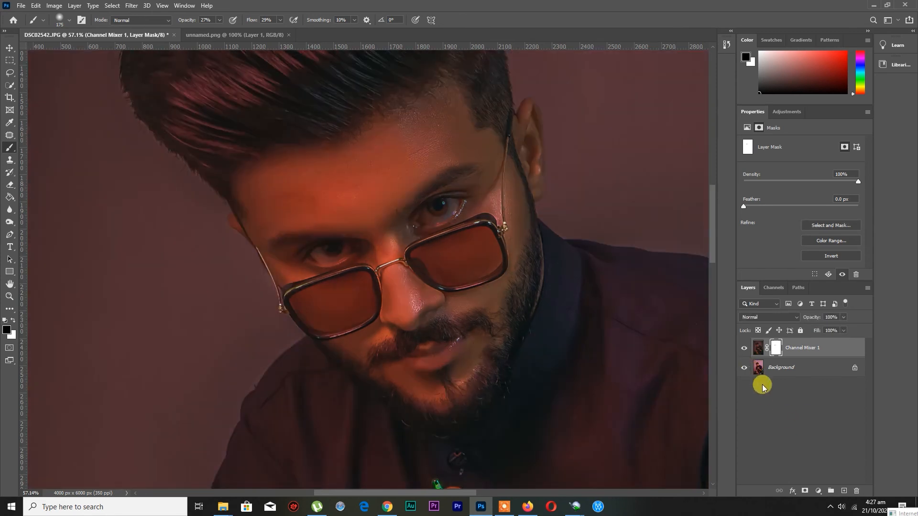
# Apply the layer mask to Channel Mixer 1 and duplicate the layer
pyautogui.rightClick(770, 344)
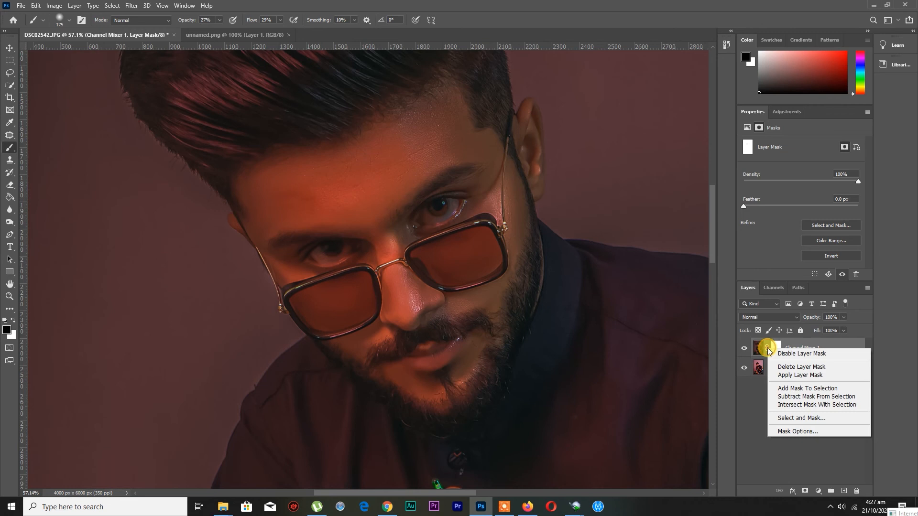
pyautogui.click(779, 375)
pyautogui.hotkey('ctrl', 'j')
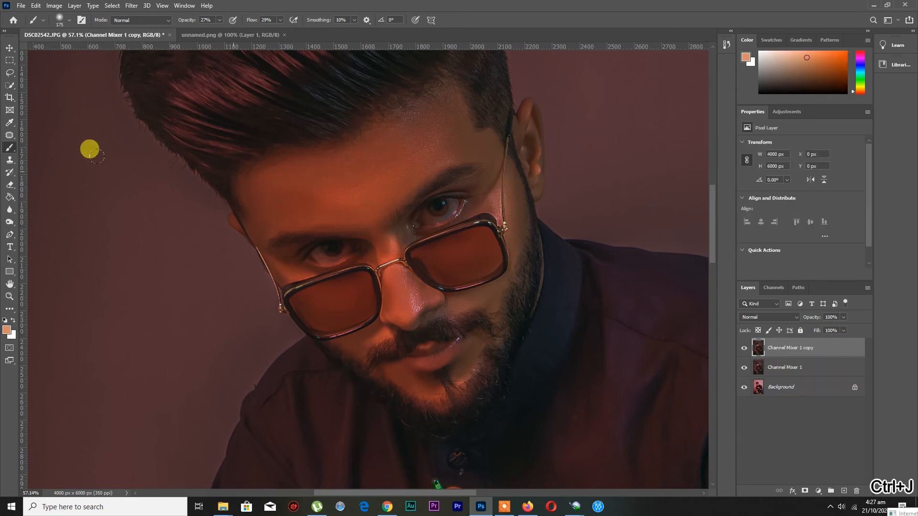
# Smooth the forehead skin on the copy with an enlarged Mixer Brush
pyautogui.rightClick(9, 148)
pyautogui.click(35, 174)
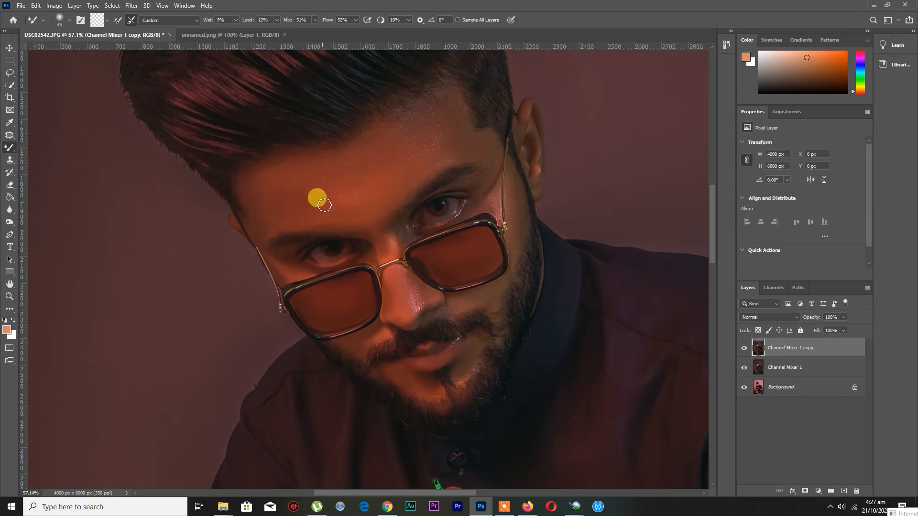
pyautogui.press(']')
pyautogui.press(']')
pyautogui.press(']')
pyautogui.press(']')
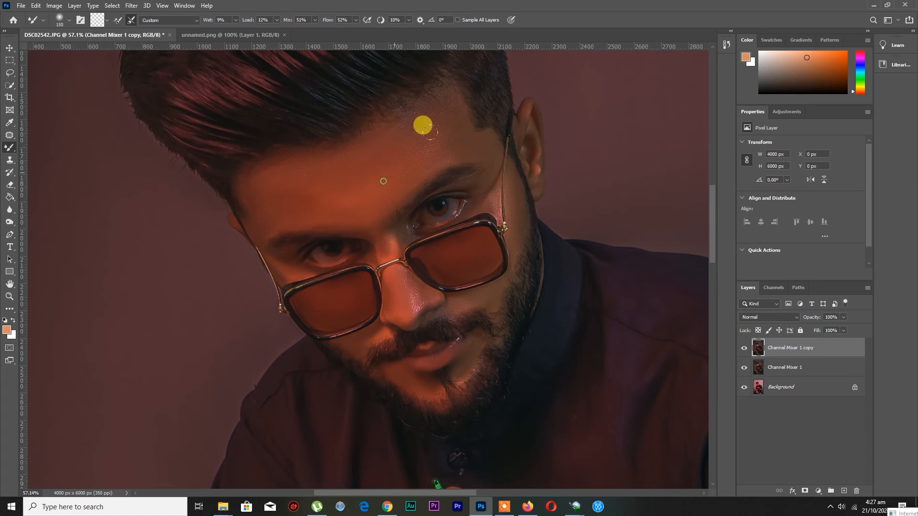
# Blend the shiny, rough skin on the nose with a smaller Mixer Brush
pyautogui.press('[')
pyautogui.press('[')
pyautogui.press('[')
pyautogui.press('[')
pyautogui.press('[')
pyautogui.press('[')
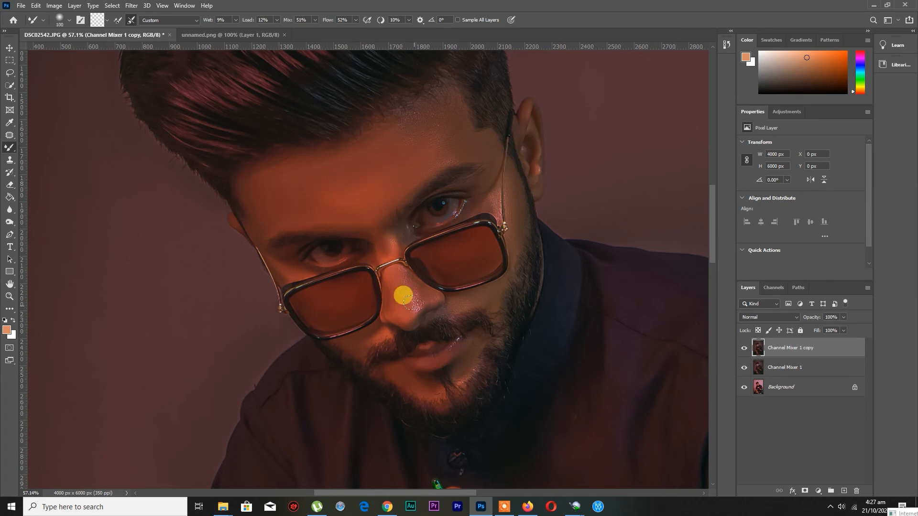
pyautogui.press('[')
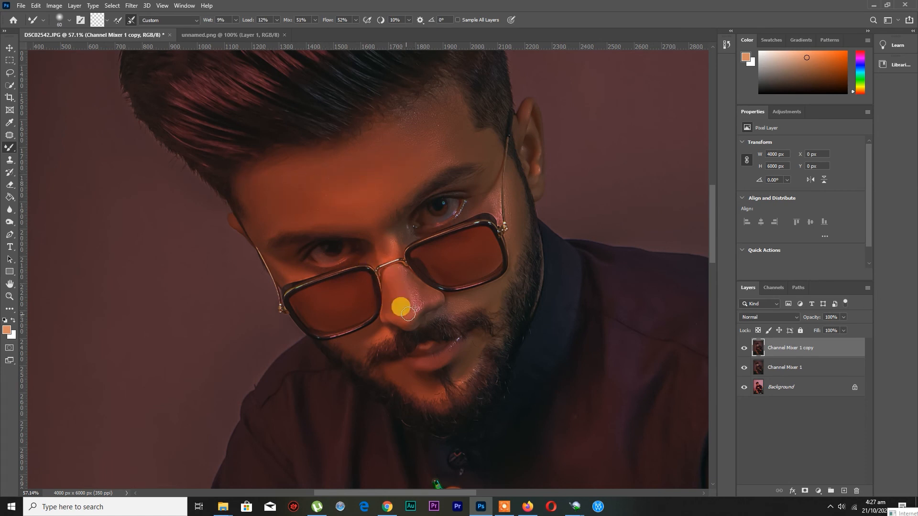
pyautogui.moveTo(414, 300)
pyautogui.mouseDown()
pyautogui.moveTo(408, 281)
pyautogui.moveTo(418, 317)
pyautogui.moveTo(412, 288)
pyautogui.moveTo(422, 305)
pyautogui.moveTo(383, 253)
pyautogui.moveTo(380, 226)
pyautogui.moveTo(391, 248)
pyautogui.moveTo(385, 257)
pyautogui.moveTo(386, 238)
pyautogui.moveTo(390, 261)
pyautogui.moveTo(394, 254)
pyautogui.moveTo(386, 260)
pyautogui.moveTo(383, 241)
pyautogui.moveTo(401, 250)
pyautogui.moveTo(385, 238)
pyautogui.moveTo(376, 207)
pyautogui.moveTo(404, 193)
pyautogui.moveTo(385, 217)
pyautogui.moveTo(322, 223)
pyautogui.moveTo(366, 219)
pyautogui.mouseUp()
# Smooth the skin beside the uncovered eye, around the temple arm of the glasses, with the Mixer Brush
pyautogui.press(']')
pyautogui.press(']')
pyautogui.press('[')
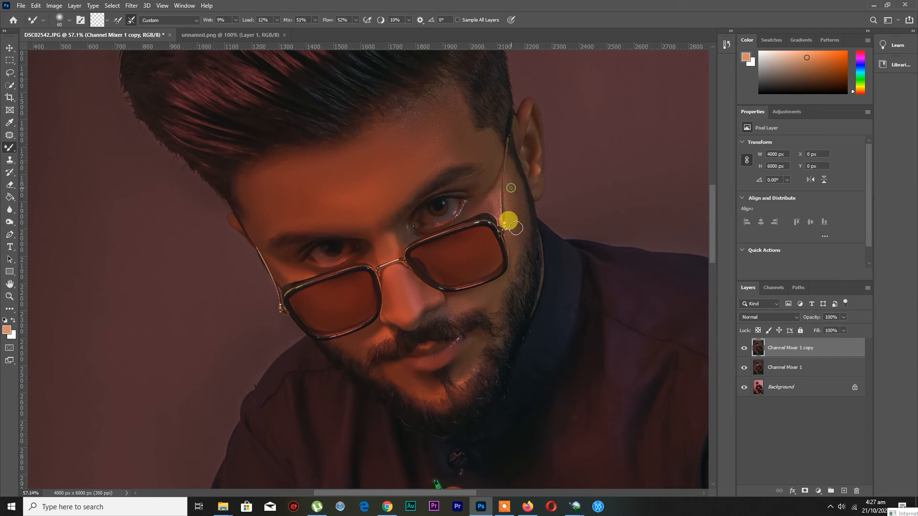
pyautogui.press('[')
pyautogui.moveTo(514, 184); pyautogui.dragTo(490, 210)
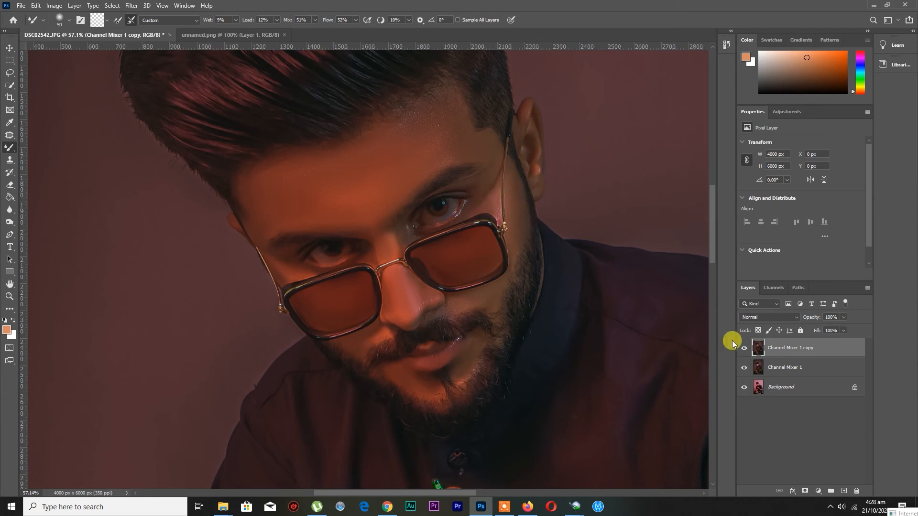
# Merge the smoothed copy at 80% opacity into Channel Mixer 1 and duplicate the merged layer
pyautogui.click(844, 317)
pyautogui.moveTo(843, 330)
pyautogui.mouseDown()
pyautogui.moveTo(806, 329)
pyautogui.moveTo(828, 329)
pyautogui.mouseUp()
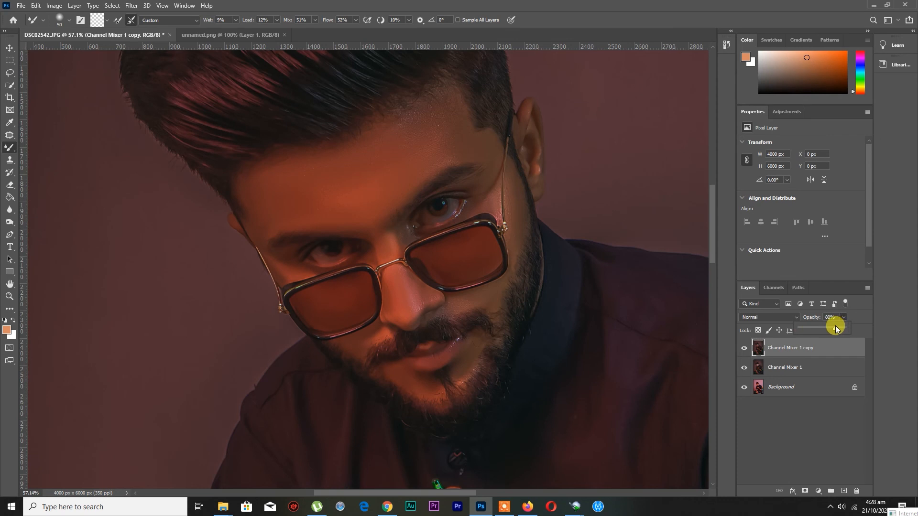
pyautogui.hotkey('ctrl', 'e')
pyautogui.hotkey('ctrl', 'j')
# Brighten the nose and the middle of the forehead with the Dodge tool at Midtones range and 50% exposure
pyautogui.rightClick(10, 212)
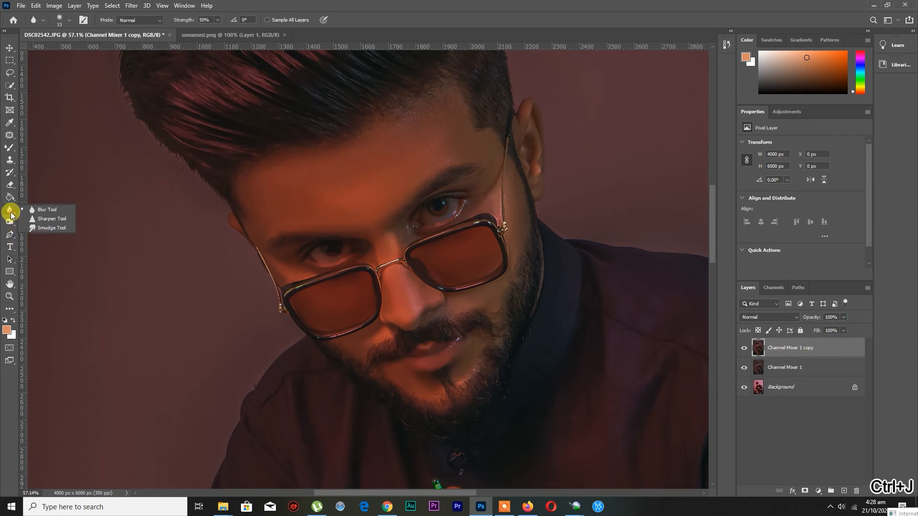
pyautogui.rightClick(10, 222)
pyautogui.click(36, 223)
pyautogui.press('[')
pyautogui.press('[')
pyautogui.press('[')
pyautogui.press('[')
pyautogui.press('[')
pyautogui.press('[')
pyautogui.press('[')
pyautogui.press('[')
pyautogui.press('[')
pyautogui.press('[')
pyautogui.press('[')
pyautogui.moveTo(405, 303)
pyautogui.mouseDown()
pyautogui.moveTo(410, 279)
pyautogui.moveTo(394, 269)
pyautogui.moveTo(394, 236)
pyautogui.moveTo(378, 204)
pyautogui.mouseUp()
pyautogui.press(']')
pyautogui.press(']')
pyautogui.press(']')
pyautogui.click(395, 302)
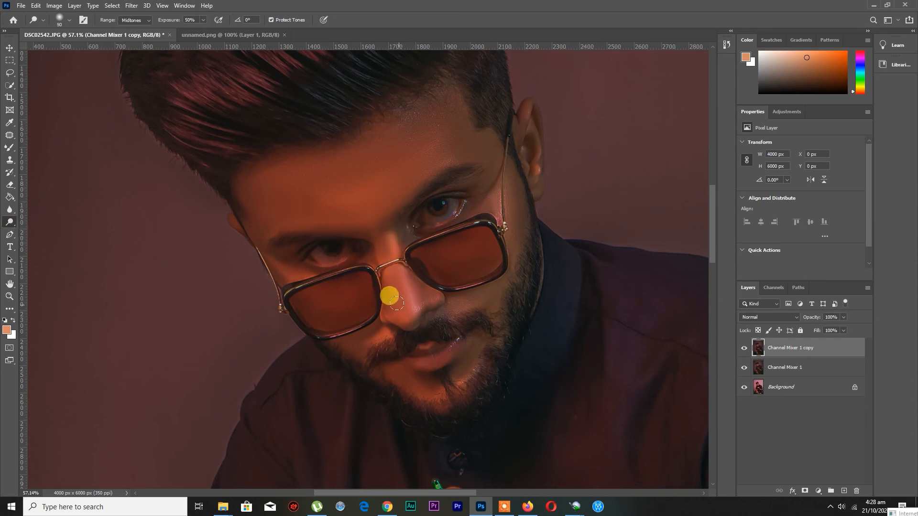
# Dodge broader highlights across the nose and forehead with a larger brush
pyautogui.press(']')
pyautogui.press(']')
pyautogui.press(']')
pyautogui.press(']')
pyautogui.moveTo(399, 306)
pyautogui.mouseDown()
pyautogui.moveTo(368, 165)
pyautogui.moveTo(347, 191)
pyautogui.moveTo(387, 135)
pyautogui.moveTo(280, 180)
pyautogui.moveTo(381, 142)
pyautogui.moveTo(463, 203)
pyautogui.mouseUp()
pyautogui.press(']')
pyautogui.scroll(-1, 458, 203)
pyautogui.scroll(1, 381, 199)
pyautogui.press('[')
pyautogui.moveTo(344, 210)
pyautogui.mouseDown()
pyautogui.moveTo(289, 200)
pyautogui.moveTo(250, 203)
pyautogui.mouseUp()
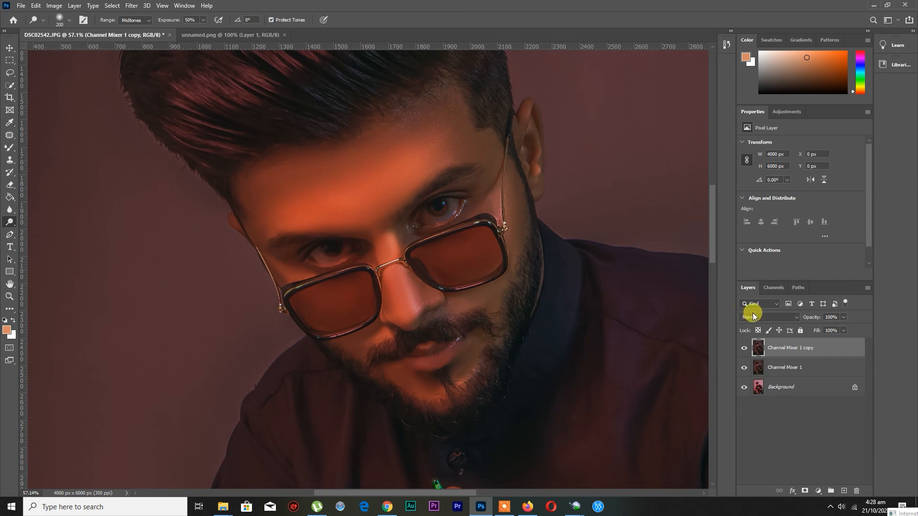
# Lower the dodged copy's opacity to 64%, checking it on the whole picture, and merge it into Channel Mixer 1
pyautogui.moveTo(844, 318)
pyautogui.mouseDown()
pyautogui.moveTo(809, 323)
pyautogui.moveTo(827, 322)
pyautogui.moveTo(821, 329)
pyautogui.mouseUp()
pyautogui.click(9, 296)
pyautogui.click(287, 20)
pyautogui.click(744, 348)
pyautogui.click(744, 348)
pyautogui.moveTo(841, 328); pyautogui.dragTo(819, 328)
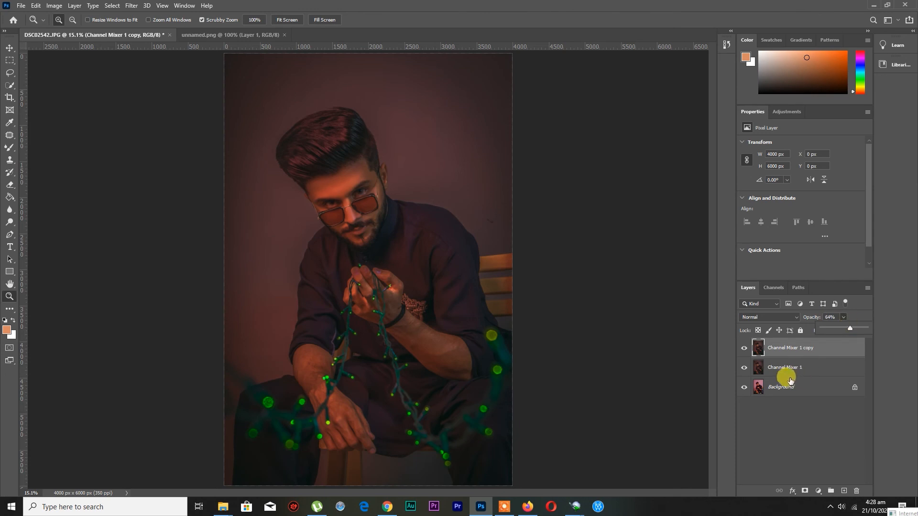
pyautogui.hotkey('ctrl', 'e')
pyautogui.click(744, 348)
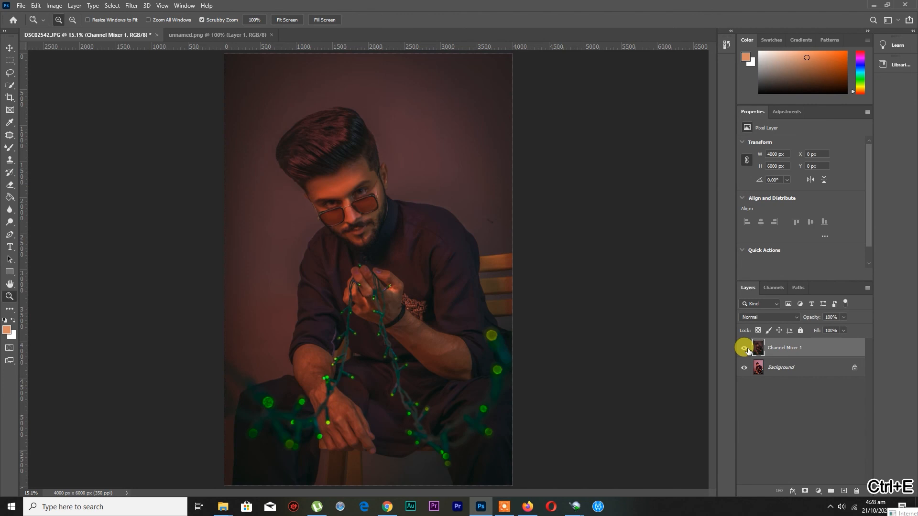
# Duplicate Channel Mixer 1 and open the copy in the Liquify filter with the face enlarged
pyautogui.hotkey('ctrl', 'j')
pyautogui.moveTo(356, 205); pyautogui.dragTo(400, 219)
pyautogui.click(130, 6)
pyautogui.click(147, 81)
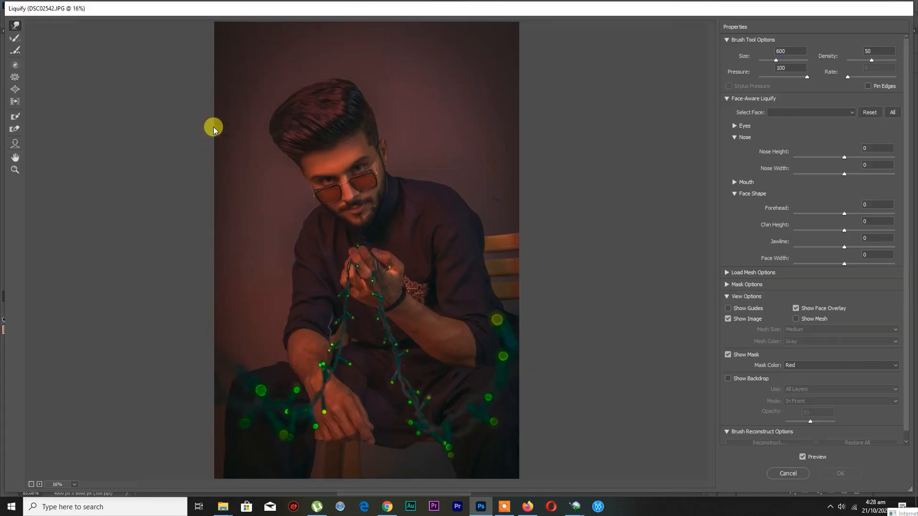
pyautogui.click(15, 170)
pyautogui.moveTo(322, 181); pyautogui.dragTo(401, 264)
pyautogui.scroll(2, 357, 250)
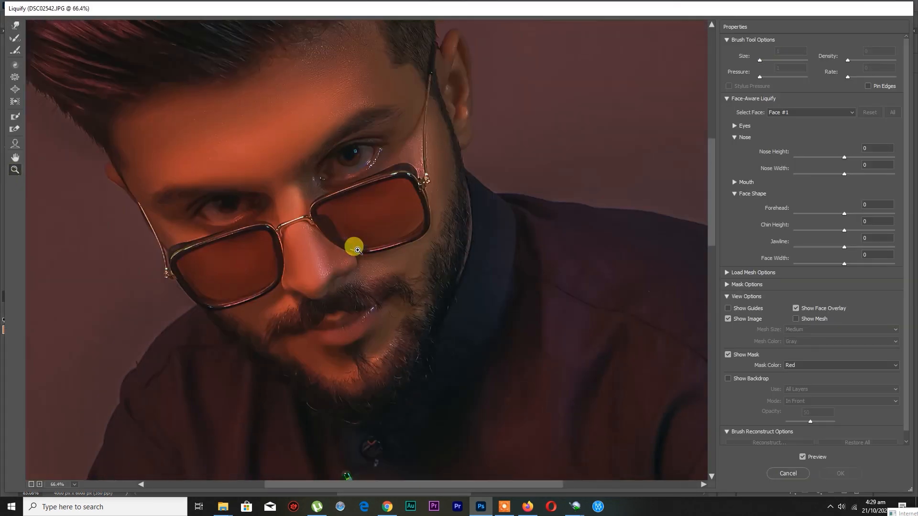
pyautogui.scroll(-1, 790, 223)
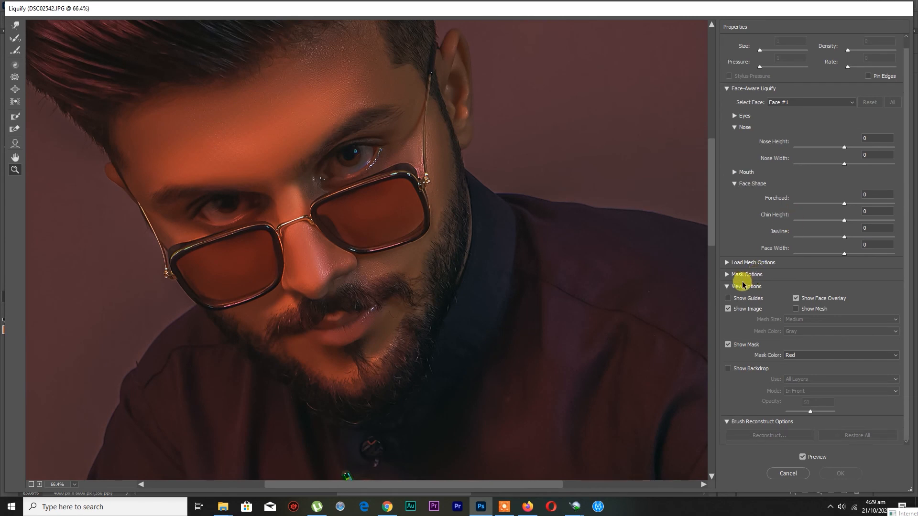
# Reshape the nose in Liquify with Nose Width -30 and Nose Height 11, and apply the filter
pyautogui.moveTo(844, 147); pyautogui.dragTo(823, 166)
pyautogui.click(803, 456)
pyautogui.click(803, 457)
pyautogui.moveTo(824, 164); pyautogui.dragTo(852, 151)
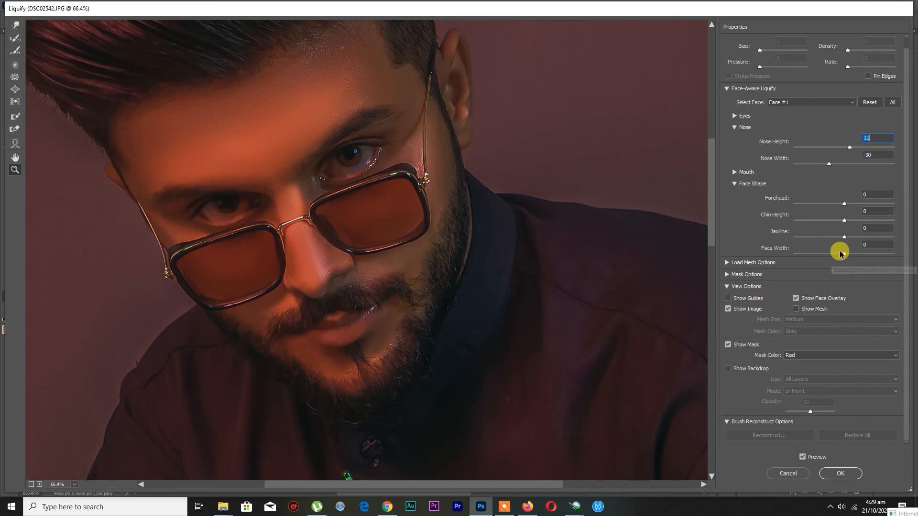
pyautogui.click(834, 472)
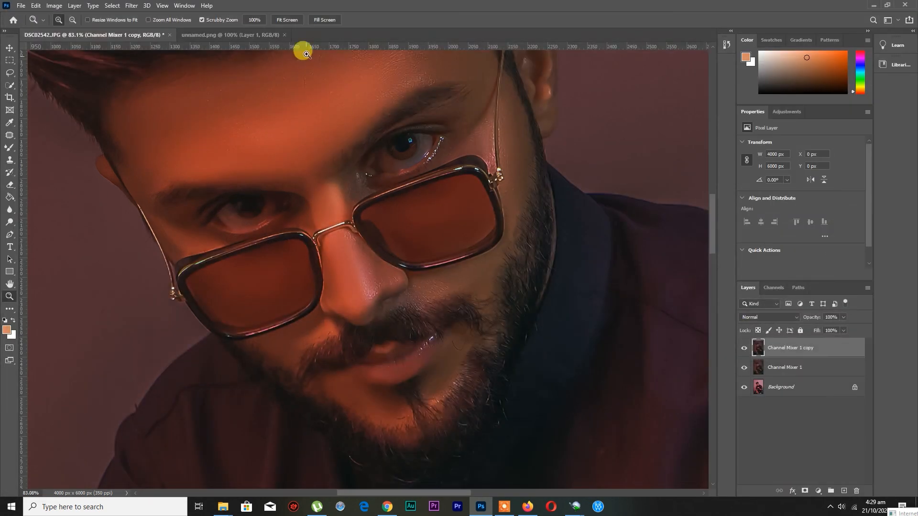
# Merge the liquified copy into Channel Mixer 1 and duplicate the merged layer
pyautogui.click(286, 20)
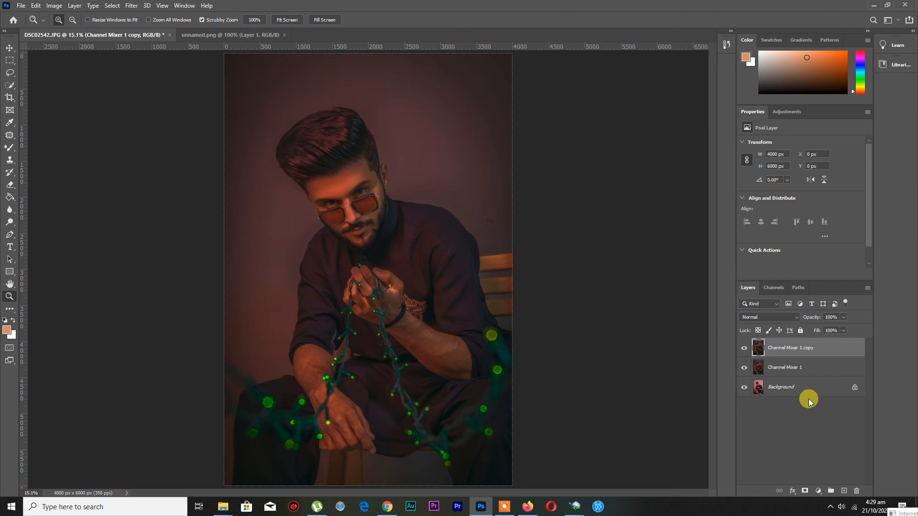
pyautogui.hotkey('ctrl', 'e')
pyautogui.click(744, 348)
pyautogui.click(744, 349)
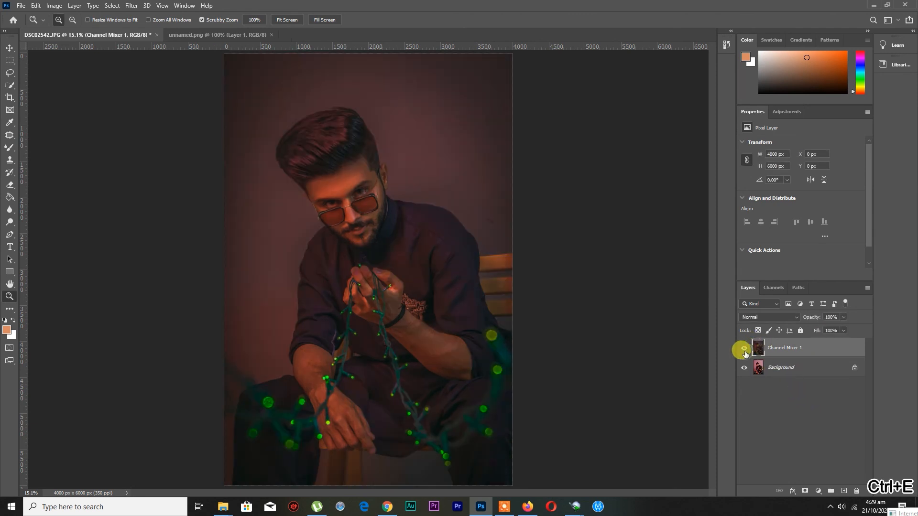
pyautogui.hotkey('ctrl', 'j')
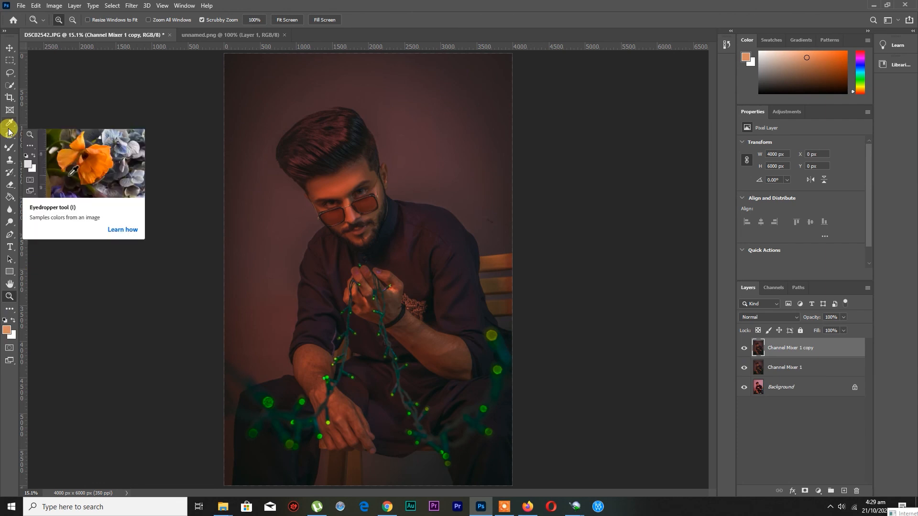
# Extend the canvas to the right of the portrait to a width of 6649 px with the Crop tool
pyautogui.click(10, 97)
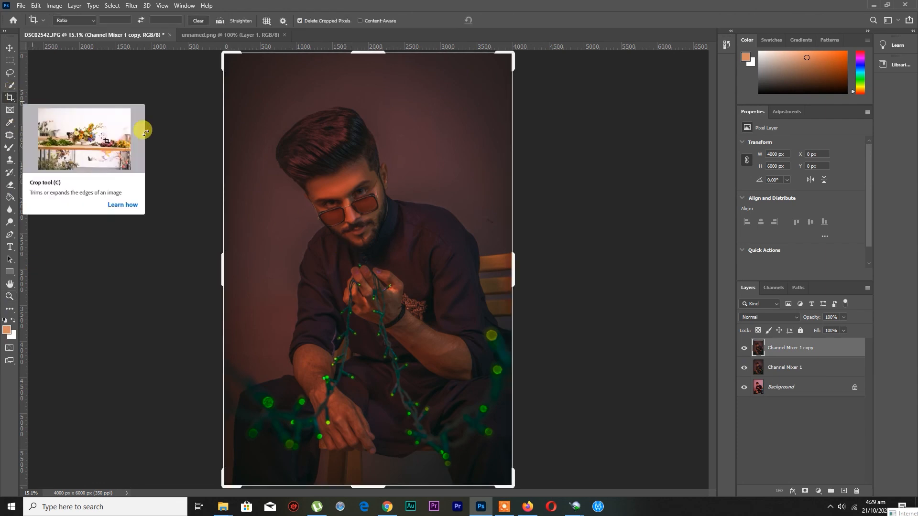
pyautogui.moveTo(511, 272); pyautogui.dragTo(617, 281)
pyautogui.click(500, 22)
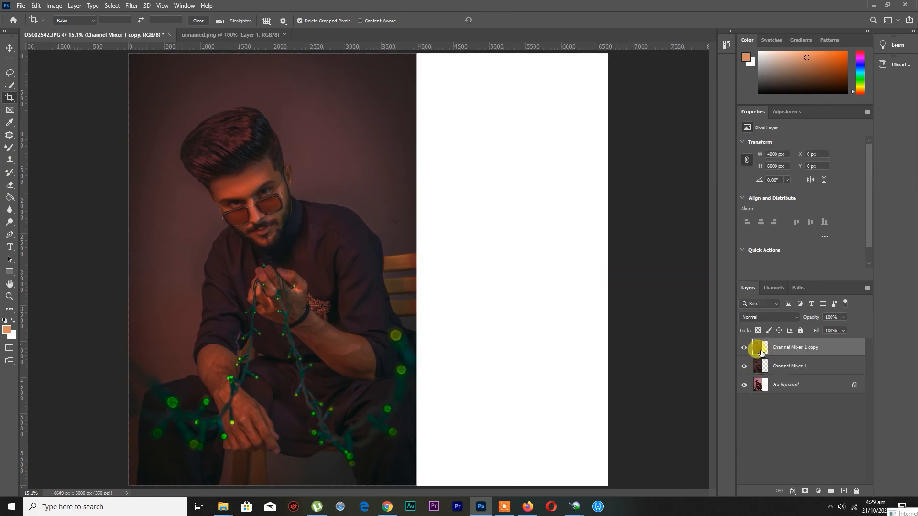
pyautogui.click(760, 367)
pyautogui.click(10, 48)
pyautogui.moveTo(252, 189); pyautogui.dragTo(461, 208)
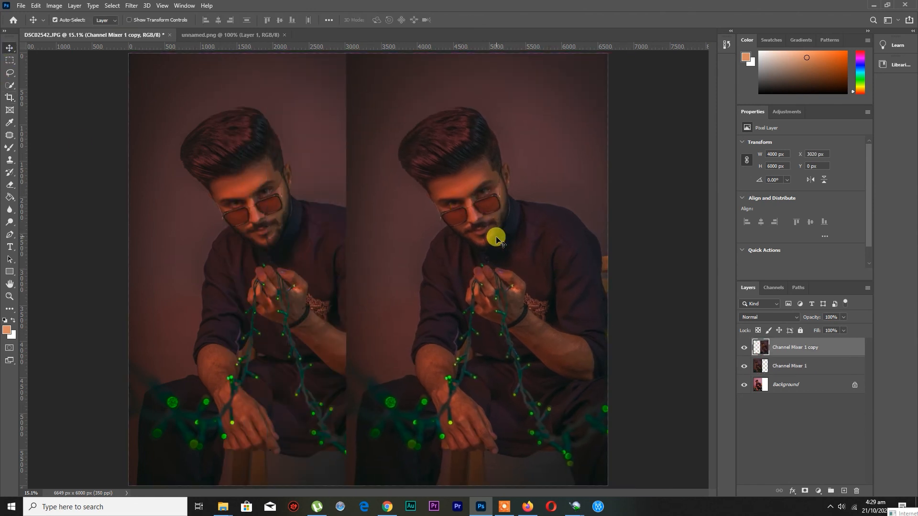
pyautogui.hotkey('ctrl', 'z')
# Move the copied portrait to X 3471 px in the empty canvas area and place its layer below Channel Mixer 1
pyautogui.click(759, 368)
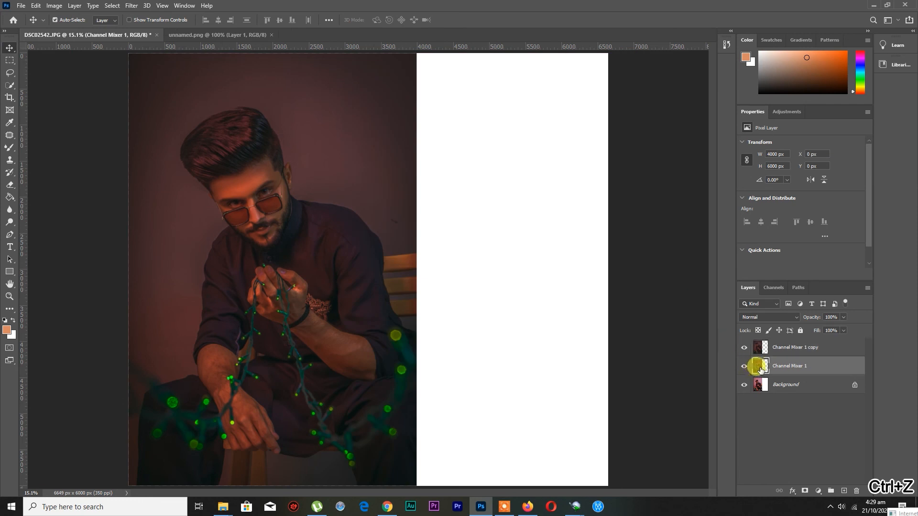
pyautogui.moveTo(229, 188); pyautogui.dragTo(483, 197)
pyautogui.moveTo(767, 348); pyautogui.dragTo(773, 372)
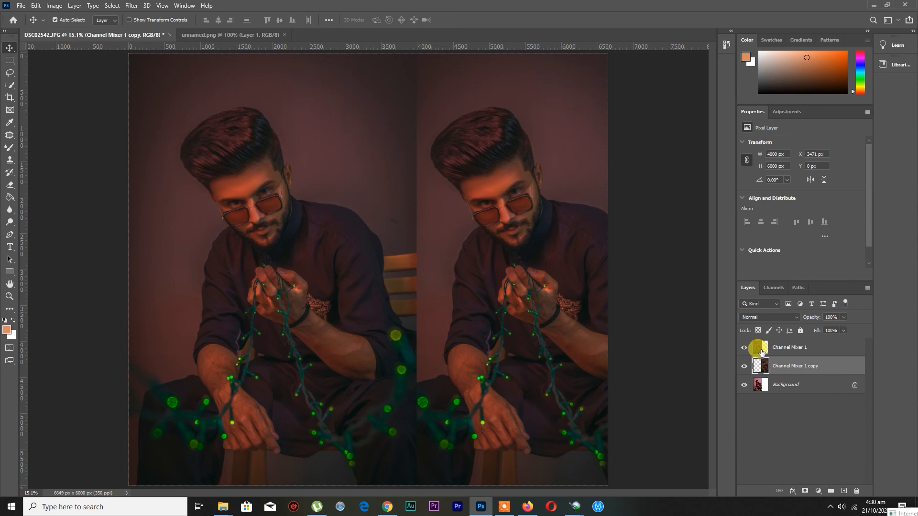
# Add a white Solid Color fill layer directly above the Background
pyautogui.click(795, 384)
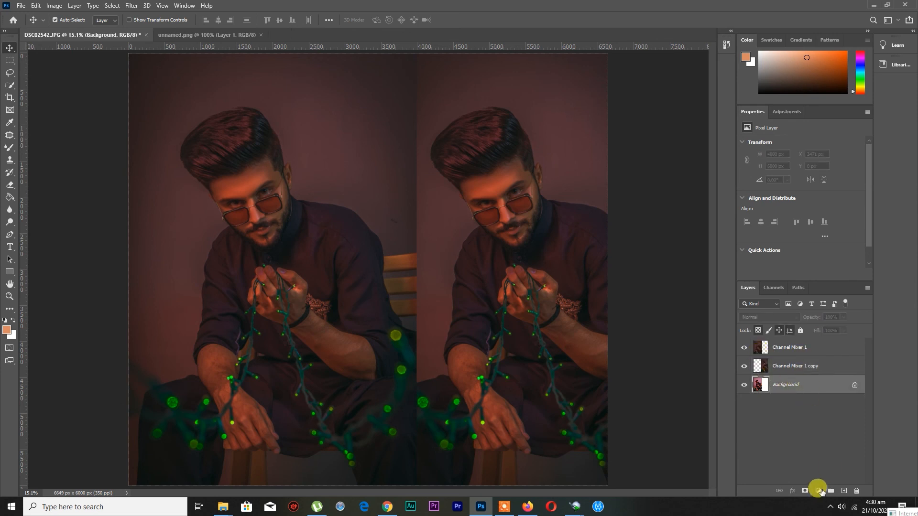
pyautogui.click(818, 491)
pyautogui.click(834, 322)
pyautogui.moveTo(588, 167); pyautogui.dragTo(595, 116)
pyautogui.click(749, 111)
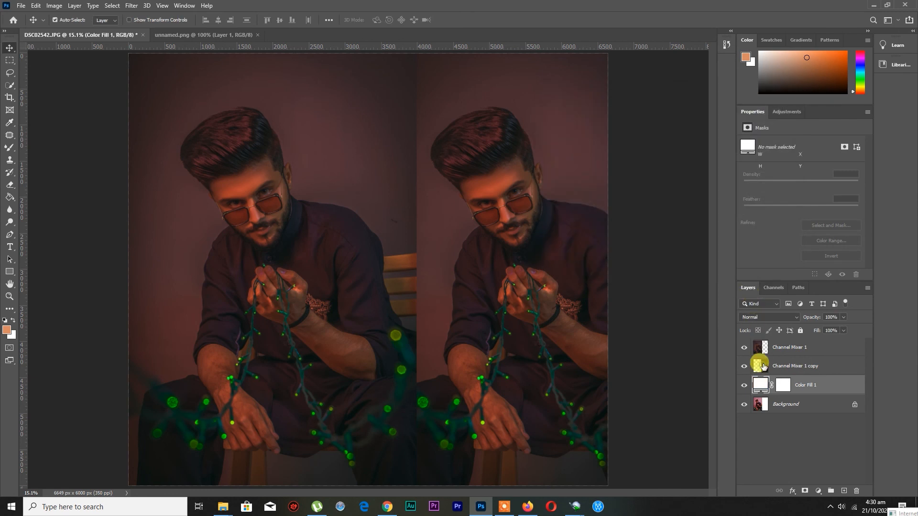
# Set the opacity of the Channel Mixer 1 copy layer to 84%
pyautogui.click(760, 366)
pyautogui.moveTo(834, 329)
pyautogui.mouseDown()
pyautogui.moveTo(824, 329)
pyautogui.moveTo(837, 330)
pyautogui.mouseUp()
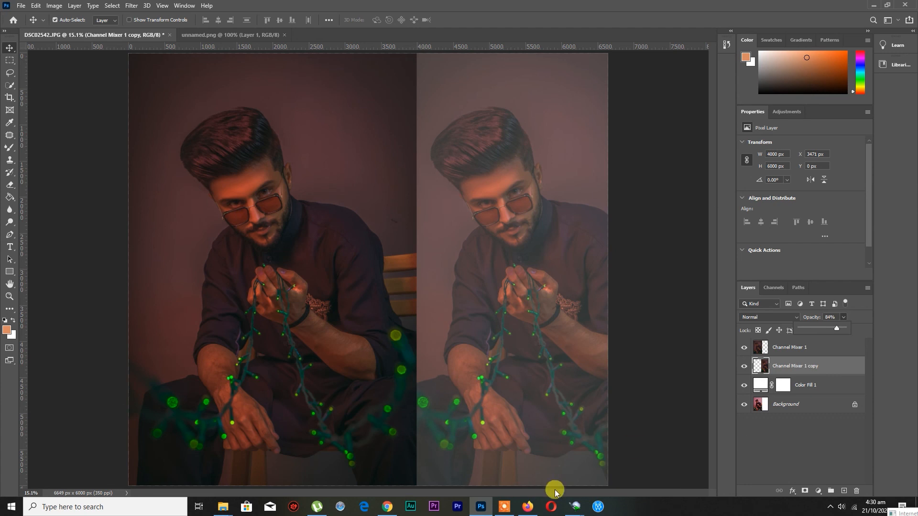
pyautogui.click(505, 509)
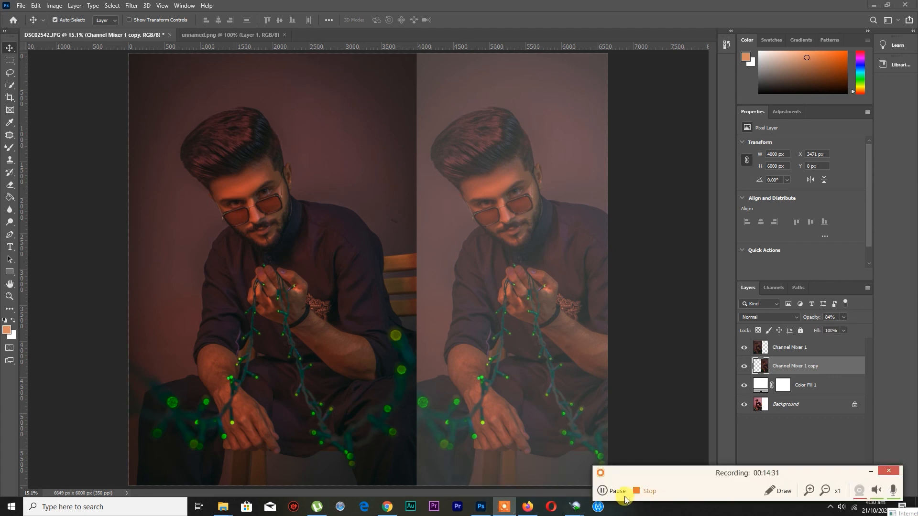
# Cut a slanted wedge off the right edge of the Channel Mixer 1 copy 2 portrait using a Polygonal Lasso selection, temporarily hiding the faded copy
pyautogui.click(633, 494)
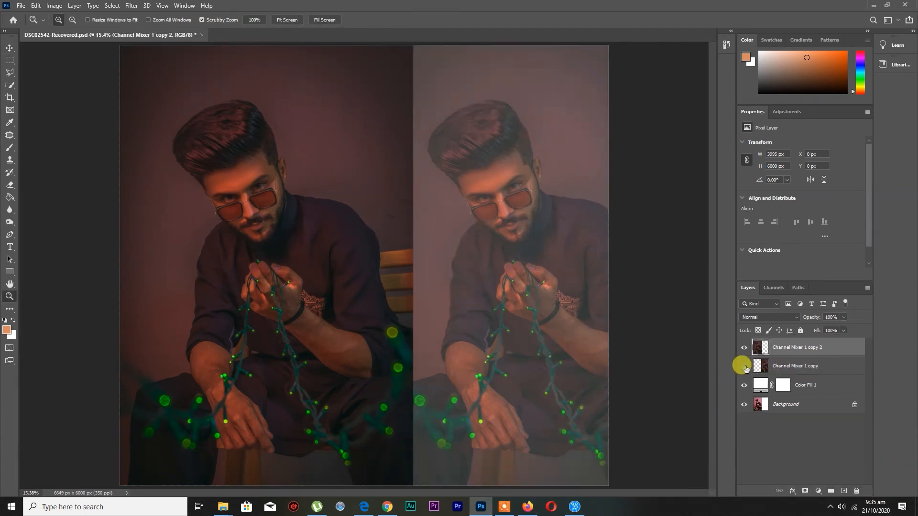
pyautogui.click(744, 366)
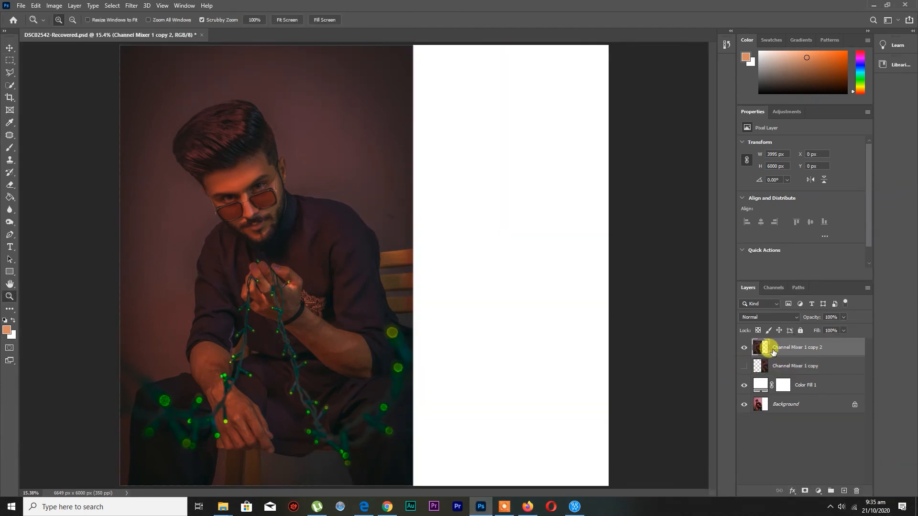
pyautogui.click(10, 72)
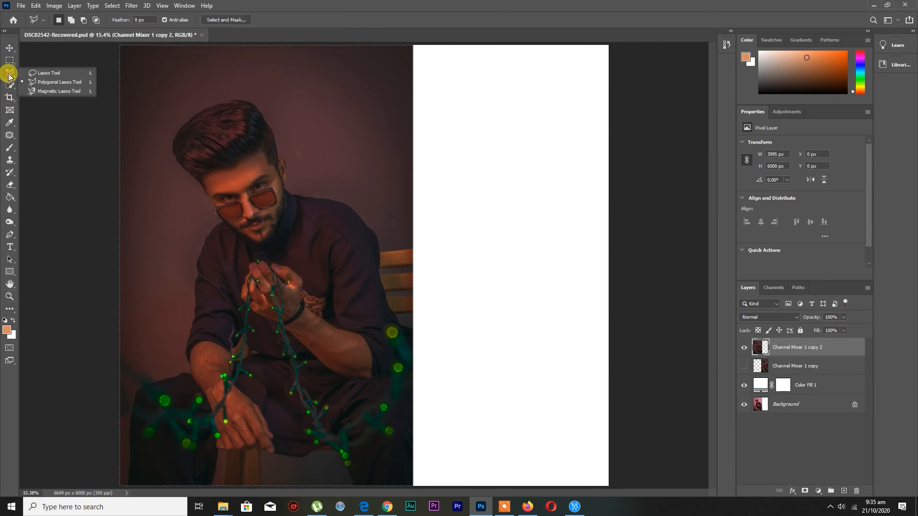
pyautogui.click(34, 83)
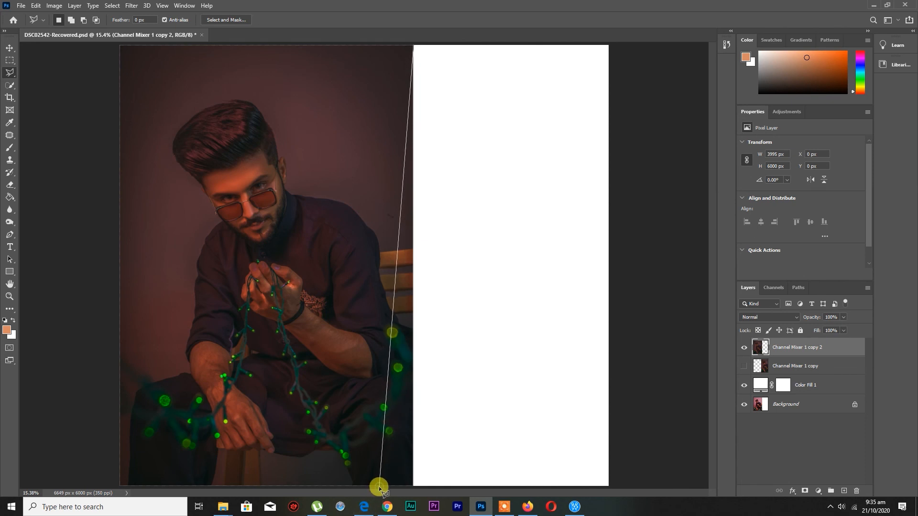
pyautogui.click(474, 487)
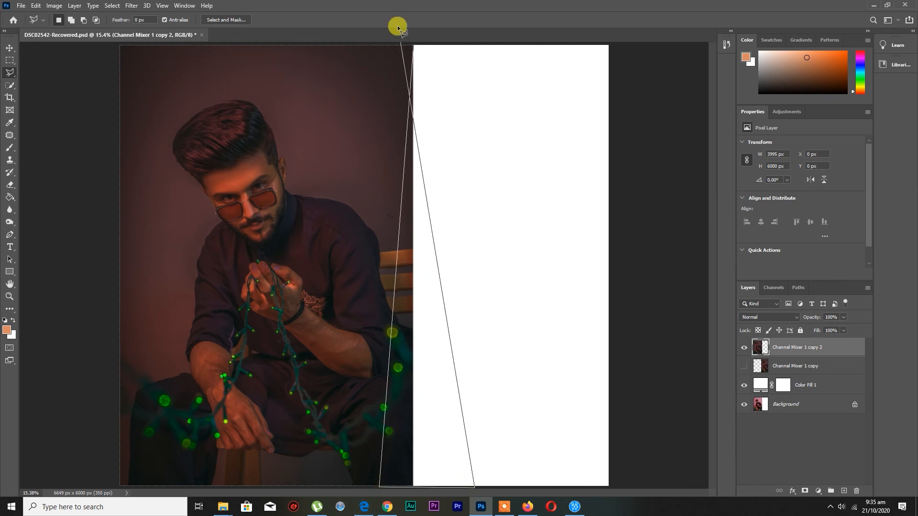
pyautogui.click(414, 45)
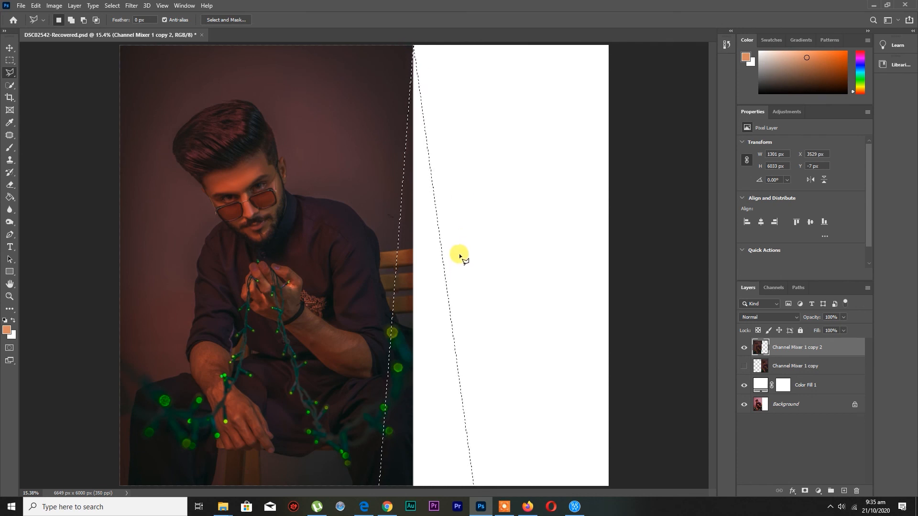
pyautogui.press('Delete')
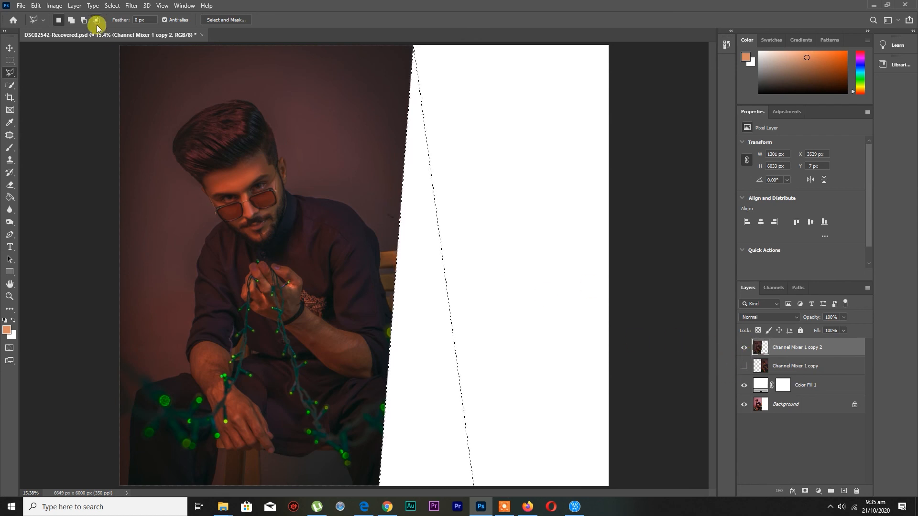
pyautogui.click(112, 5)
pyautogui.click(122, 26)
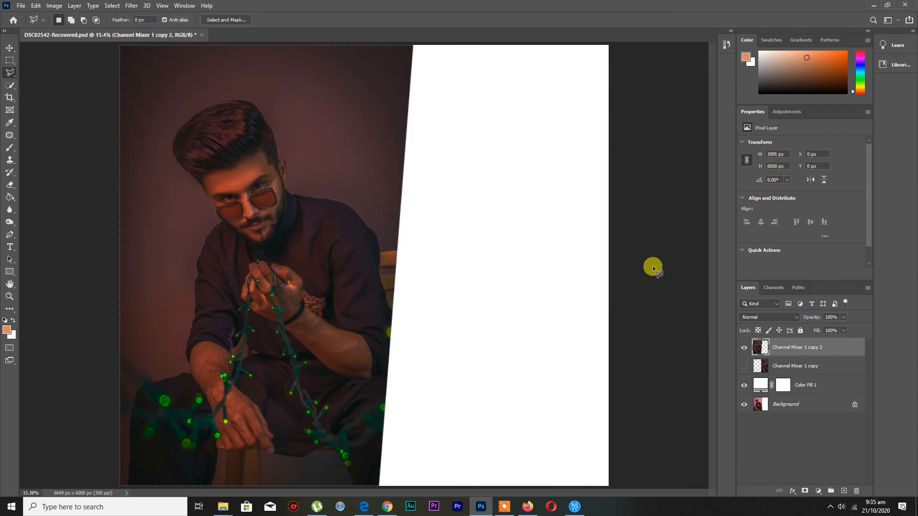
pyautogui.click(743, 367)
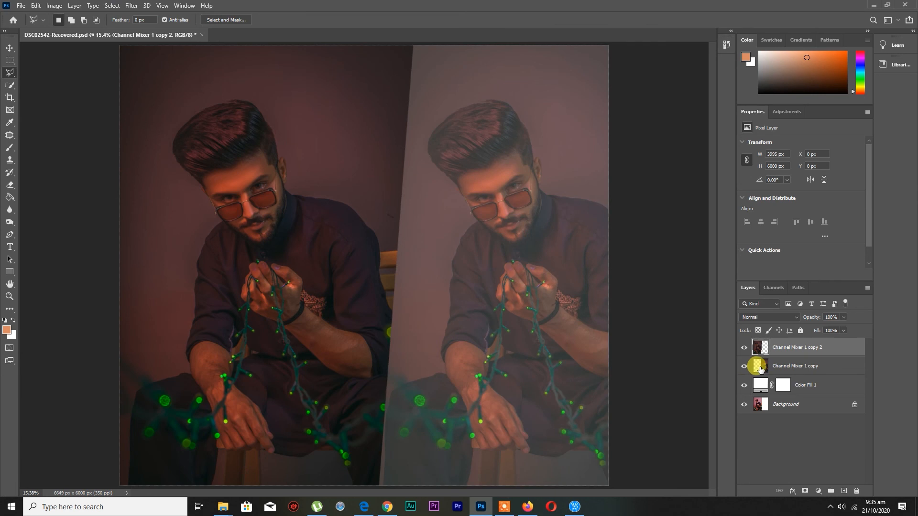
# Draw a white rectangle without stroke, about 98 px wide and 6021 px high, above the portrait layers along their seam
pyautogui.click(762, 367)
pyautogui.click(765, 349)
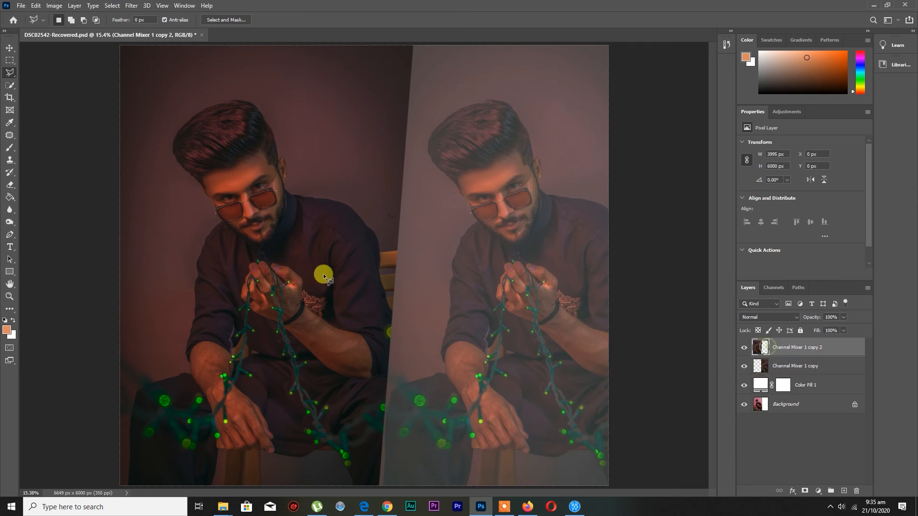
pyautogui.click(11, 272)
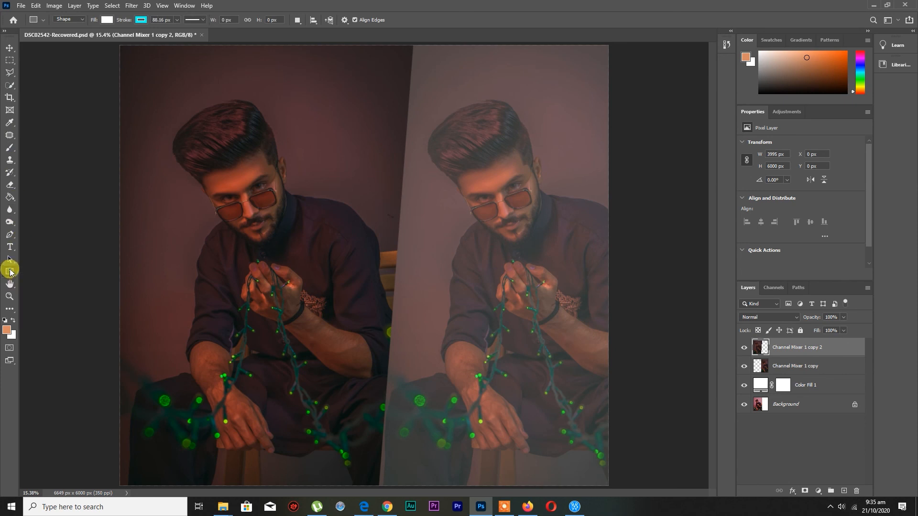
pyautogui.click(140, 21)
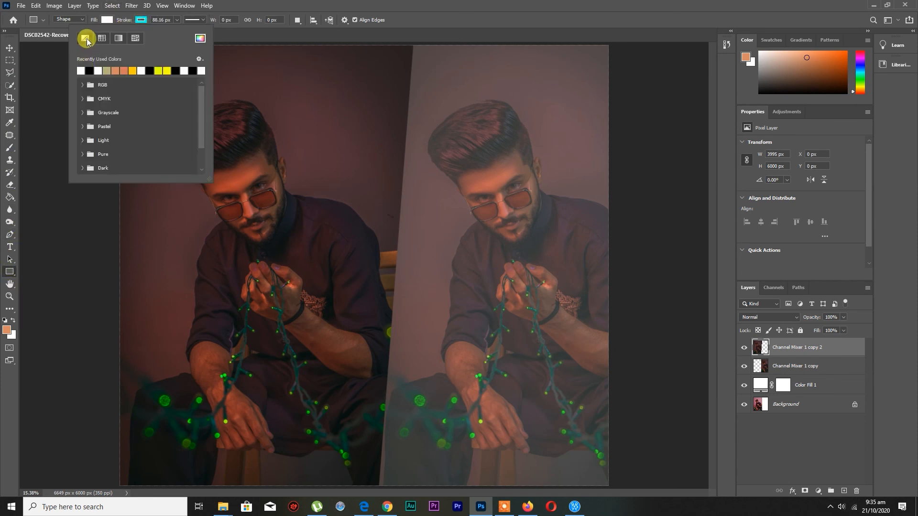
pyautogui.click(85, 40)
pyautogui.moveTo(408, 44)
pyautogui.mouseDown()
pyautogui.moveTo(412, 172)
pyautogui.moveTo(392, 402)
pyautogui.moveTo(399, 497)
pyautogui.moveTo(398, 483)
pyautogui.mouseUp()
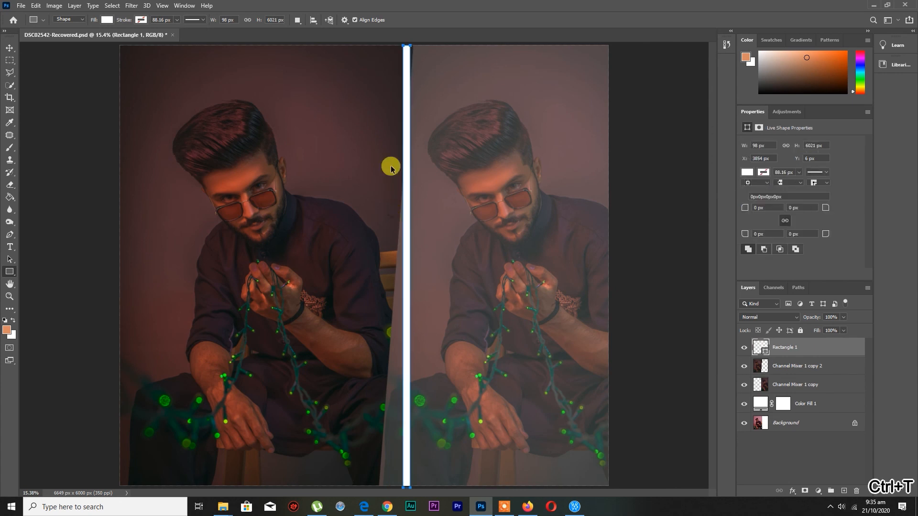
# Rotate the white strip 3.54° to cover the slanted seam between the portraits and set its layer opacity to 65%
pyautogui.hotkey('ctrl', 't')
pyautogui.moveTo(429, 50); pyautogui.dragTo(405, 153)
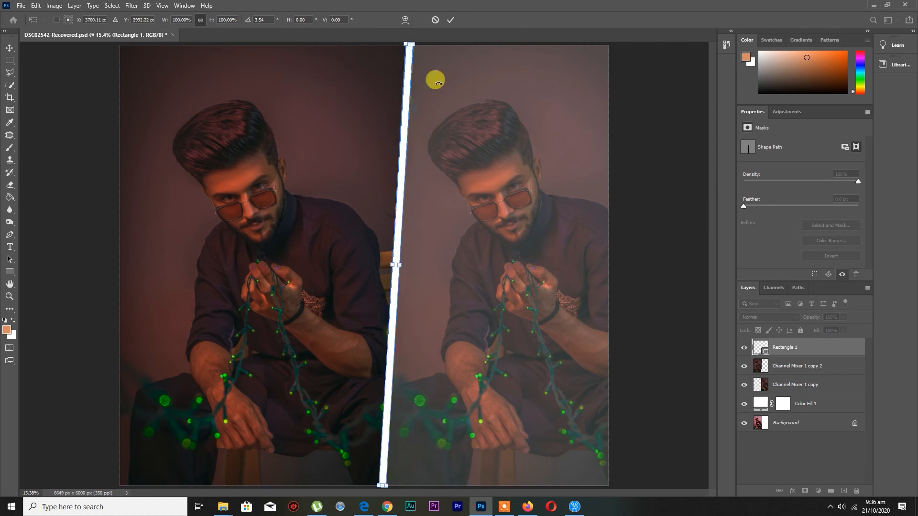
pyautogui.click(450, 20)
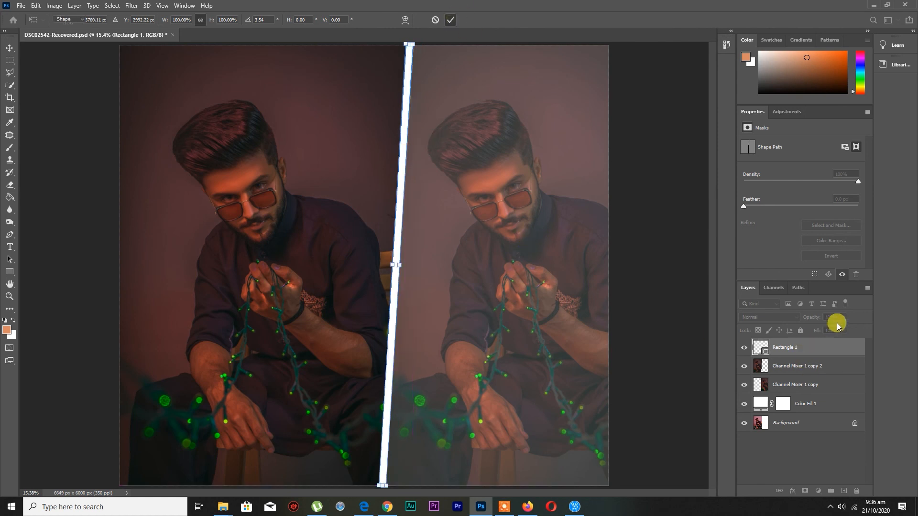
pyautogui.click(430, 189)
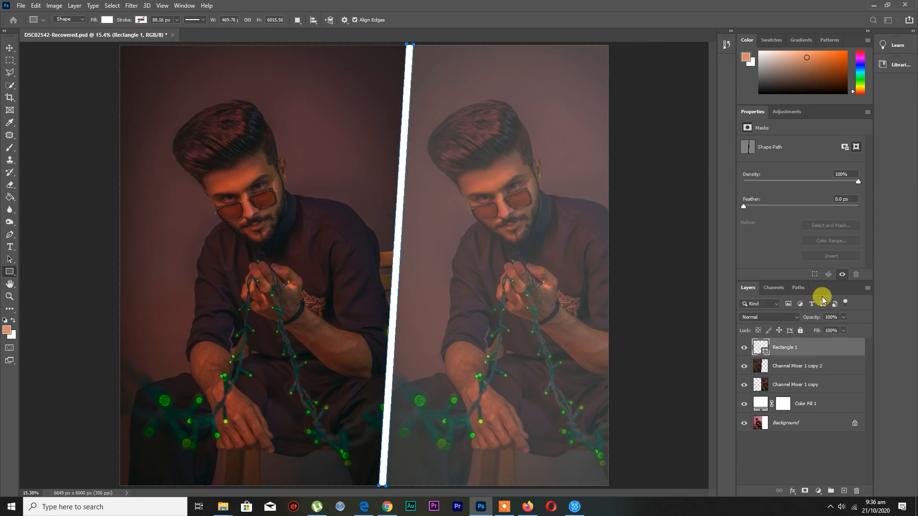
pyautogui.moveTo(843, 317); pyautogui.dragTo(830, 329)
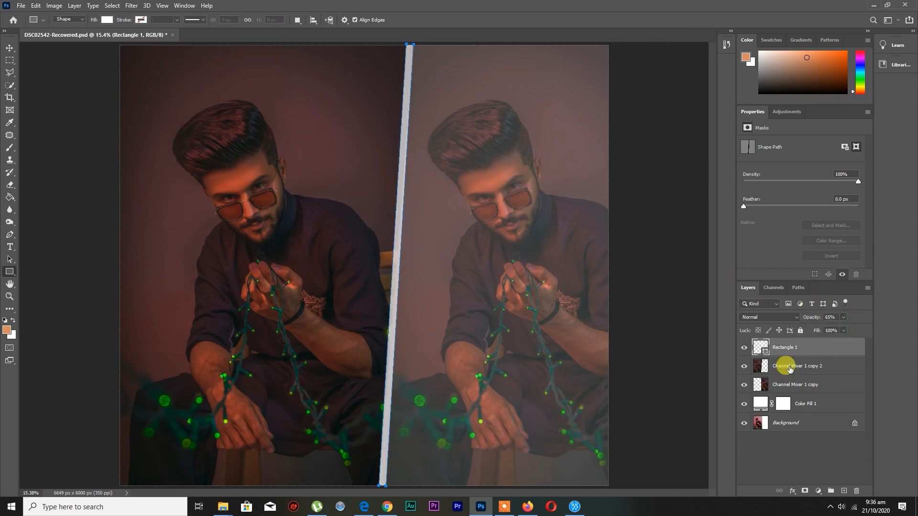
pyautogui.click(789, 368)
pyautogui.click(778, 352)
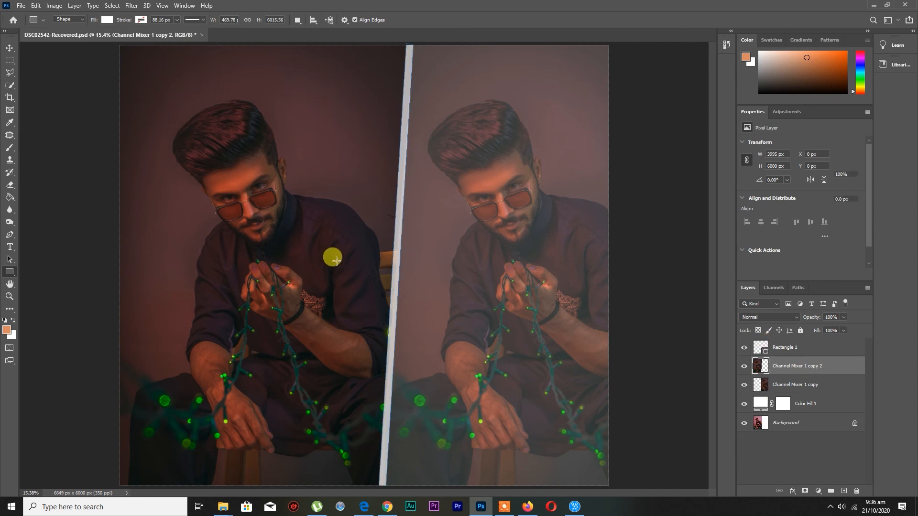
# Open unnamed.png, the DARKSIDE CORPORATION text image, from New folder (24) inside New folder 3 on drive D
pyautogui.click(21, 5)
pyautogui.click(22, 6)
pyautogui.hotkey('ctrl', 'o')
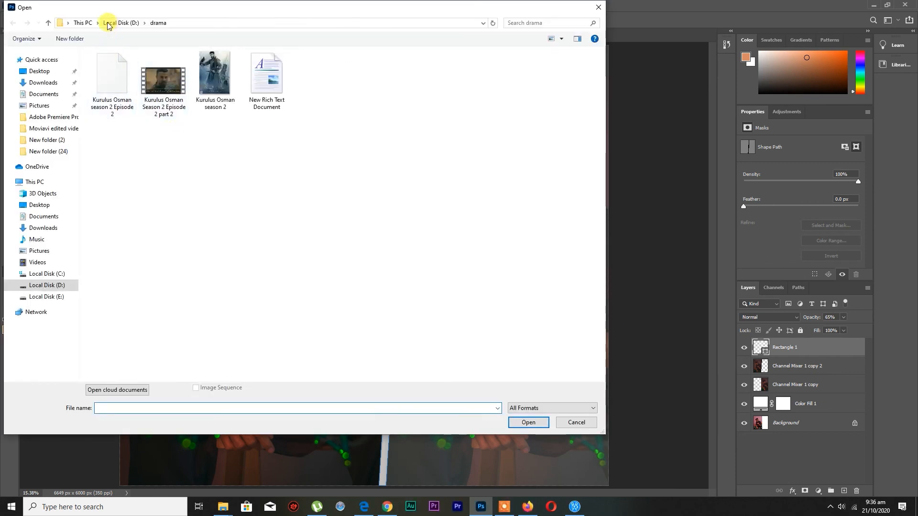
pyautogui.click(109, 24)
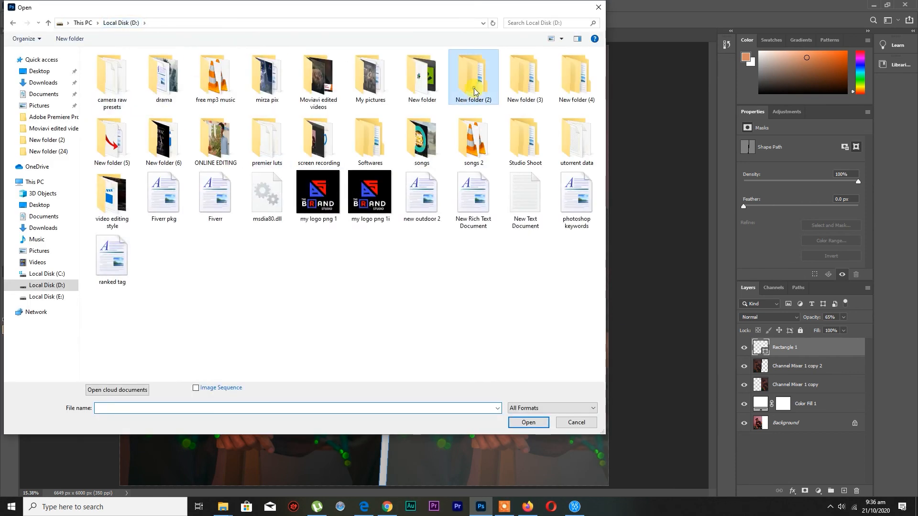
pyautogui.click(129, 23)
pyautogui.doubleClick(522, 84)
pyautogui.click(126, 149)
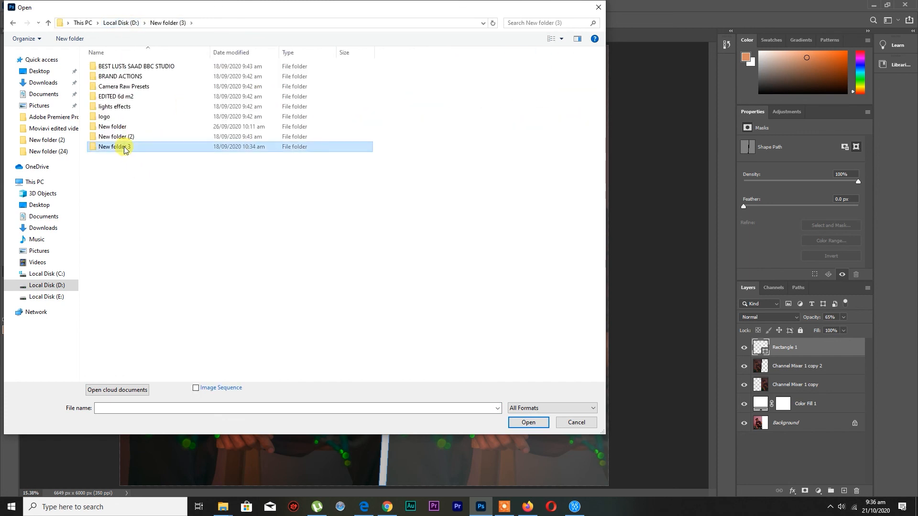
pyautogui.doubleClick(125, 148)
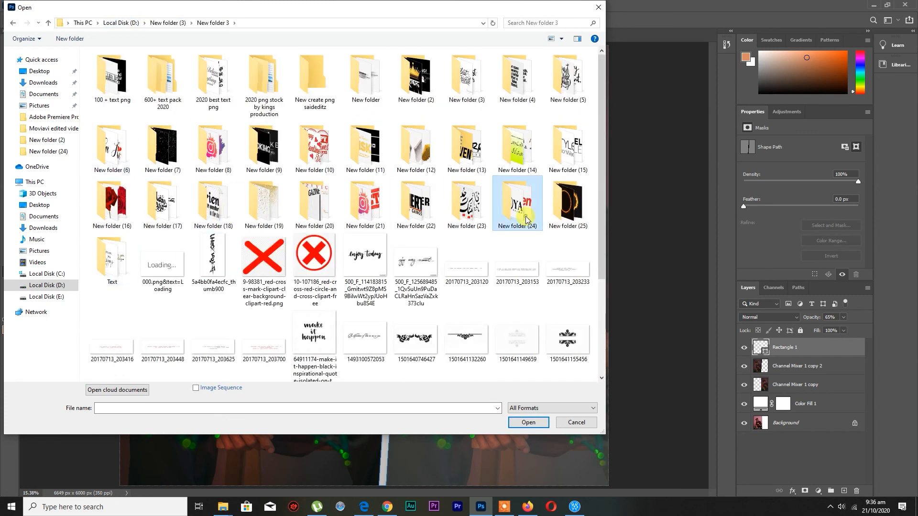
pyautogui.doubleClick(526, 221)
pyautogui.scroll(-10, 399, 297)
pyautogui.doubleClick(211, 342)
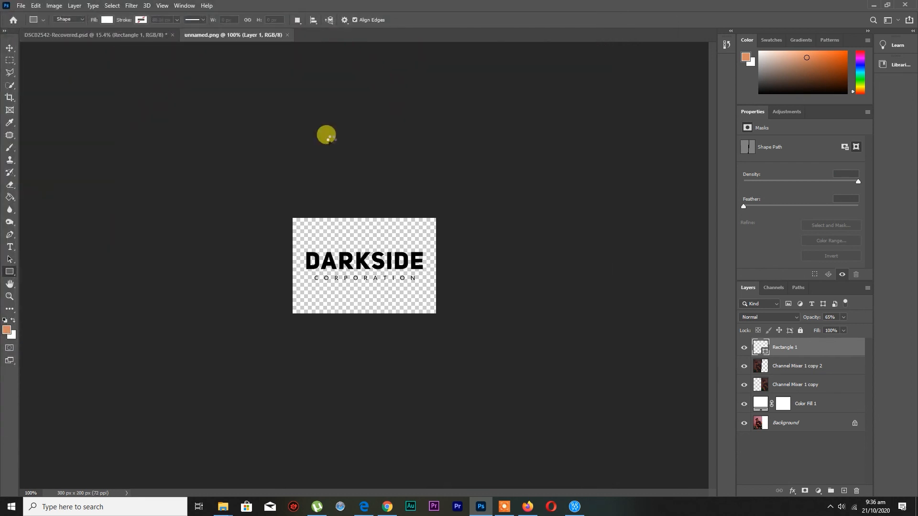
# Move the DARKSIDE logo into the portrait document at about X 2632 px, Y 456 px on the dark wall
pyautogui.click(10, 47)
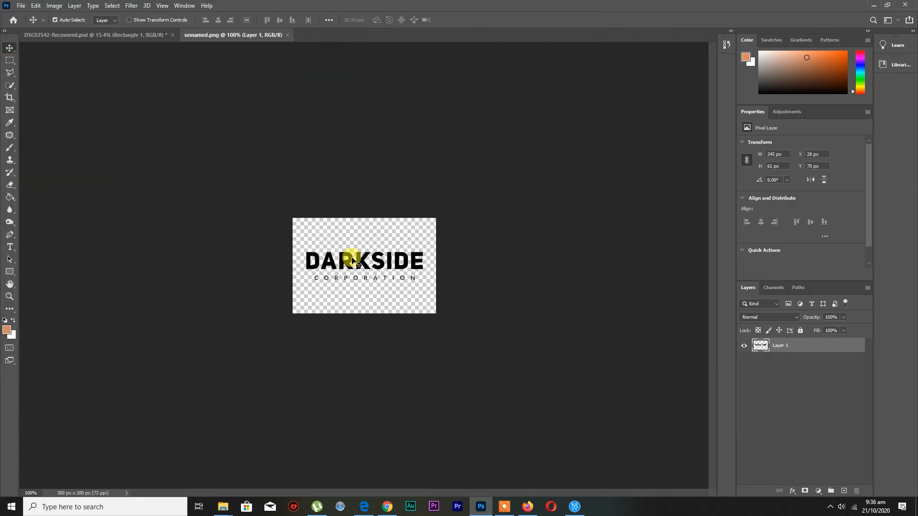
pyautogui.moveTo(352, 261); pyautogui.dragTo(275, 67)
pyautogui.moveTo(322, 84); pyautogui.dragTo(323, 83)
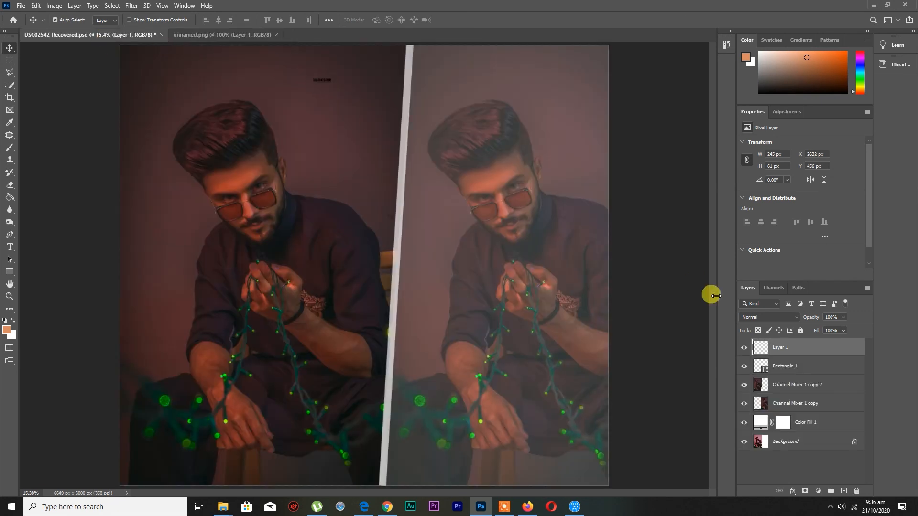
# Convert the logo layer to a Smart Object and set its blend mode to Divide
pyautogui.rightClick(777, 349)
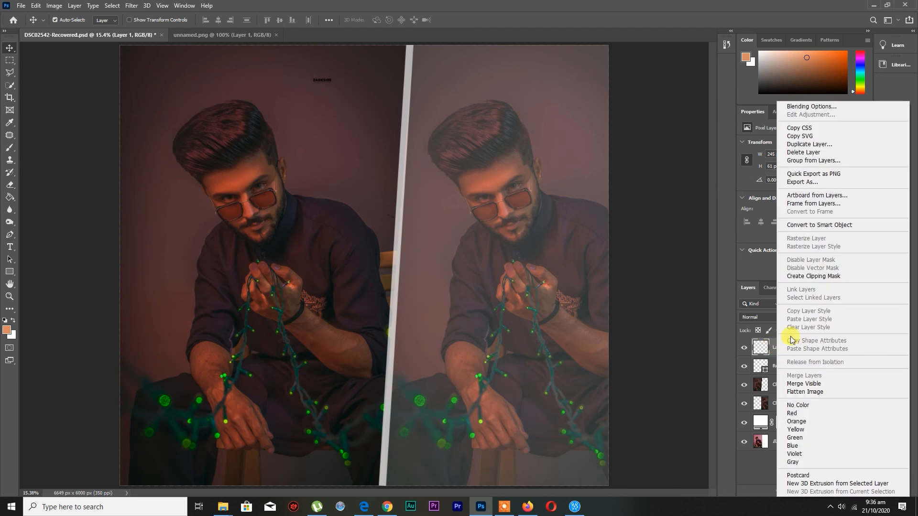
pyautogui.click(803, 225)
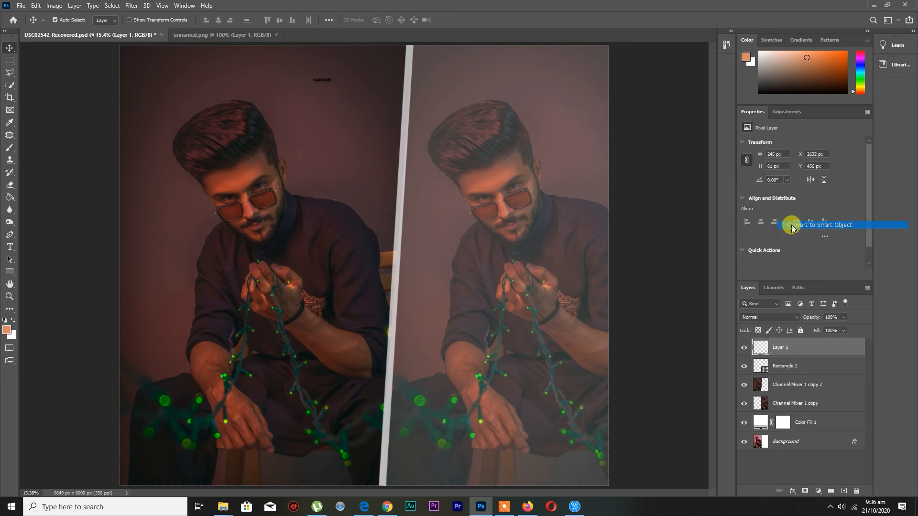
pyautogui.click(760, 317)
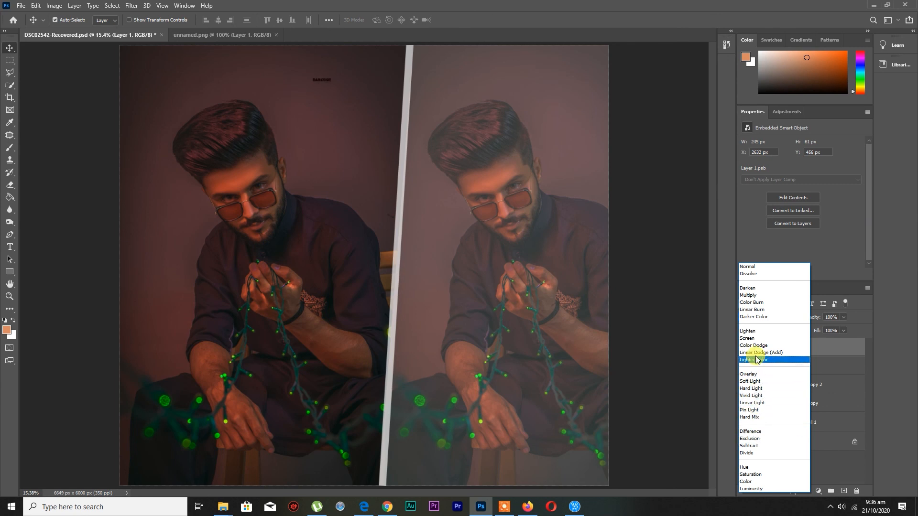
pyautogui.click(748, 453)
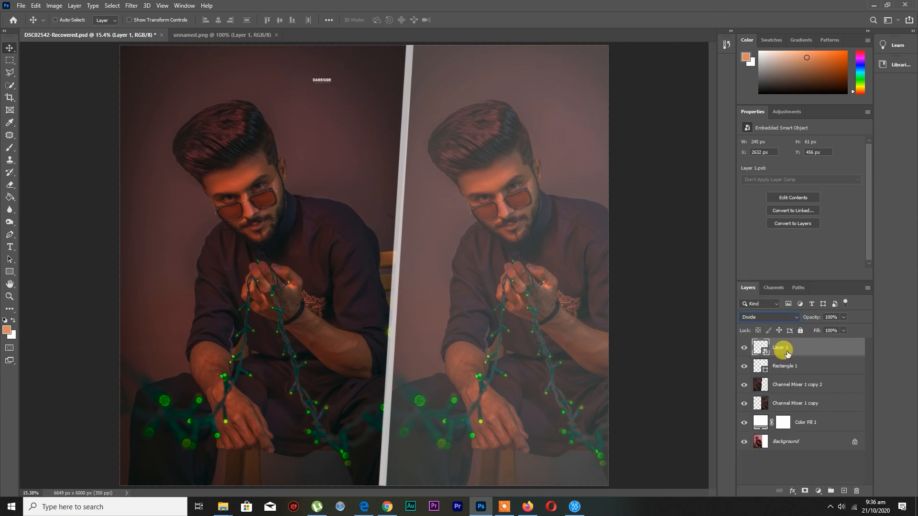
# Scale the logo to about 747%, place it above the main portrait at X 1931 px, Y 188 px, and set its opacity to 62%
pyautogui.hotkey('ctrl', 't')
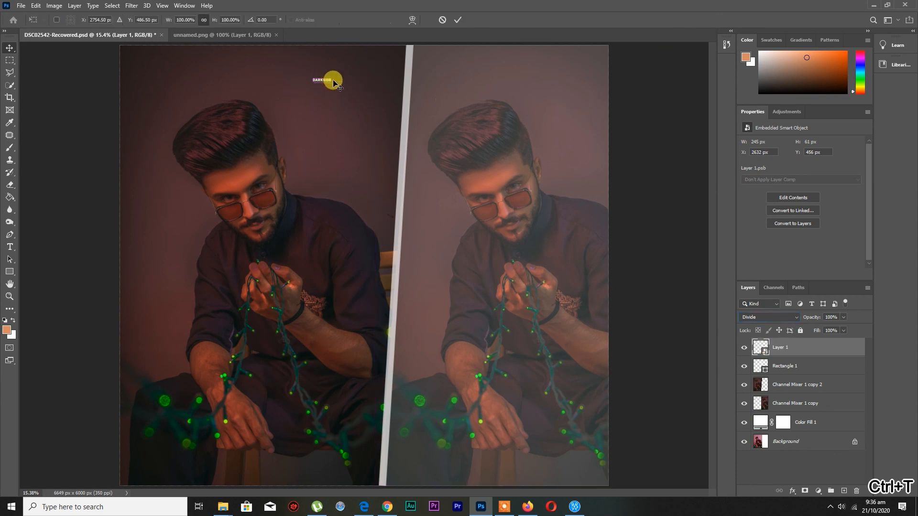
pyautogui.moveTo(329, 75); pyautogui.dragTo(477, 38)
pyautogui.moveTo(427, 58); pyautogui.dragTo(378, 78)
pyautogui.moveTo(348, 81); pyautogui.dragTo(364, 79)
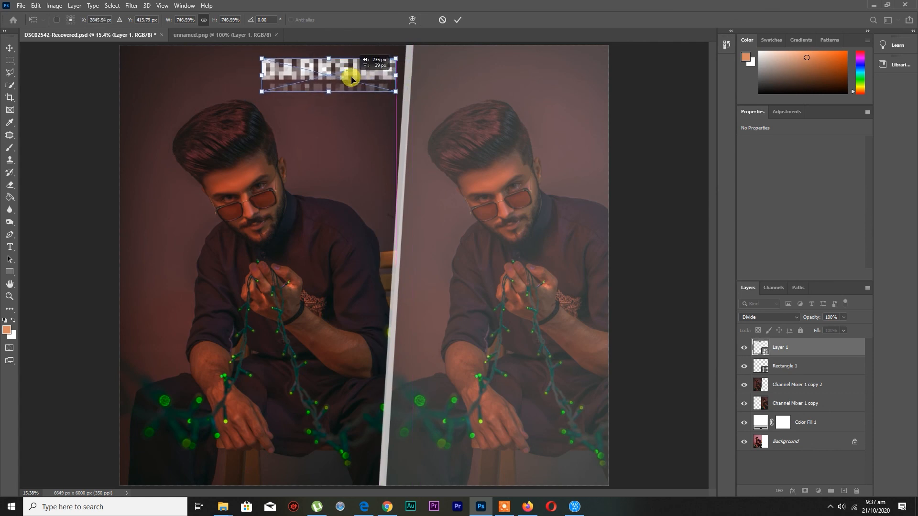
pyautogui.click(458, 22)
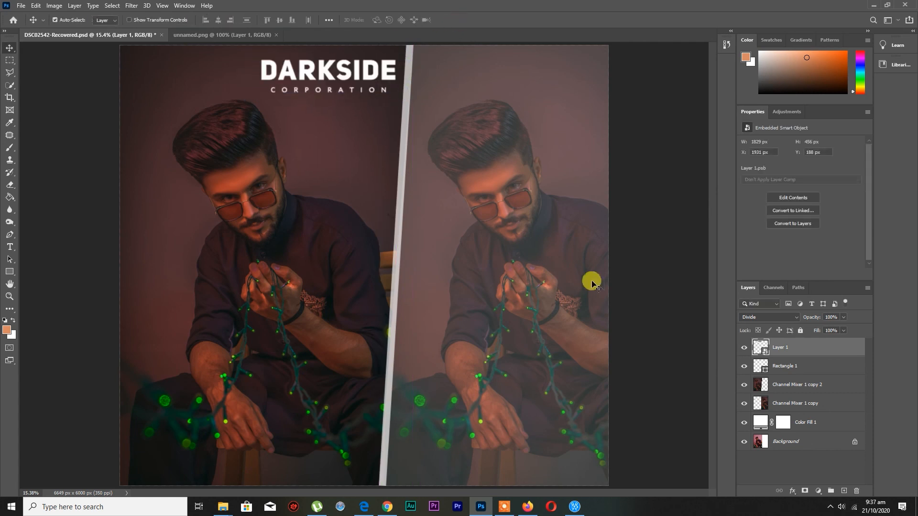
pyautogui.moveTo(825, 329); pyautogui.dragTo(827, 329)
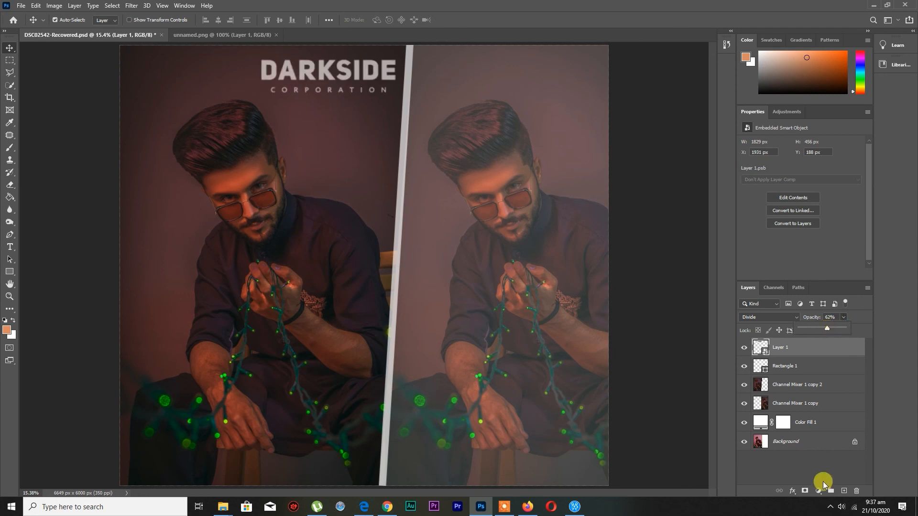
# Add a layer mask to the logo and paint out the word CORPORATION with a 175 px black brush at 100% opacity and flow
pyautogui.click(806, 491)
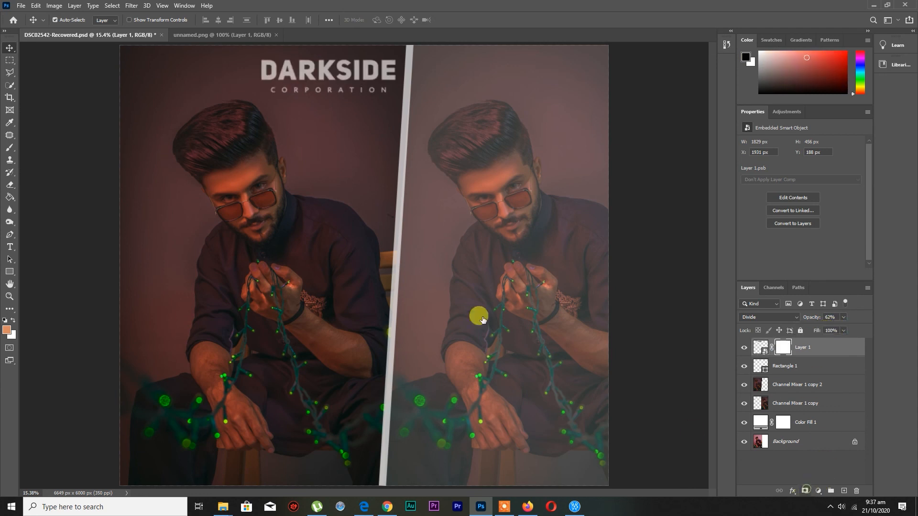
pyautogui.click(8, 154)
pyautogui.click(60, 21)
pyautogui.click(62, 161)
pyautogui.click(382, 5)
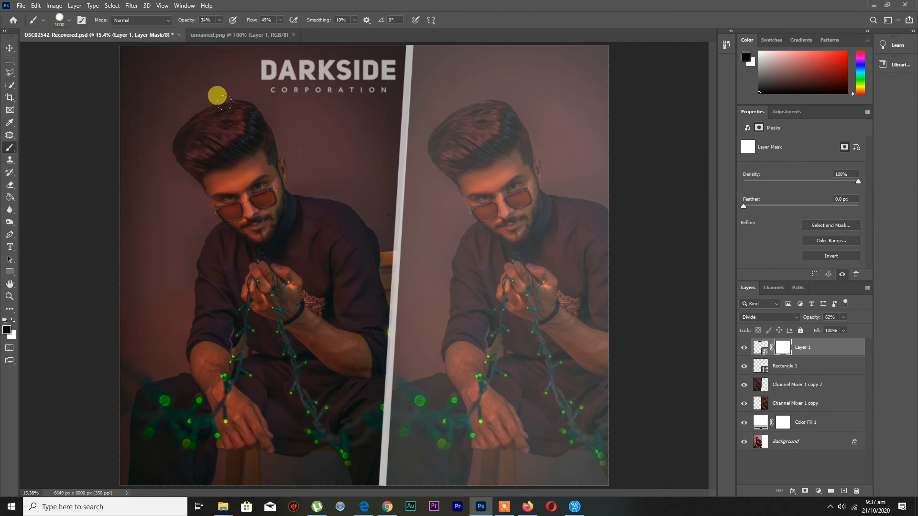
pyautogui.click(219, 20)
pyautogui.moveTo(218, 20); pyautogui.dragTo(306, 30)
pyautogui.click(280, 20)
pyautogui.click(269, 92)
pyautogui.moveTo(269, 93)
pyautogui.mouseDown()
pyautogui.moveTo(302, 95)
pyautogui.moveTo(267, 95)
pyautogui.moveTo(388, 94)
pyautogui.moveTo(306, 97)
pyautogui.mouseUp()
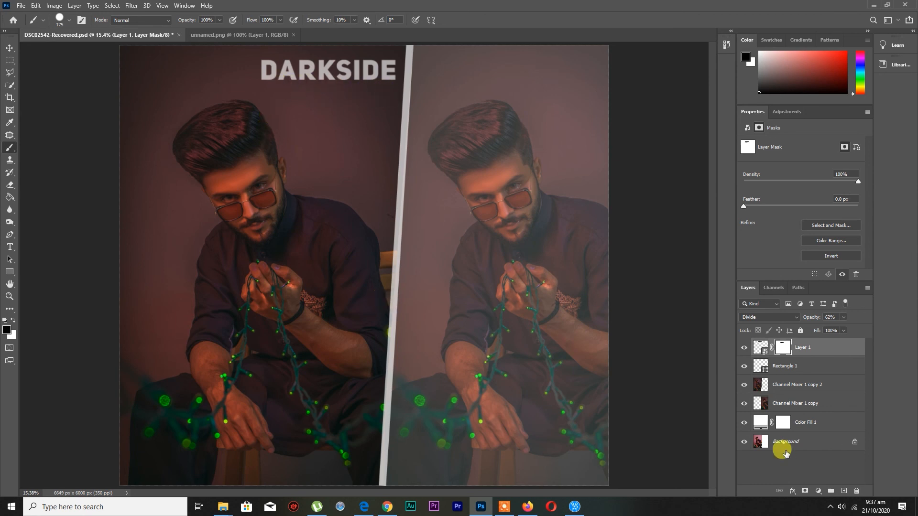
# Merge all layers above the Background into one and toggle its visibility to compare the result with the original
pyautogui.keyDown('shift'); pyautogui.click(830, 422); pyautogui.keyUp('shift')
pyautogui.hotkey('ctrl', 'e')
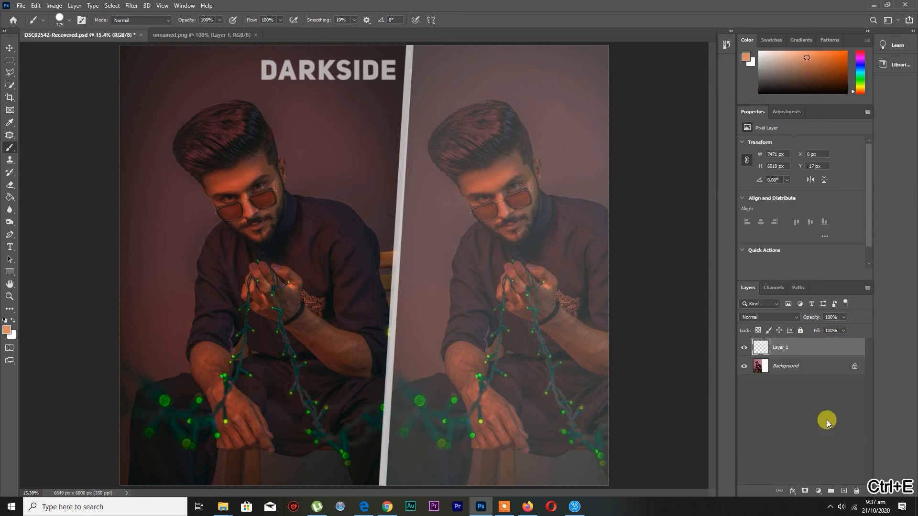
pyautogui.click(743, 352)
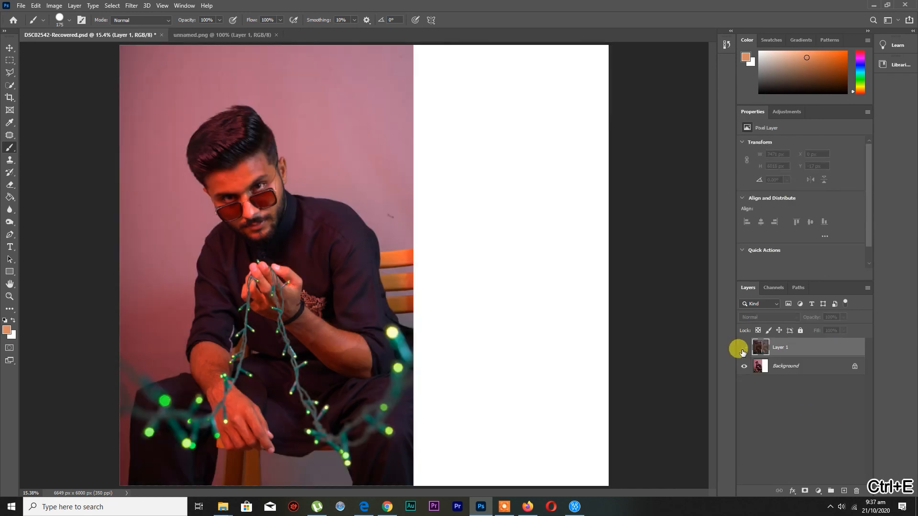
pyautogui.click(743, 348)
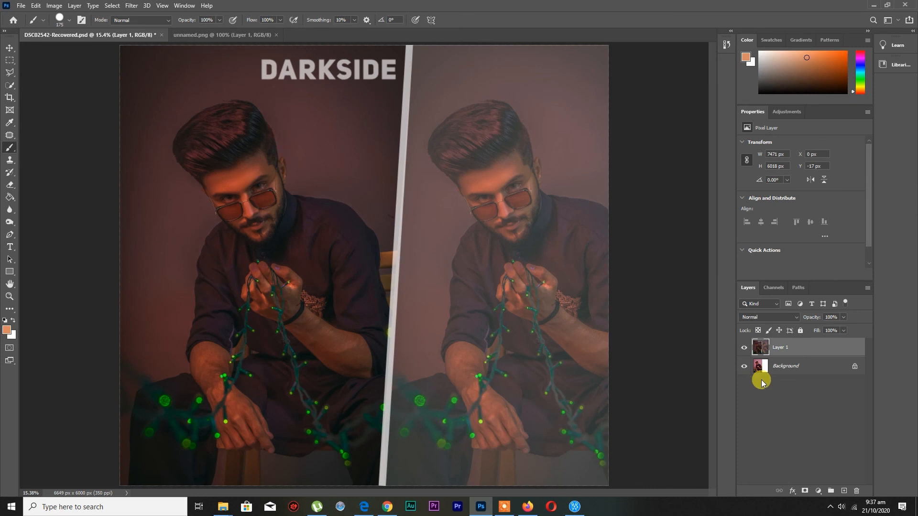